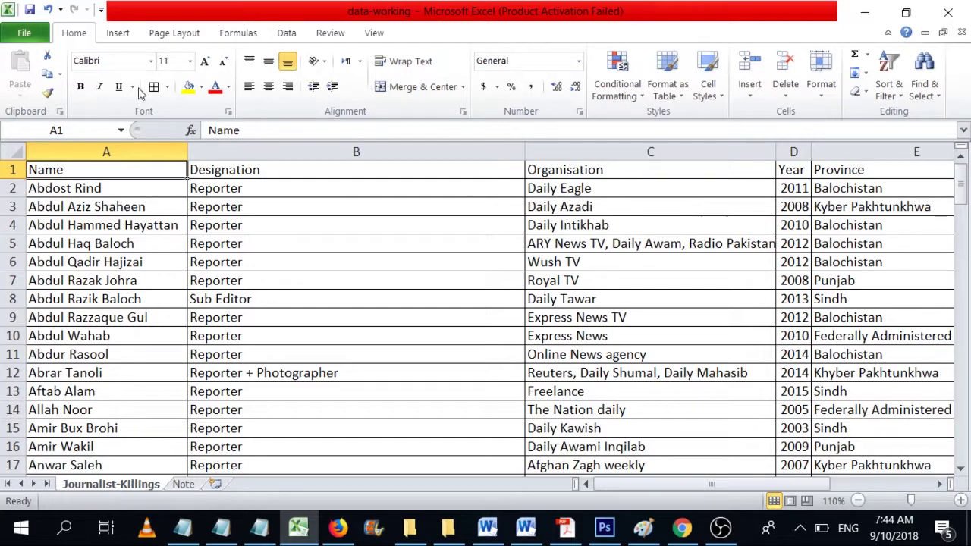
# - Select the records in rows 2 and 3 one after the other and return to the Name header cell
pyautogui.click(9, 189)
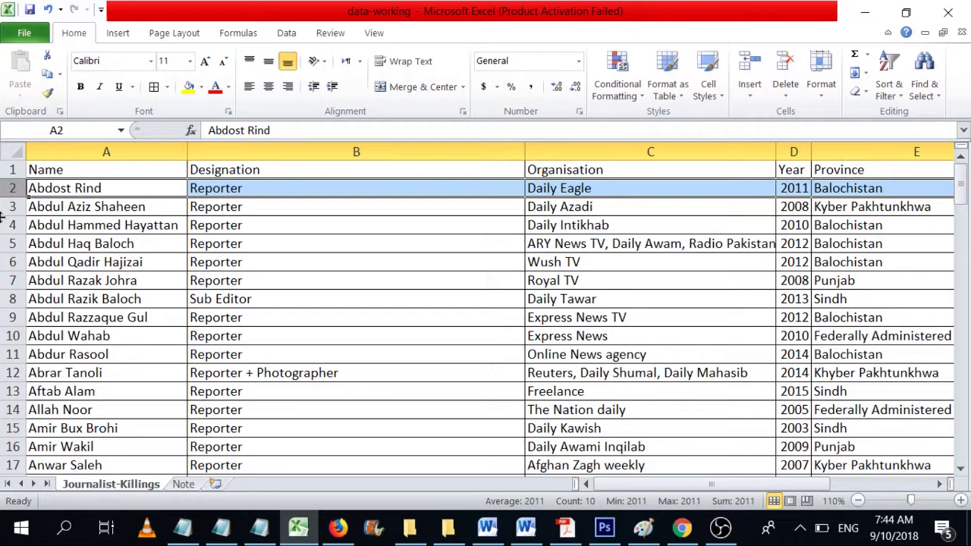
pyautogui.click(6, 209)
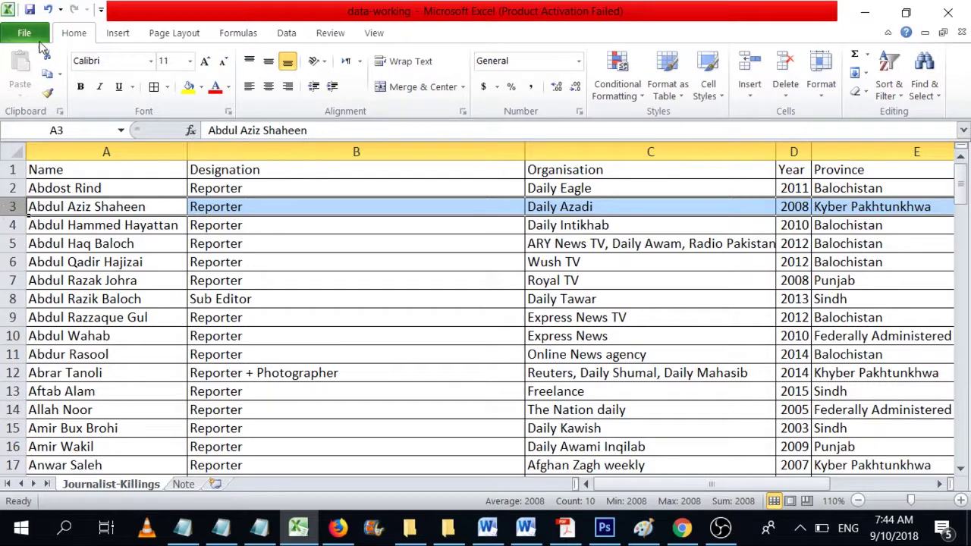
pyautogui.click(113, 174)
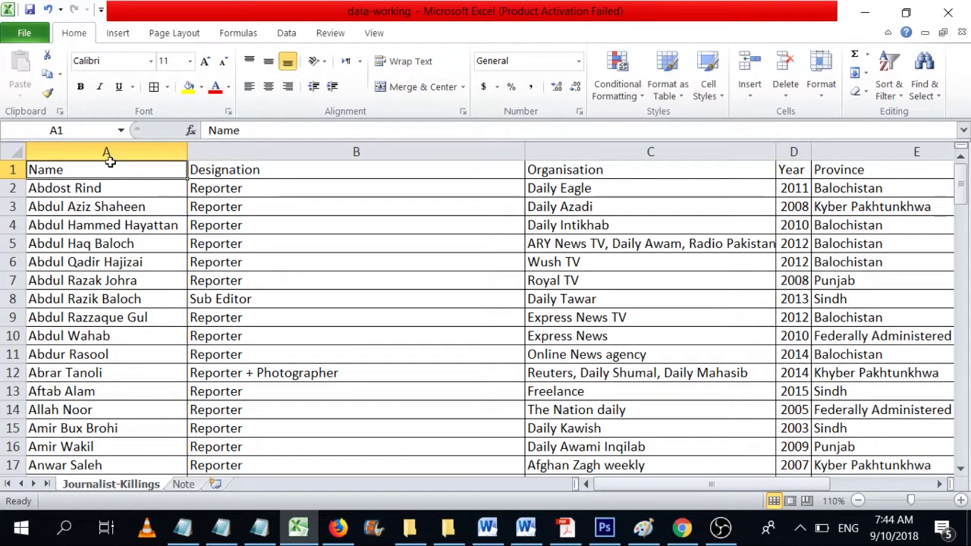
# - Select the entire data table on the Journalist-Killings sheet, from A1 through J121
pyautogui.moveTo(125, 166)
pyautogui.mouseDown()
pyautogui.moveTo(336, 191)
pyautogui.moveTo(392, 227)
pyautogui.moveTo(217, 204)
pyautogui.moveTo(124, 171)
pyautogui.mouseUp()
pyautogui.hotkey('ctrl', 'a')
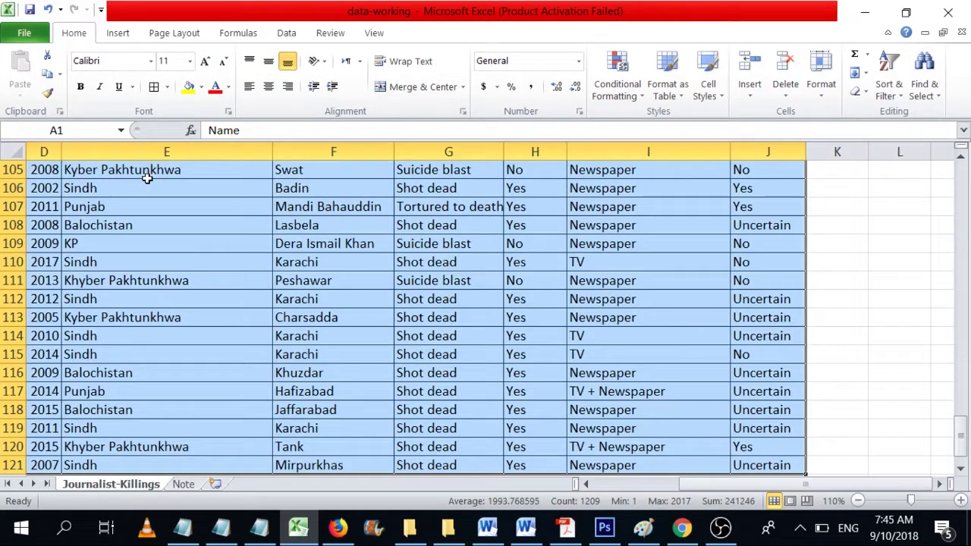
pyautogui.hotkey('ctrl', 'shift', 'End')
pyautogui.scroll(-6, 838, 273)
pyautogui.scroll(6, 839, 274)
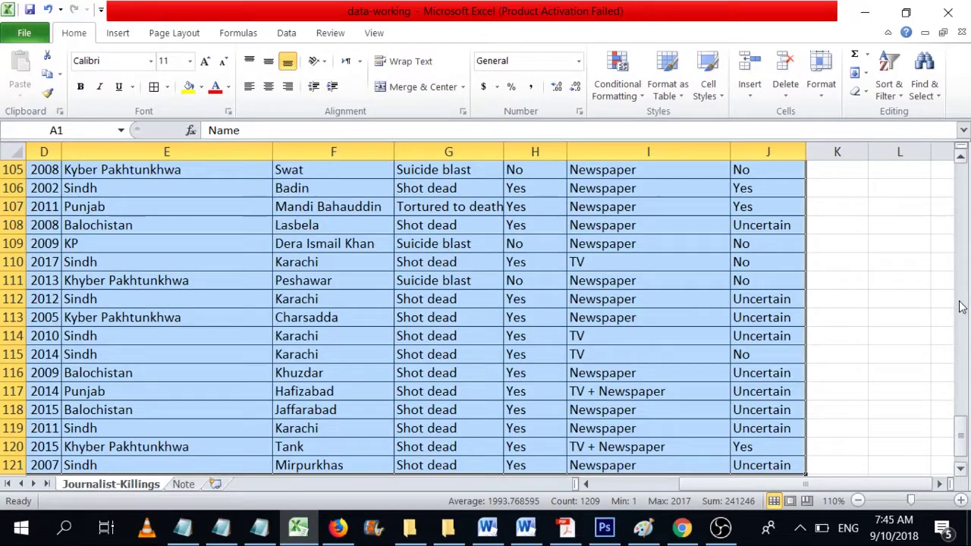
# - Examine the extent of the selected table, from its last record back up to the header row and first column
pyautogui.click(859, 500)
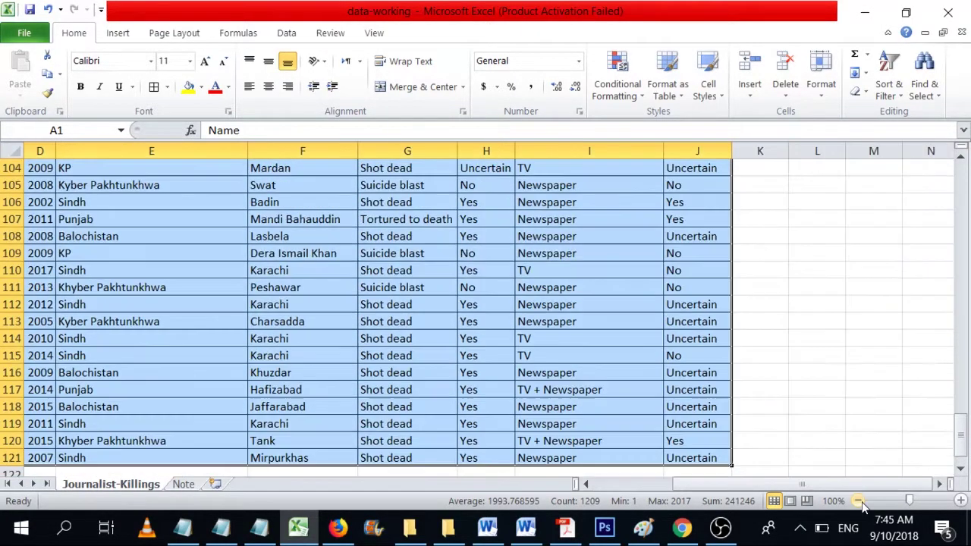
pyautogui.click(858, 500)
pyautogui.click(859, 501)
pyautogui.click(859, 501)
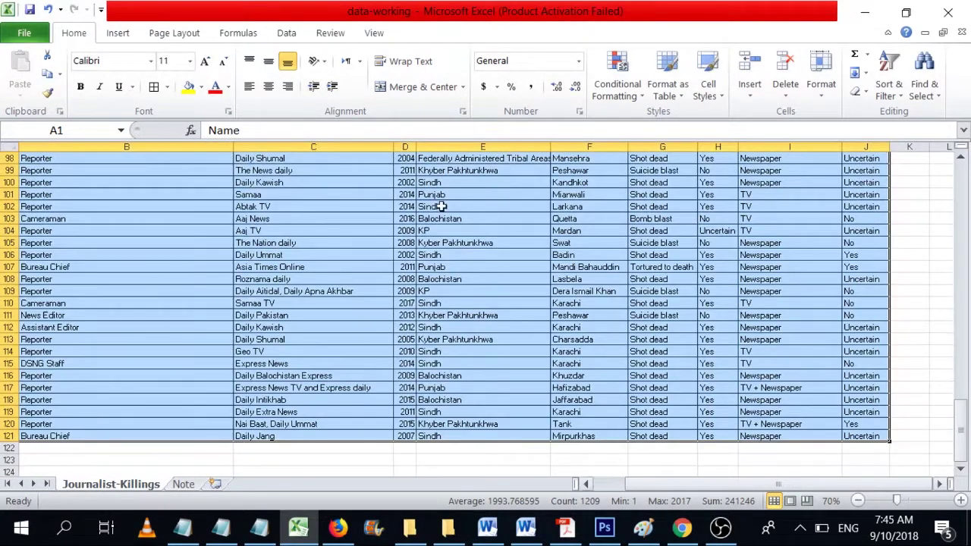
pyautogui.scroll(20, 567, 296)
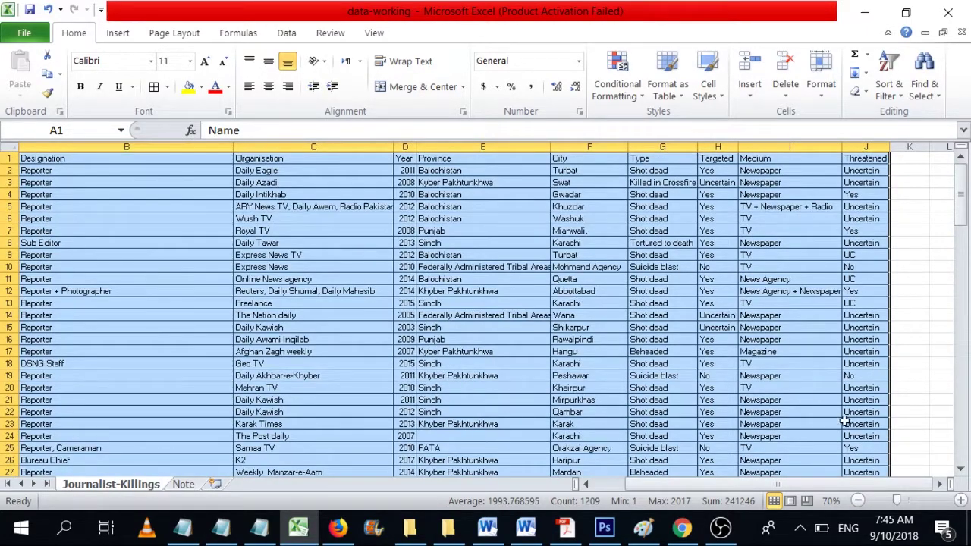
pyautogui.click(962, 501)
pyautogui.click(961, 501)
pyautogui.click(961, 501)
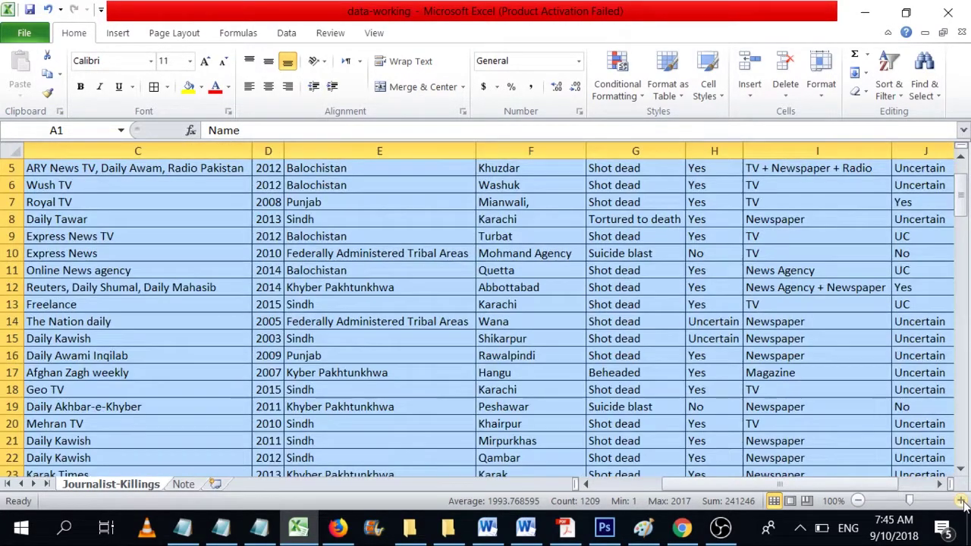
pyautogui.scroll(2, 260, 267)
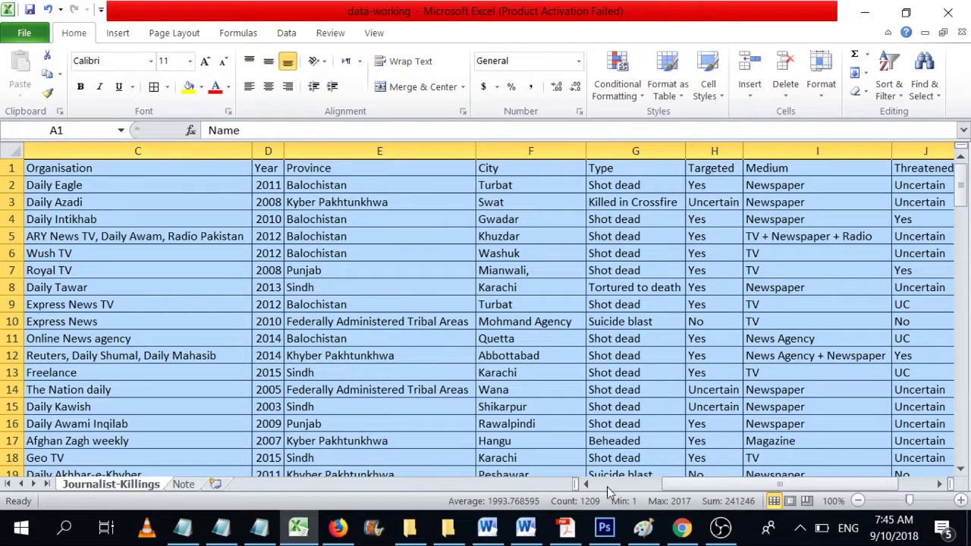
pyautogui.moveTo(713, 489); pyautogui.dragTo(607, 494)
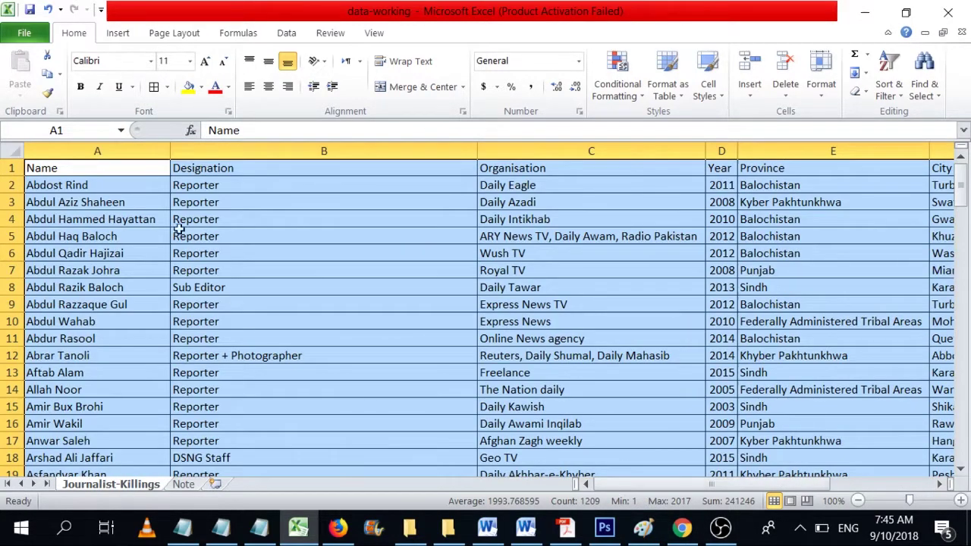
# - Extend the selection from cell A1 straight to the last used cell and return to A1
pyautogui.click(120, 170)
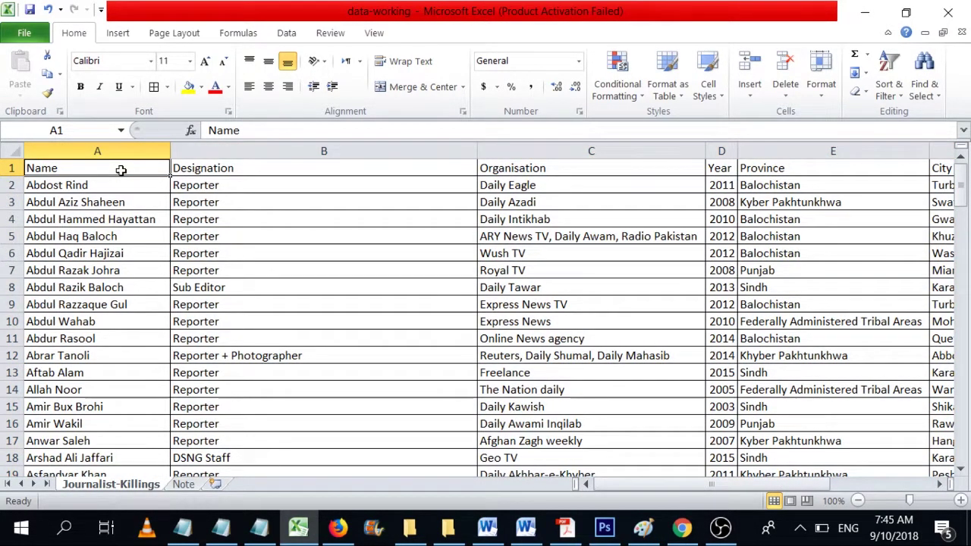
pyautogui.hotkey('ctrl', 'shift', 'End')
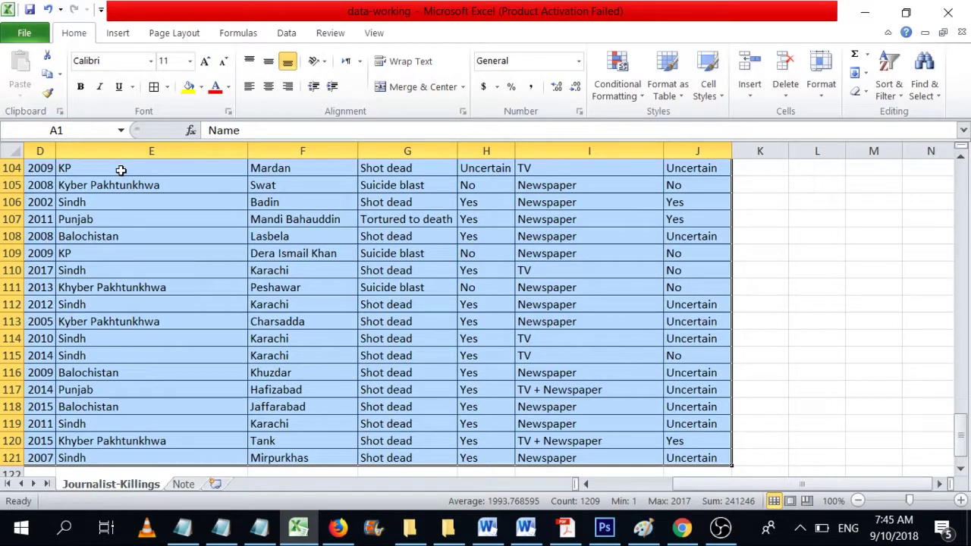
pyautogui.hotkey('ctrl', 'Home')
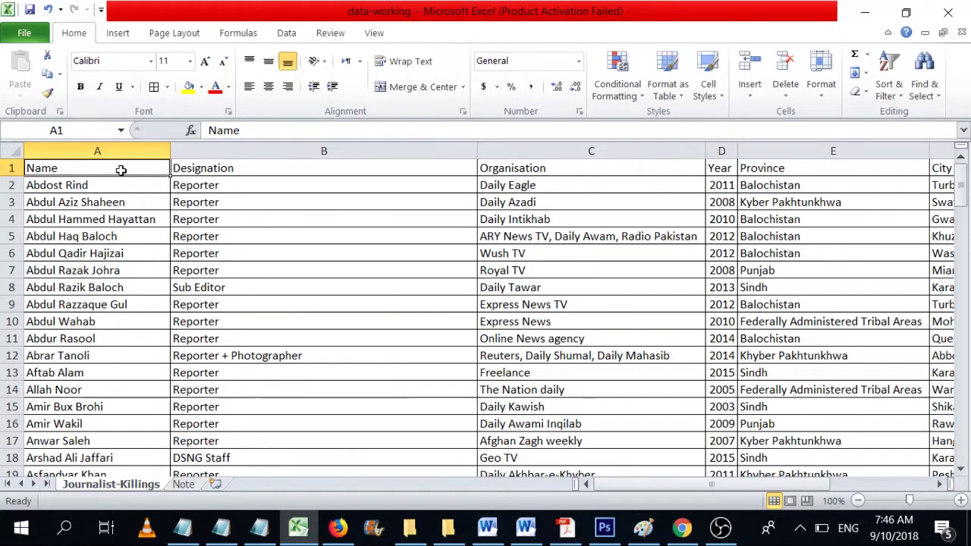
# - Select the header row from Name to Threatened, extend it down to row 121, and return to A1
pyautogui.hotkey('ctrl', 'shift', 'Right')
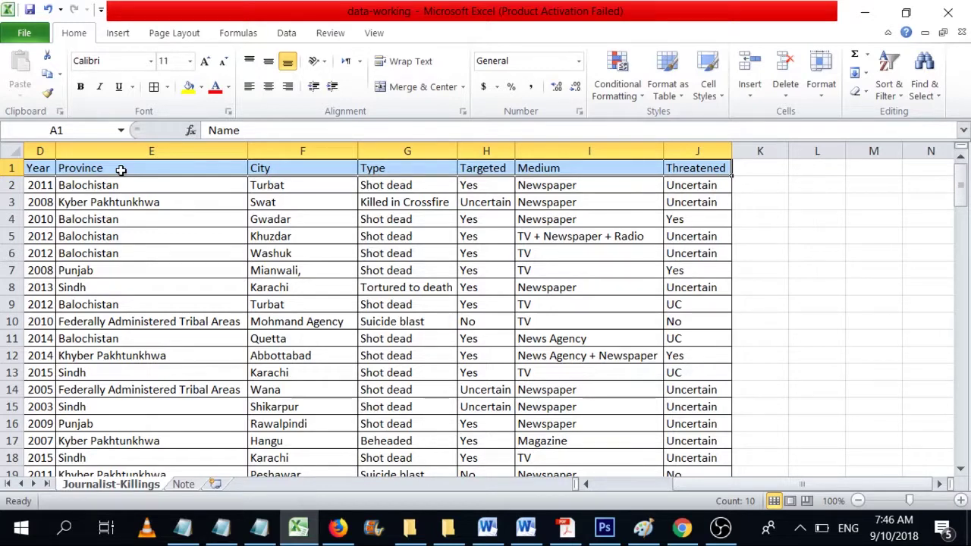
pyautogui.hotkey('ctrl', 'shift', 'Down')
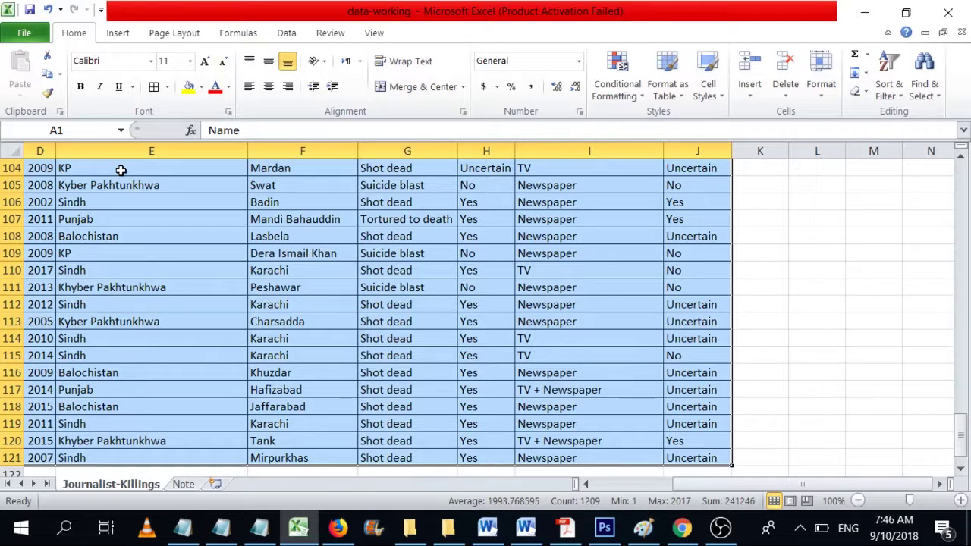
pyautogui.hotkey('ctrl', 'Home')
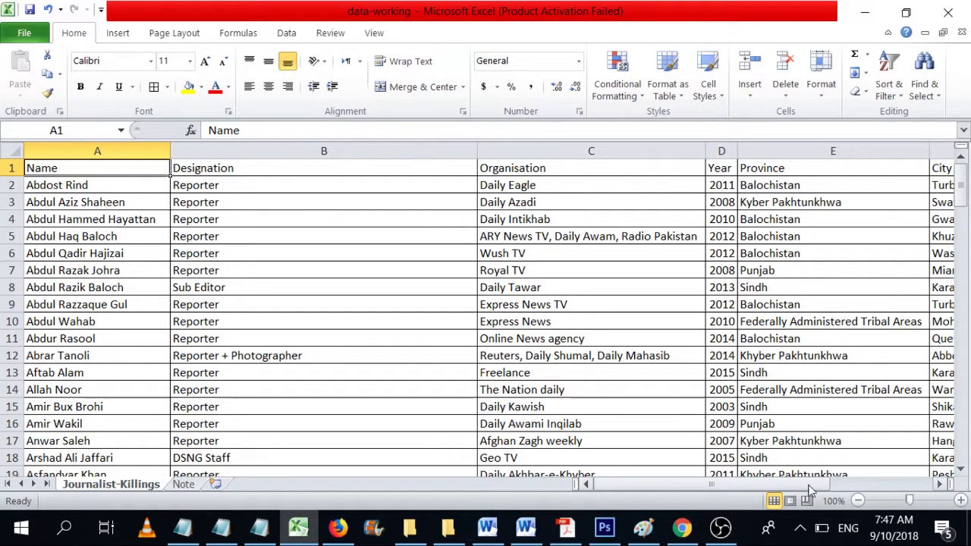
# - Select the table from A1 by extending across all header columns and down to the last record in row 121
pyautogui.click(859, 501)
pyautogui.click(859, 501)
pyautogui.click(858, 501)
pyautogui.click(858, 501)
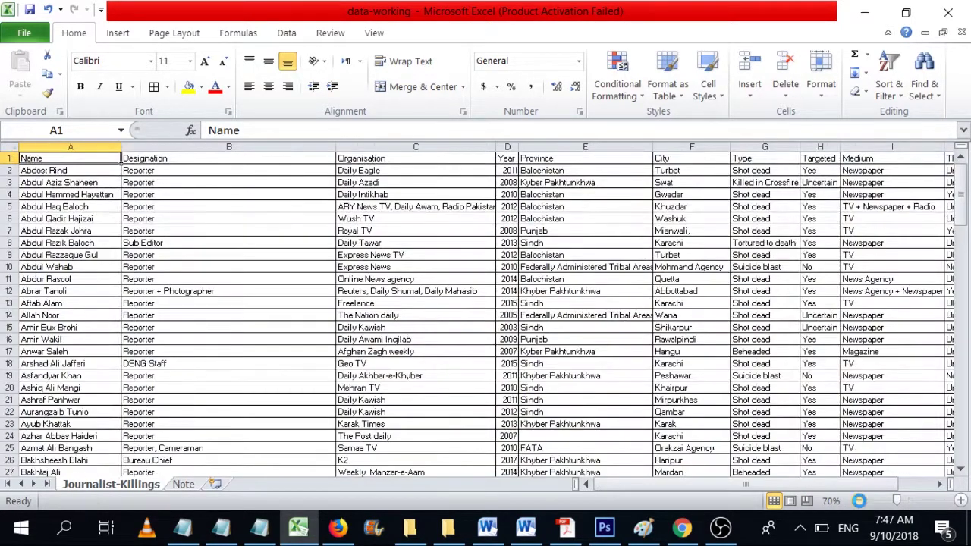
pyautogui.click(859, 500)
pyautogui.click(858, 501)
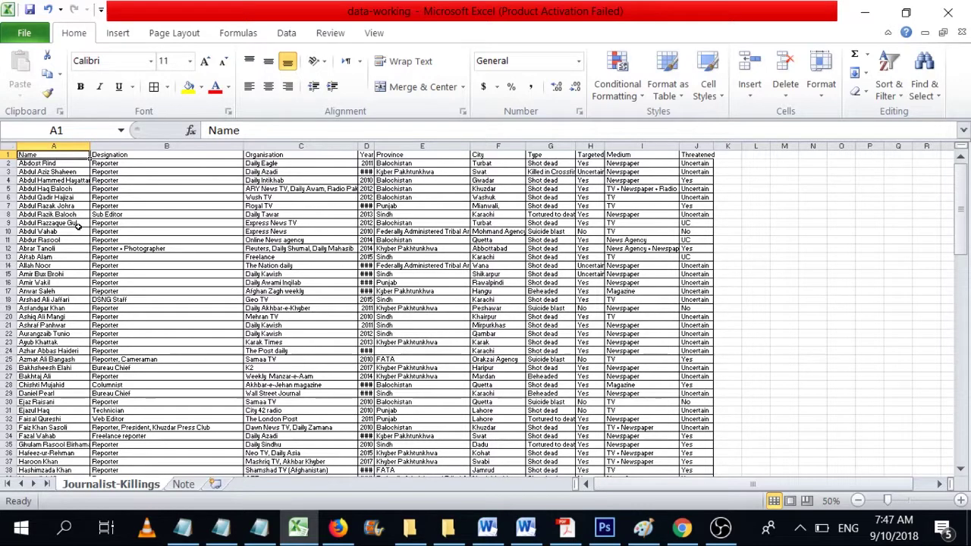
pyautogui.hotkey('ctrl', 'shift', 'Right')
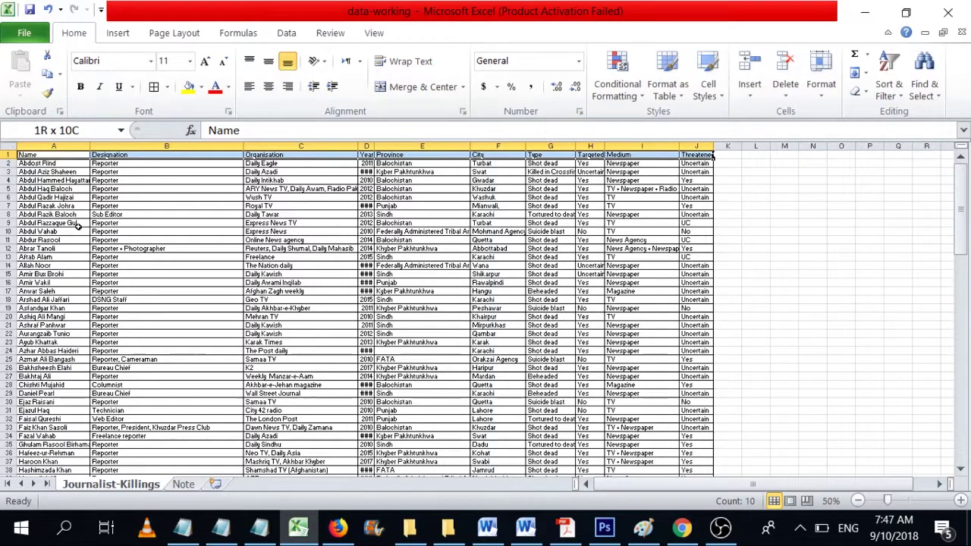
pyautogui.hotkey('ctrl', 'shift', 'Down')
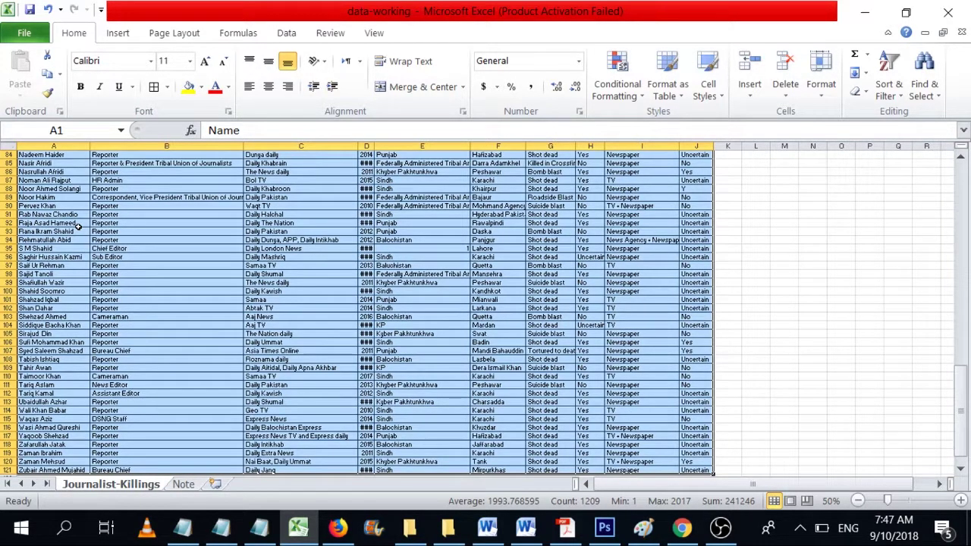
# - Add filter controls to every header column of the selected table
pyautogui.click(961, 501)
pyautogui.click(962, 502)
pyautogui.click(961, 502)
pyautogui.click(962, 501)
pyautogui.click(961, 502)
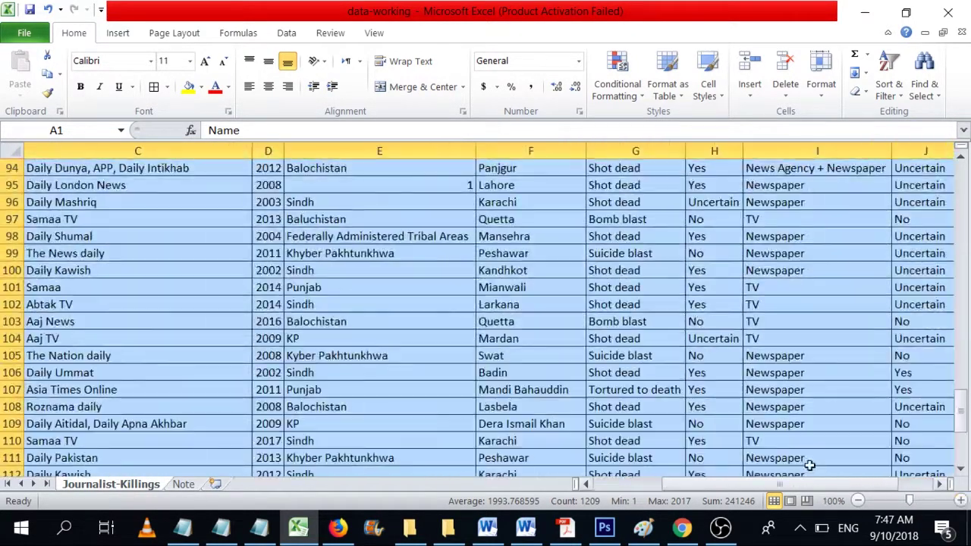
pyautogui.click(962, 502)
pyautogui.click(962, 501)
pyautogui.scroll(20, 360, 322)
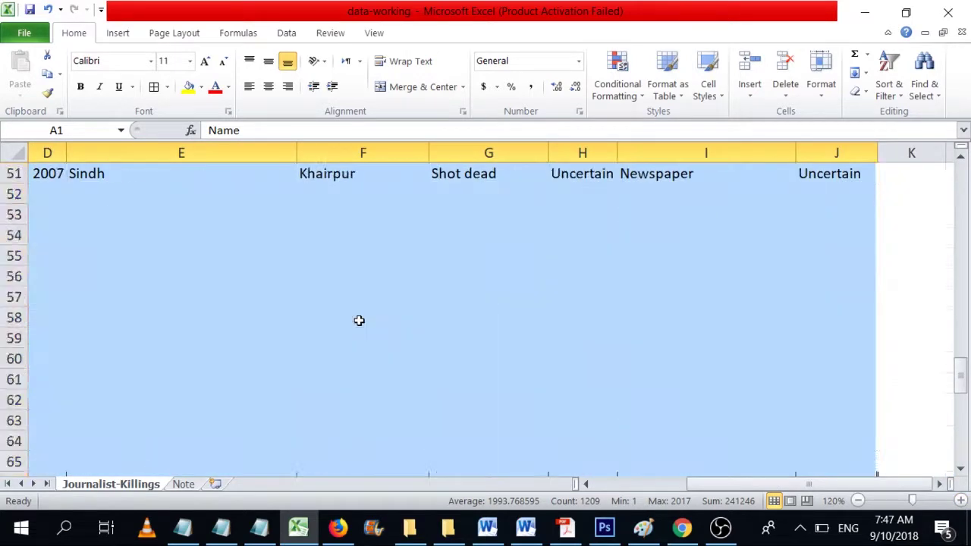
pyautogui.moveTo(767, 488); pyautogui.dragTo(652, 488)
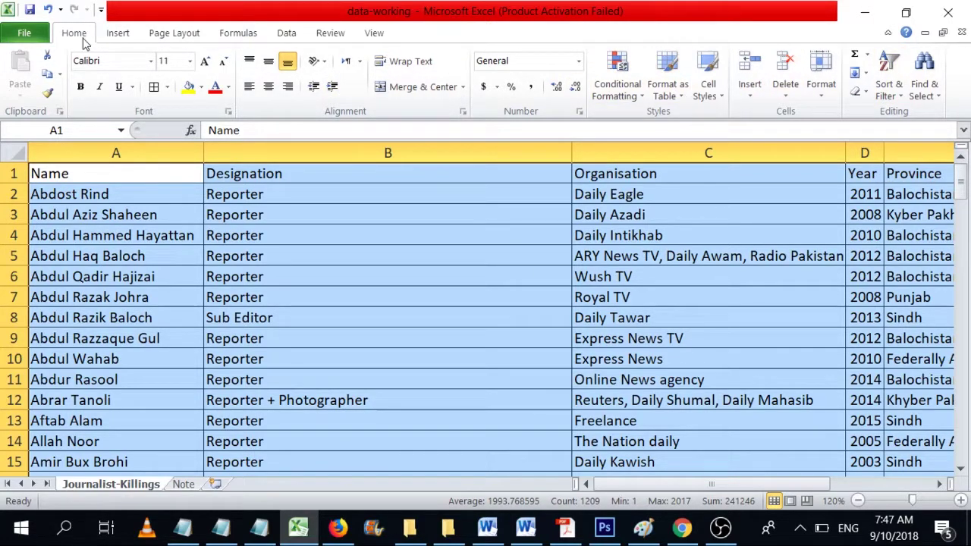
pyautogui.click(903, 104)
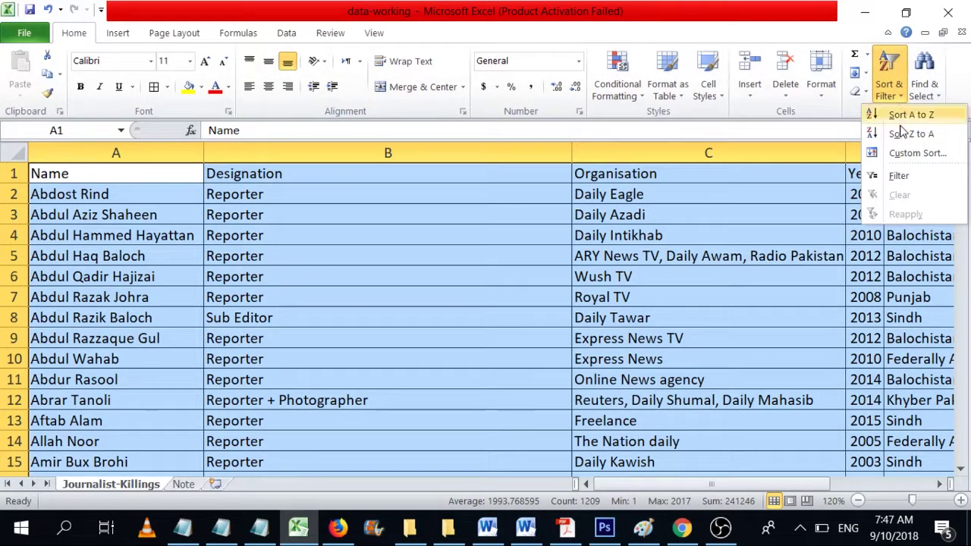
pyautogui.click(918, 178)
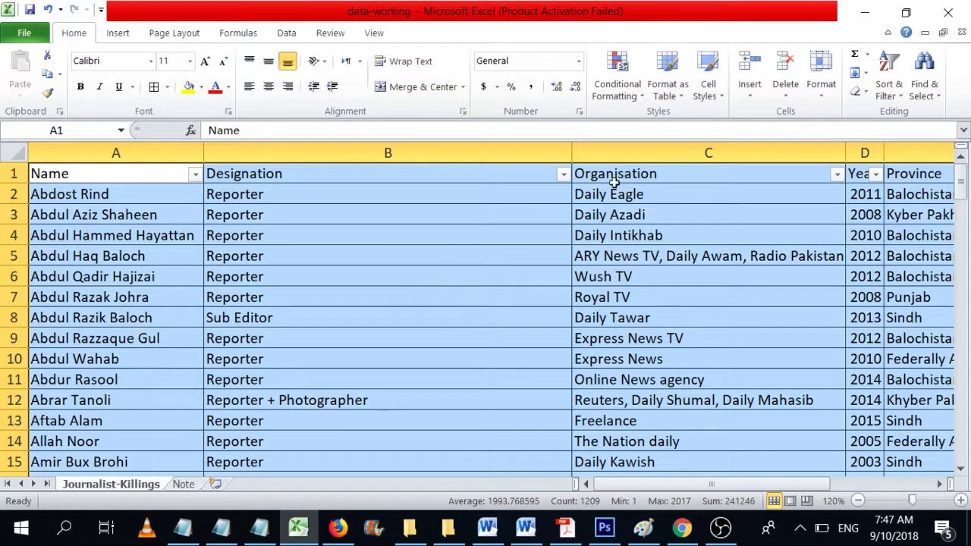
# - Remove the filter controls from the header row and apply them again
pyautogui.click(888, 84)
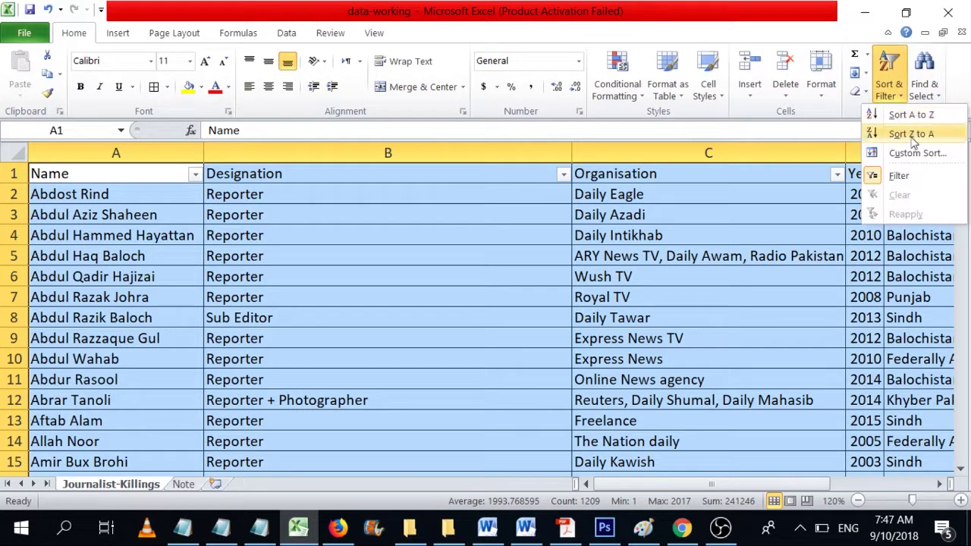
pyautogui.click(916, 185)
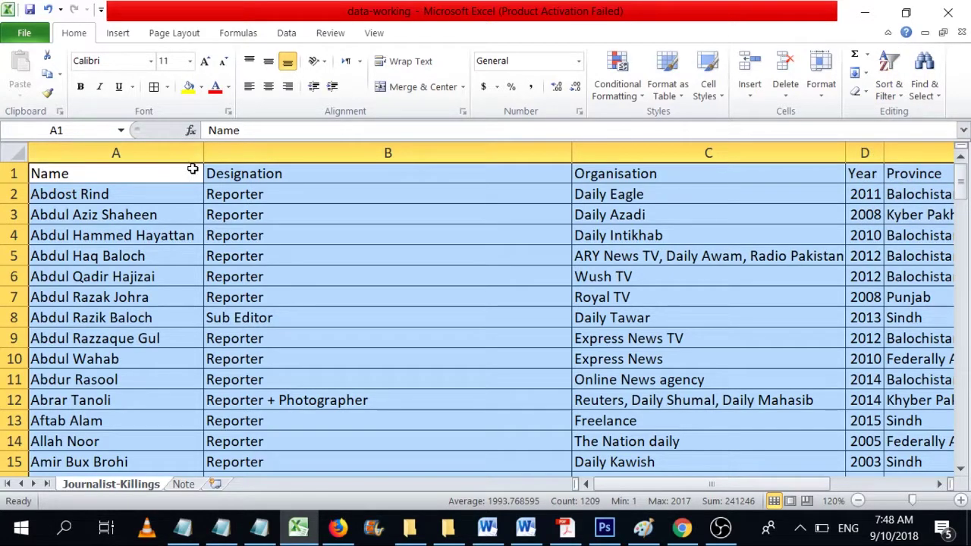
pyautogui.click(903, 107)
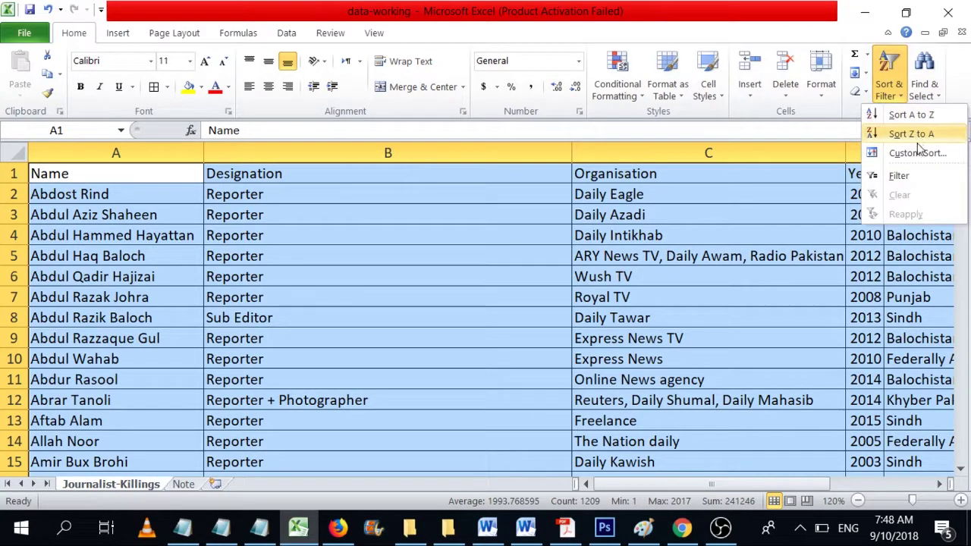
pyautogui.click(927, 181)
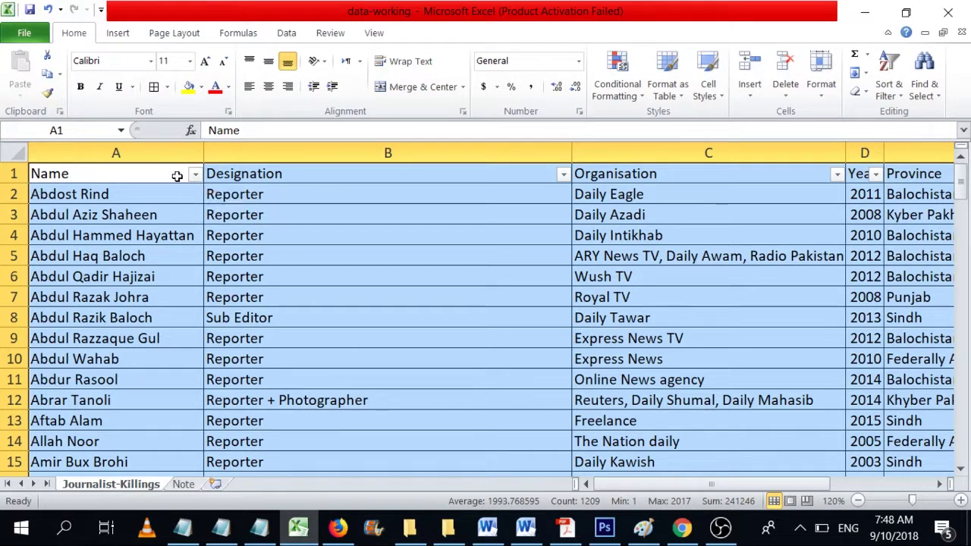
# - Select the whole table from the Name header to its last record and remove the filter controls from the header row
pyautogui.click(159, 176)
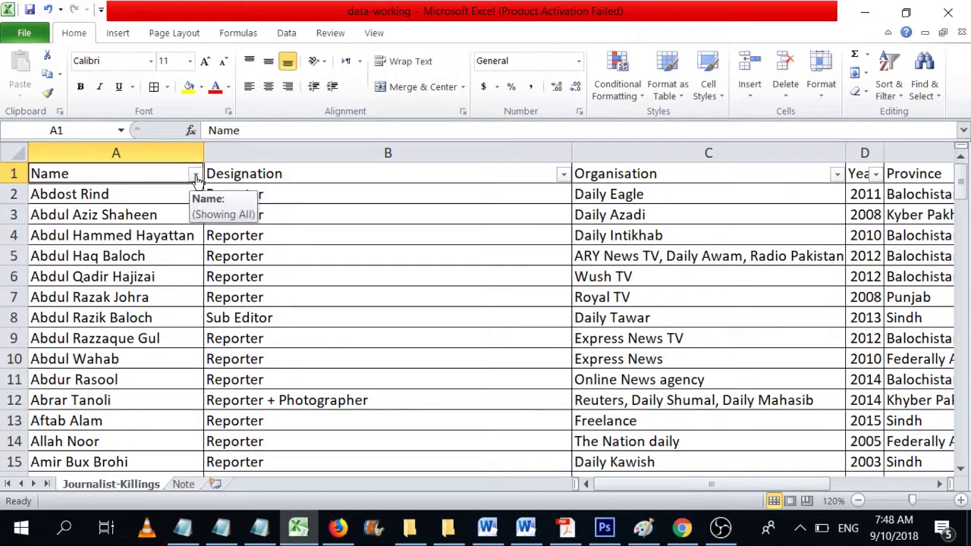
pyautogui.click(522, 174)
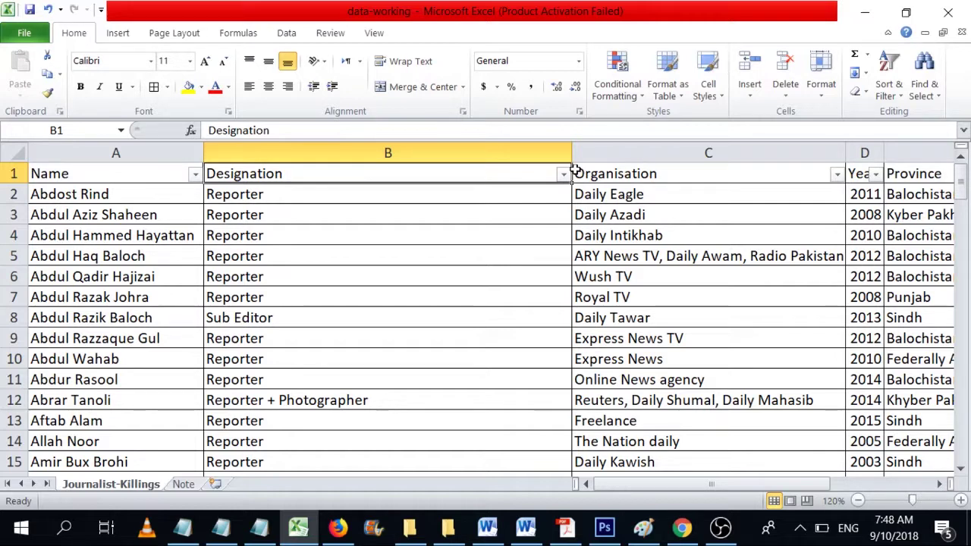
pyautogui.press('Left')
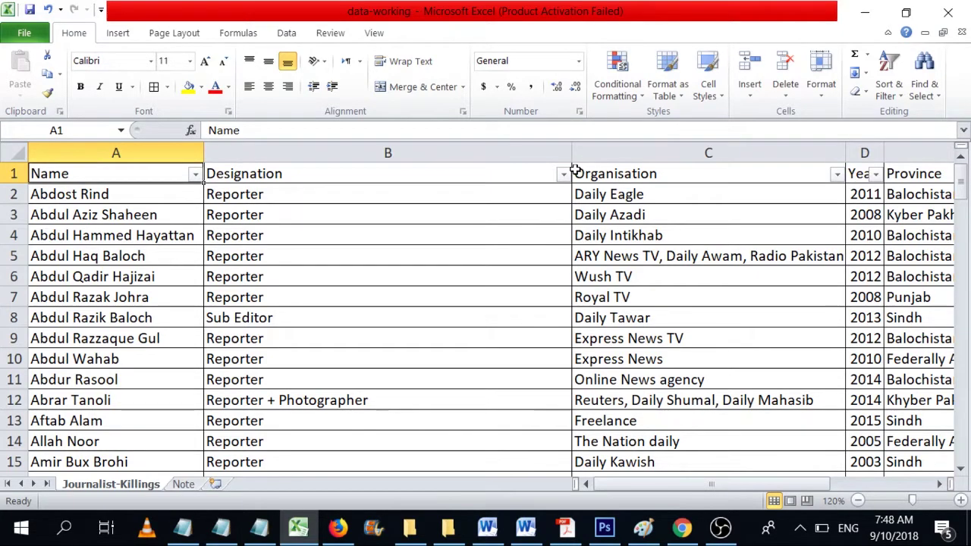
pyautogui.hotkey('ctrl', 'shift', 'End')
pyautogui.scroll(5, 932, 206)
pyautogui.scroll(20, 932, 205)
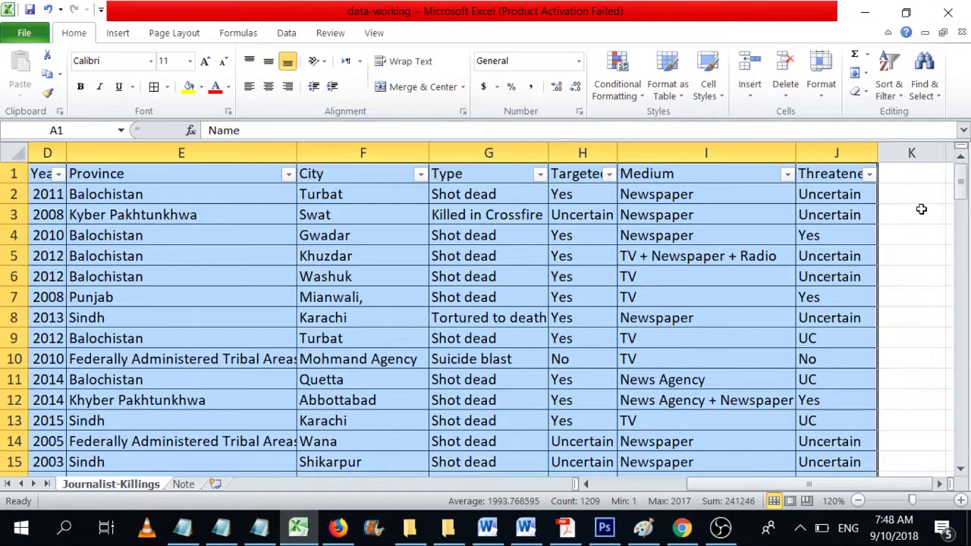
pyautogui.click(895, 88)
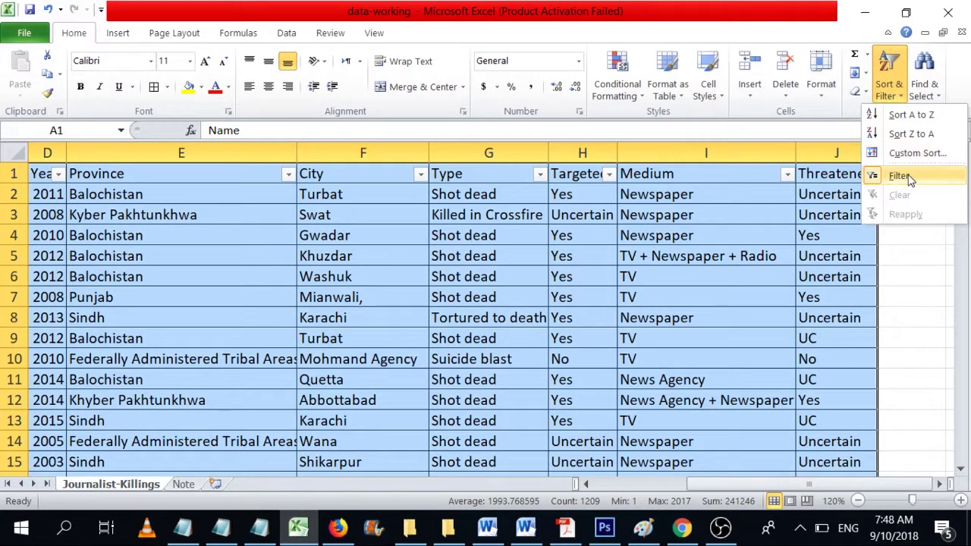
pyautogui.click(903, 175)
pyautogui.moveTo(715, 489); pyautogui.dragTo(601, 491)
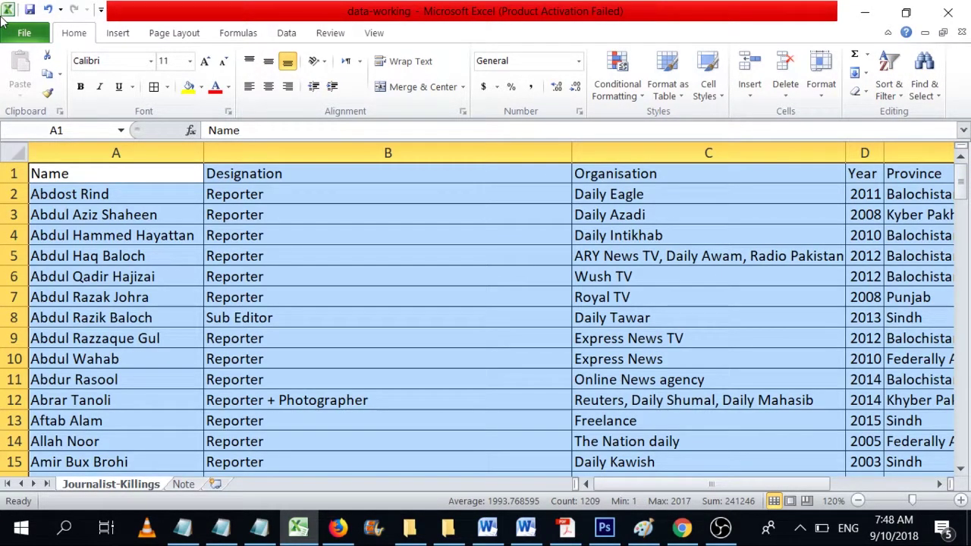
# - Apply filter controls to all column headers of the selected table
pyautogui.hotkey('alt', 'd')
pyautogui.press('f')
pyautogui.press('f')
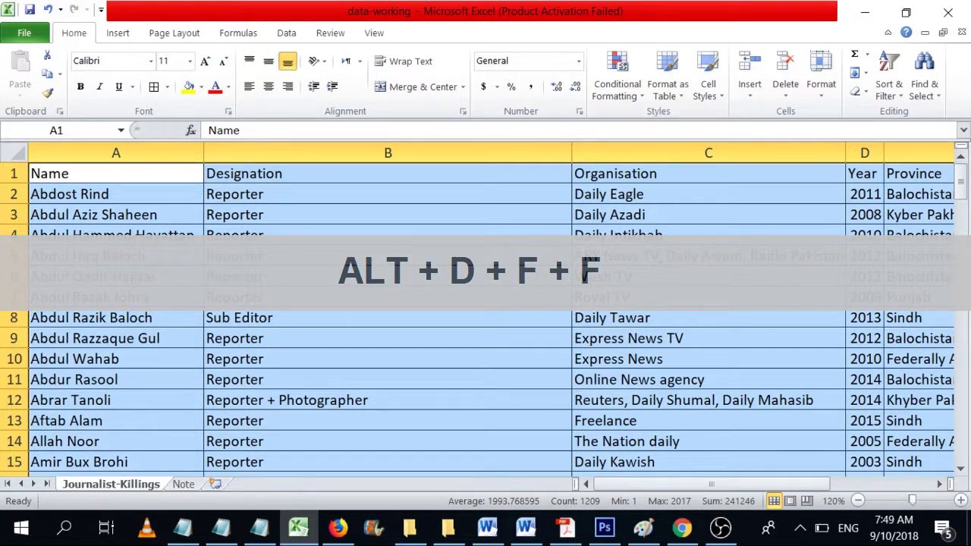
pyautogui.press('alt')
pyautogui.press('d')
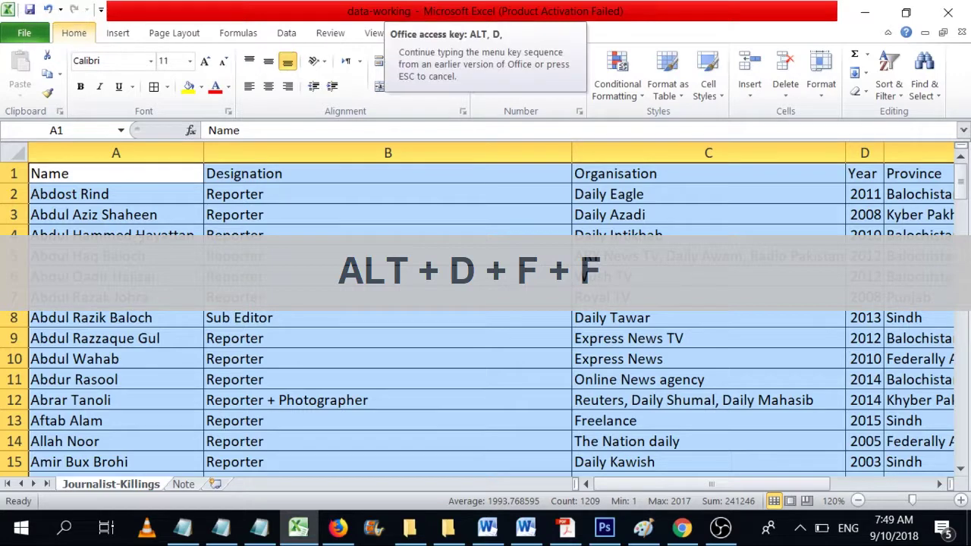
pyautogui.press('f')
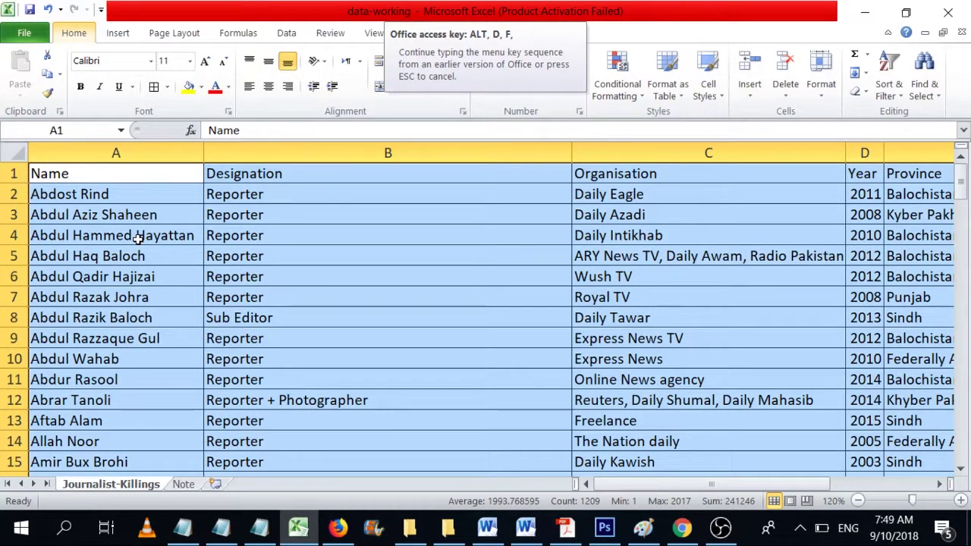
pyautogui.press('f')
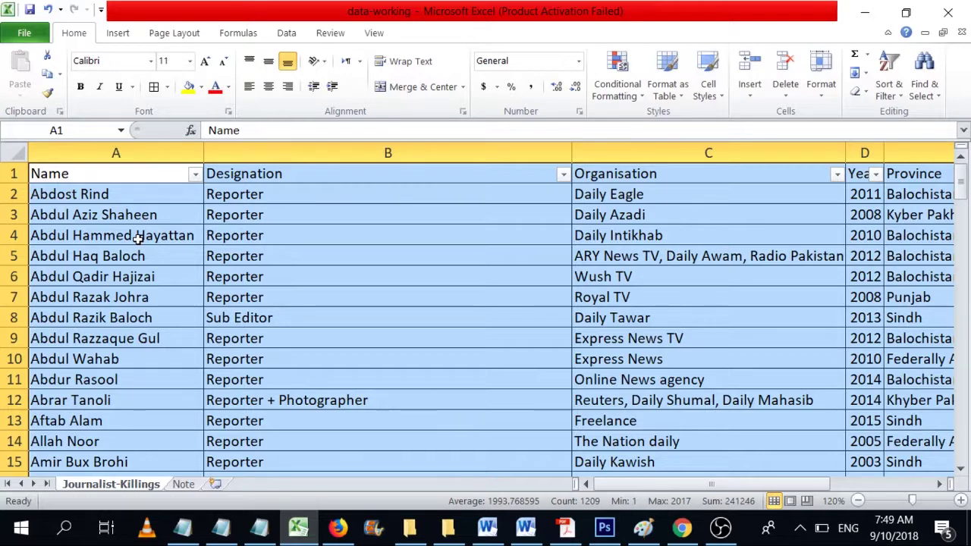
# - Turn the table's header filter controls off and on again
pyautogui.hotkey('alt', 'd')
pyautogui.press('f')
pyautogui.press('f')
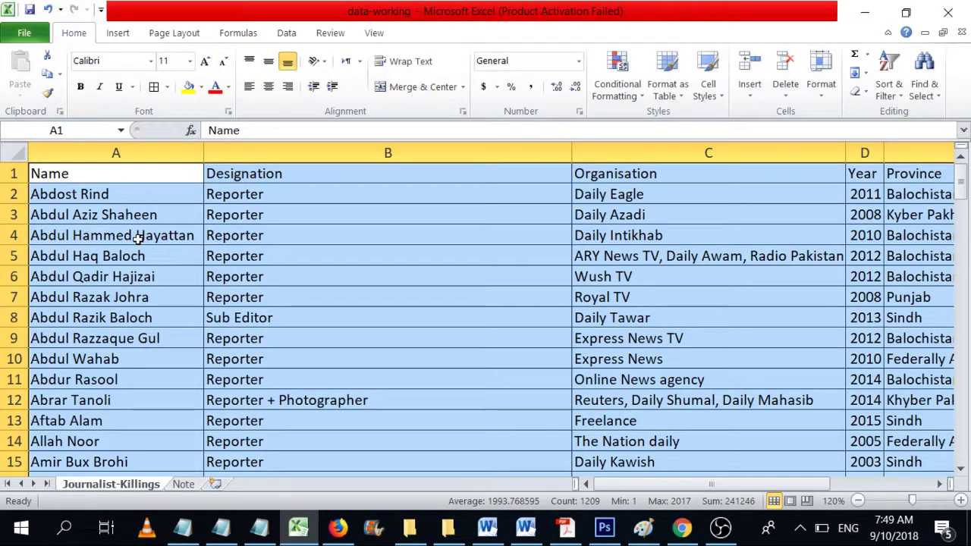
pyautogui.click(880, 91)
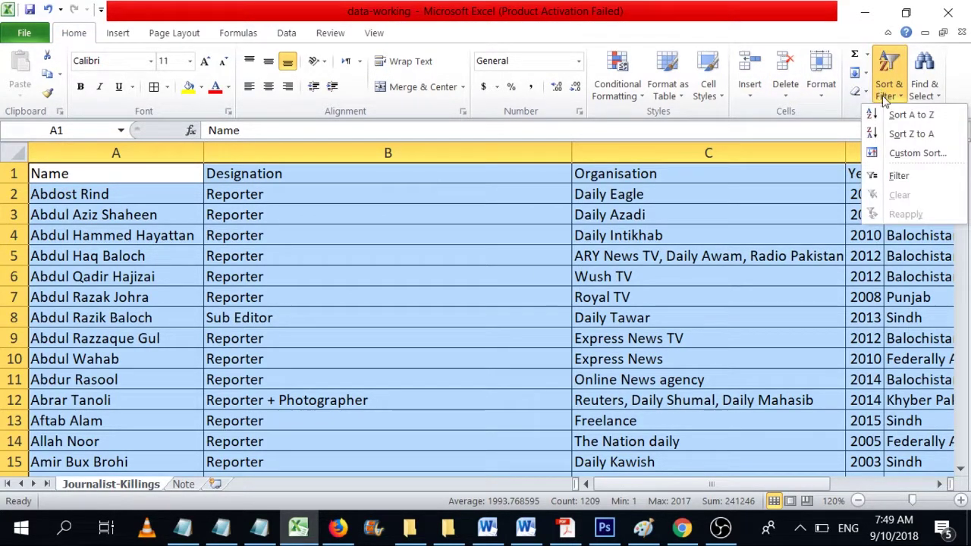
pyautogui.click(895, 177)
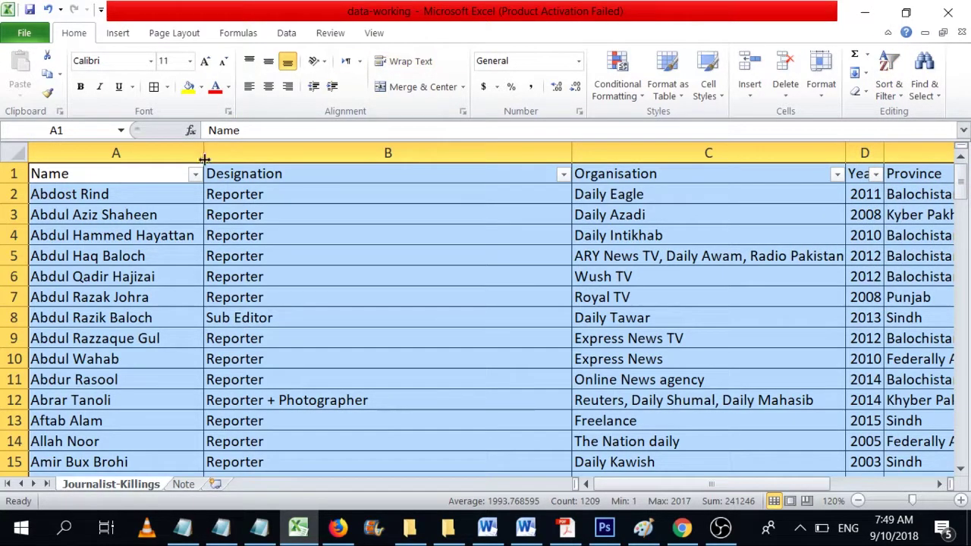
# - Filter the Name column to show only the first journalist in the list, and clear that filter again
pyautogui.click(153, 175)
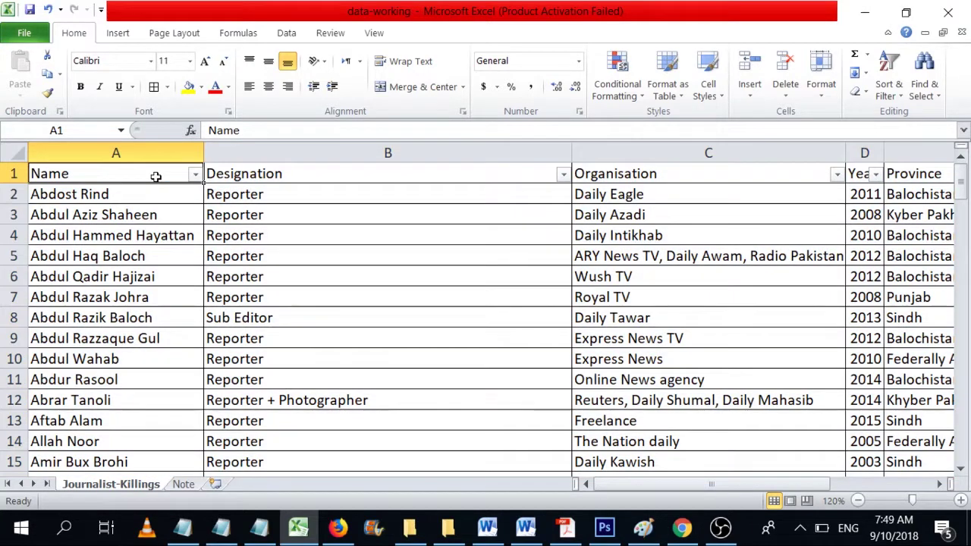
pyautogui.click(196, 176)
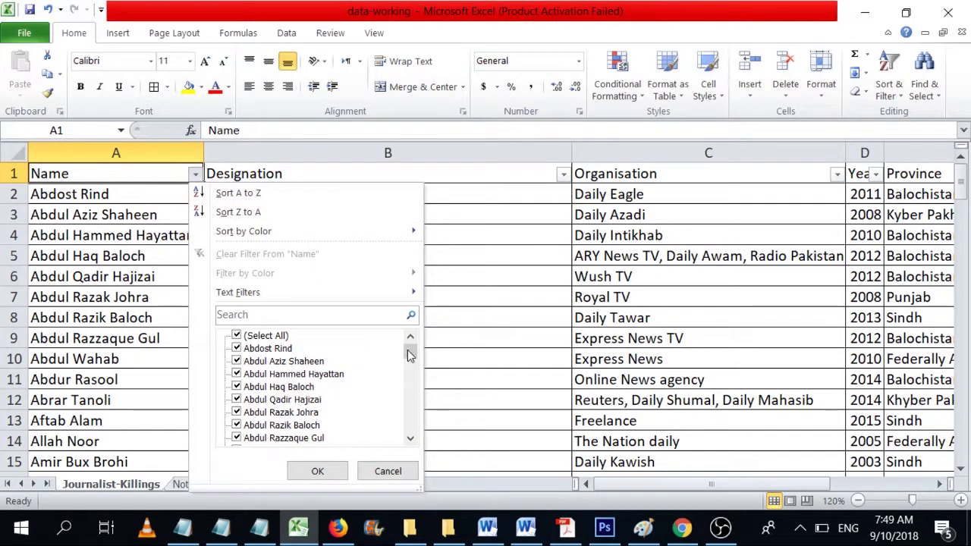
pyautogui.moveTo(410, 355); pyautogui.dragTo(410, 370)
pyautogui.moveTo(409, 388); pyautogui.dragTo(408, 347)
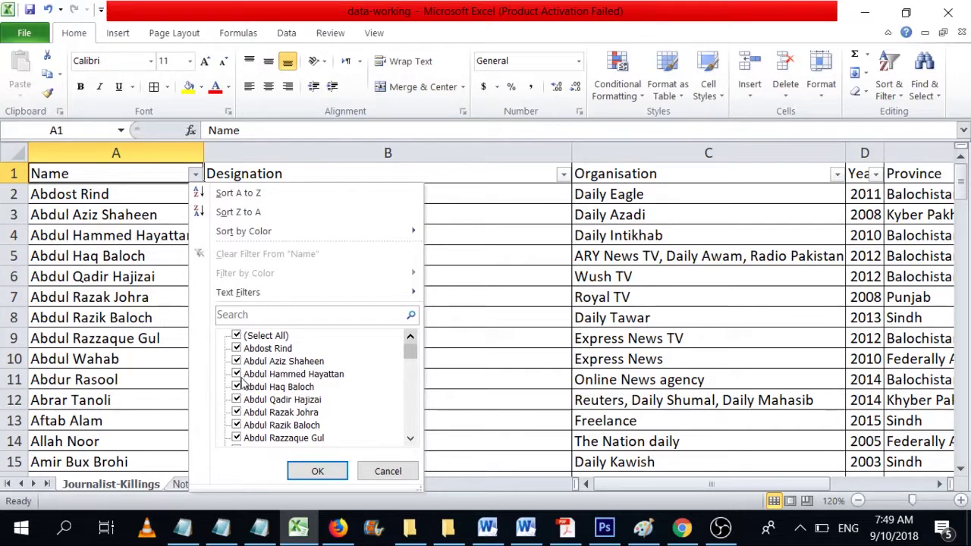
pyautogui.click(239, 338)
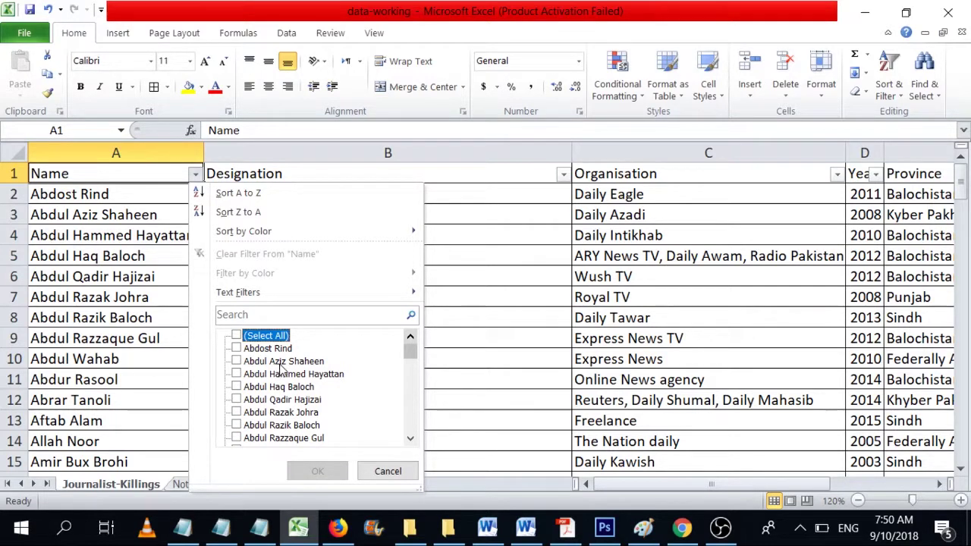
pyautogui.click(237, 348)
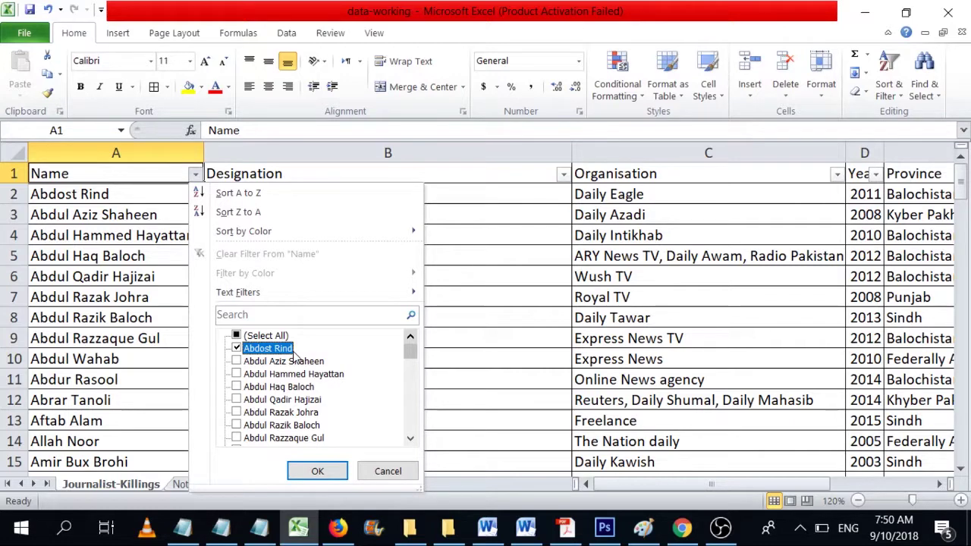
pyautogui.click(311, 472)
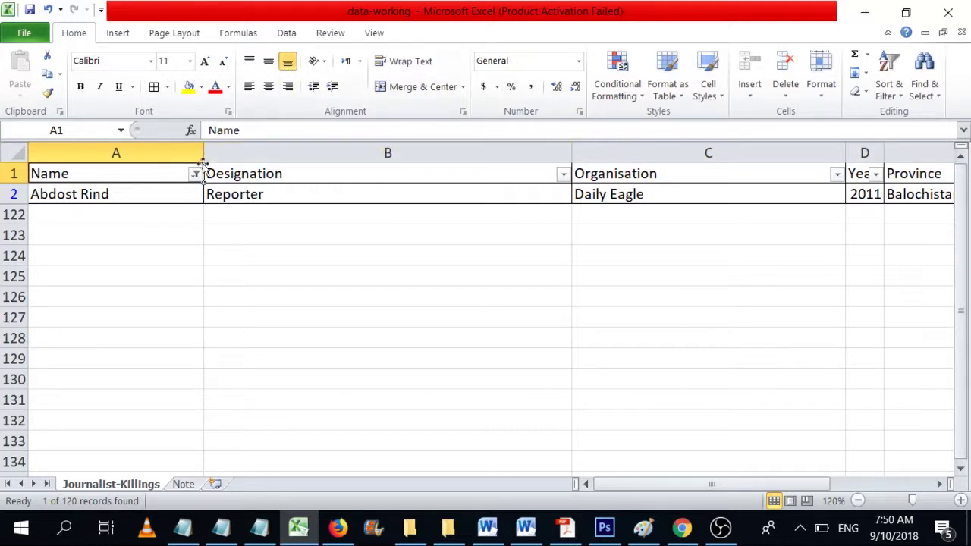
pyautogui.click(196, 175)
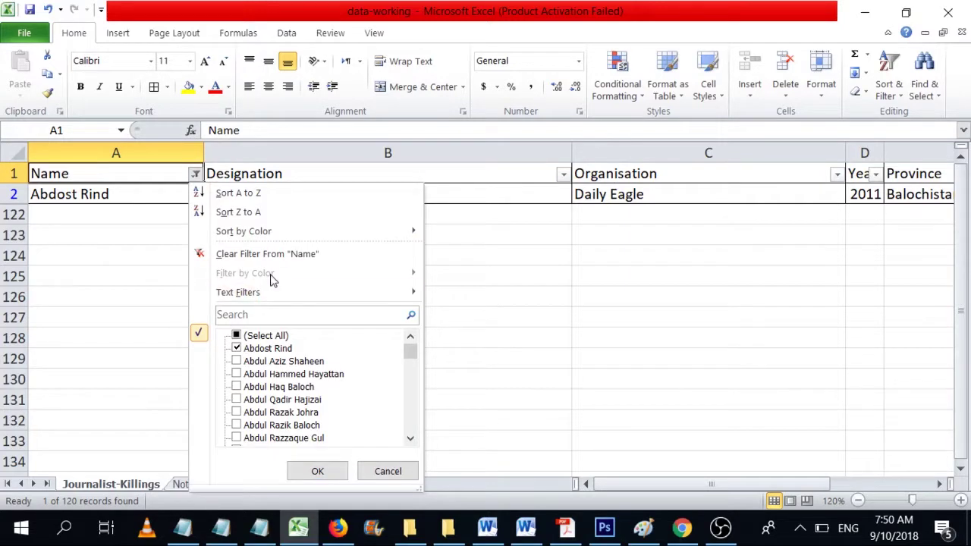
pyautogui.click(283, 255)
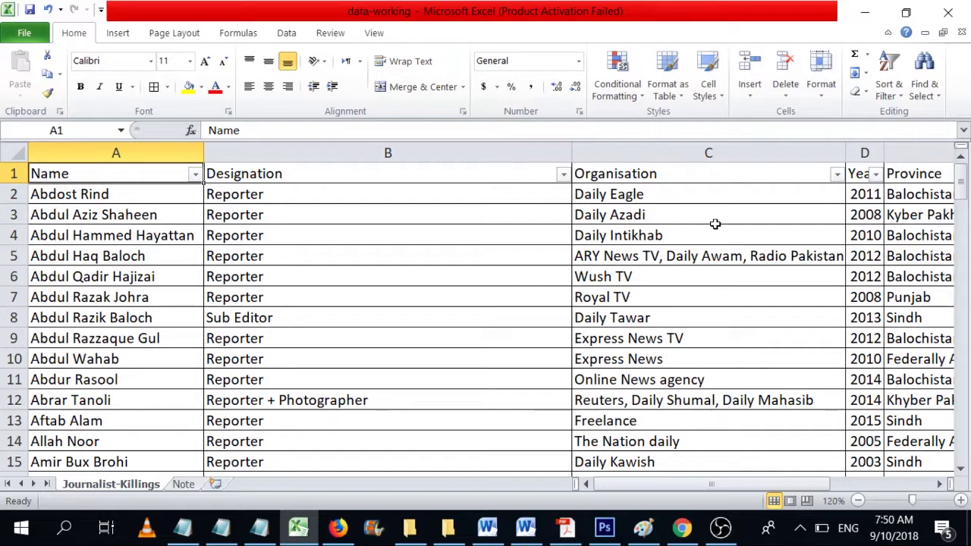
# - Examine all values offered in the Province column's filter list, down to (Blanks), for inconsistent or wrong entries
pyautogui.press('Right')
pyautogui.press('Right')
pyautogui.press('Right')
pyautogui.press('Right')
pyautogui.press('Right')
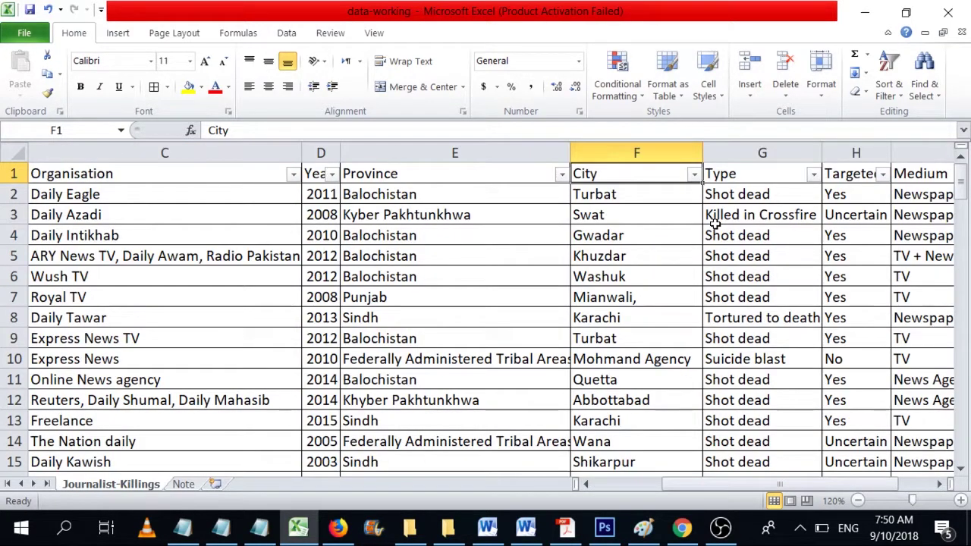
pyautogui.press('Left')
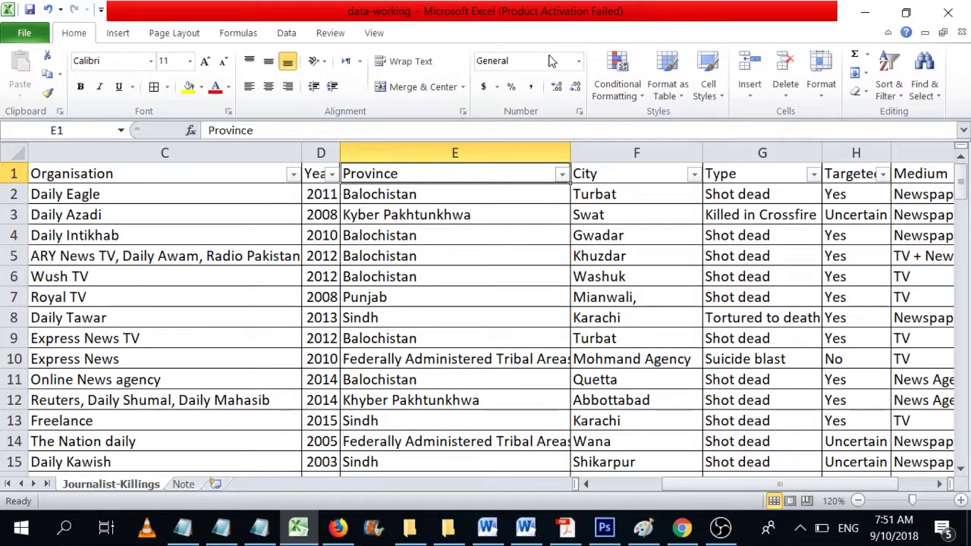
pyautogui.click(562, 175)
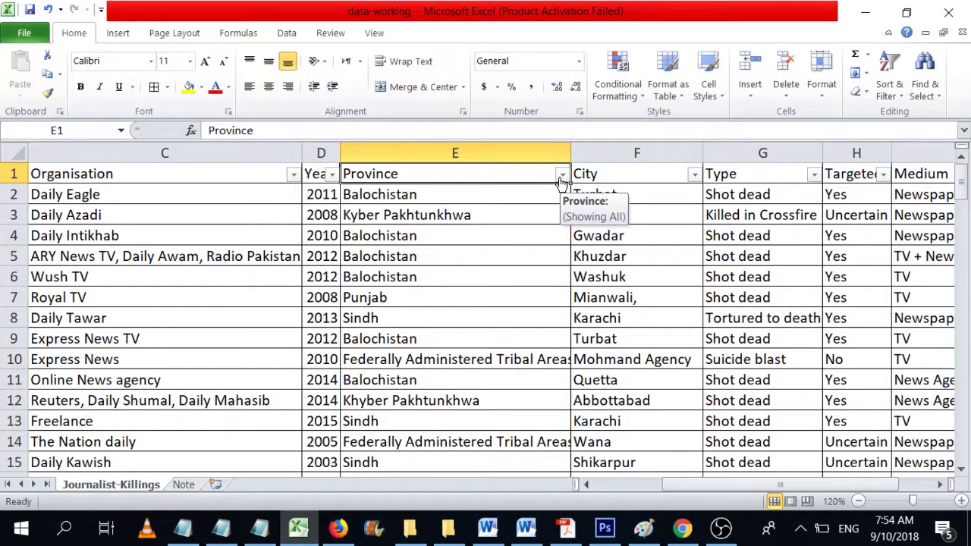
pyautogui.click(562, 176)
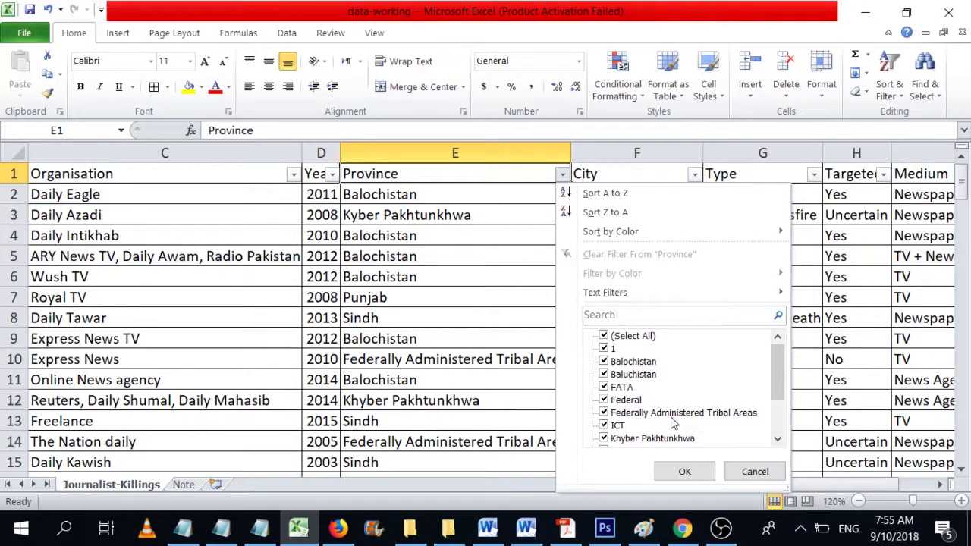
pyautogui.scroll(-1, 780, 391)
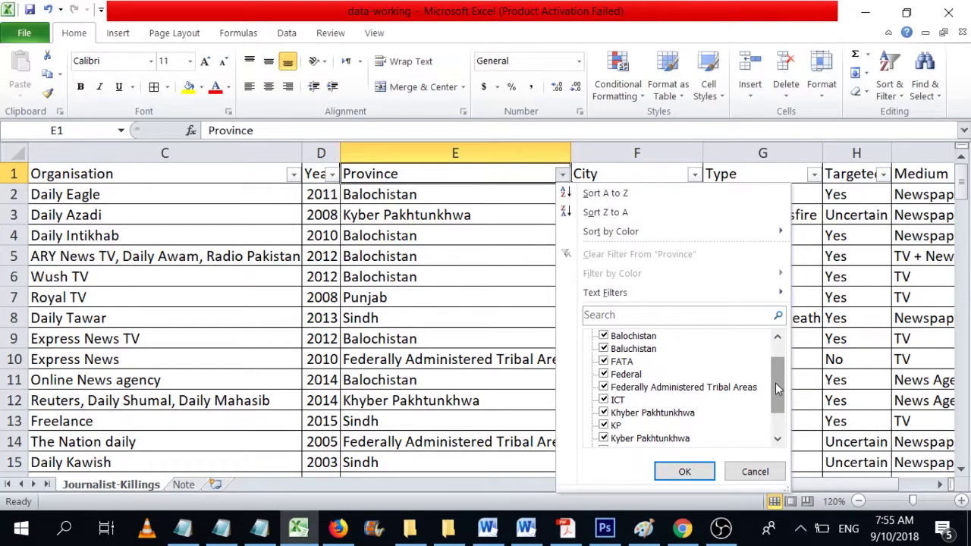
pyautogui.moveTo(777, 389); pyautogui.dragTo(776, 397)
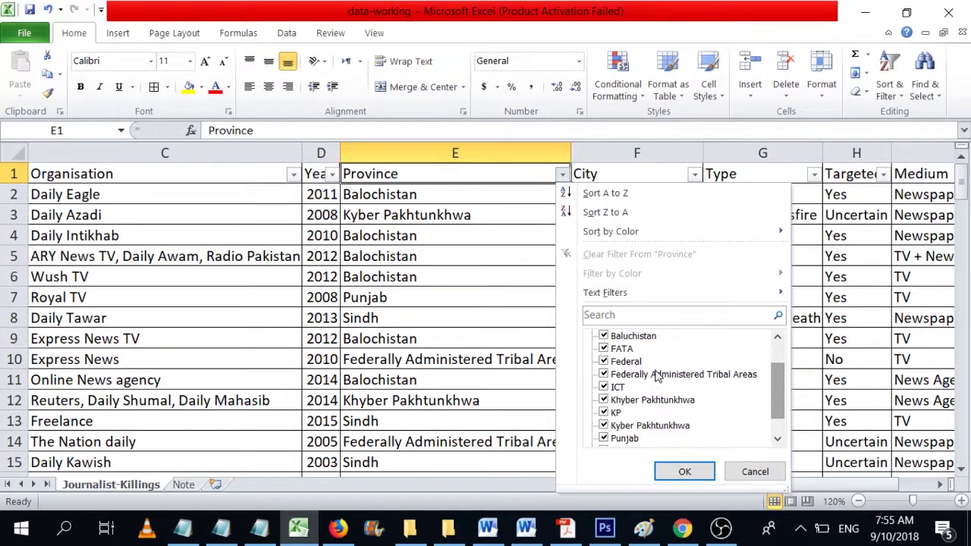
pyautogui.moveTo(777, 396); pyautogui.dragTo(781, 429)
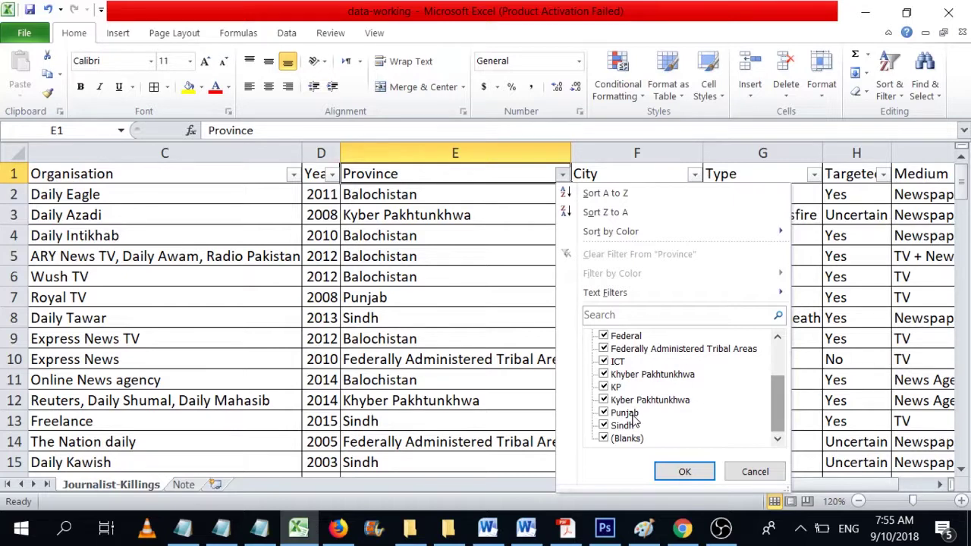
pyautogui.moveTo(777, 399); pyautogui.dragTo(777, 372)
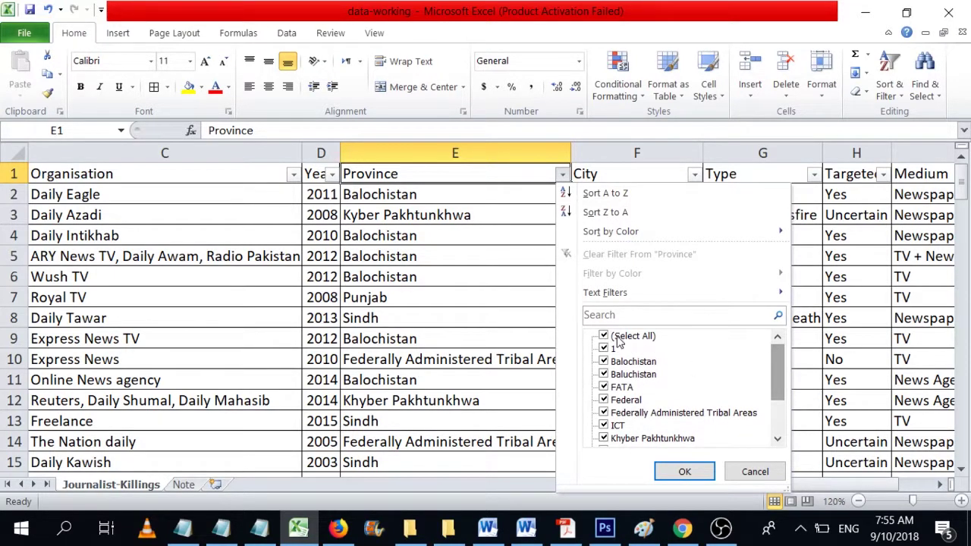
# - Filter the Province column to show only the value 1 and select the Province cell of the filtered record
pyautogui.click(604, 337)
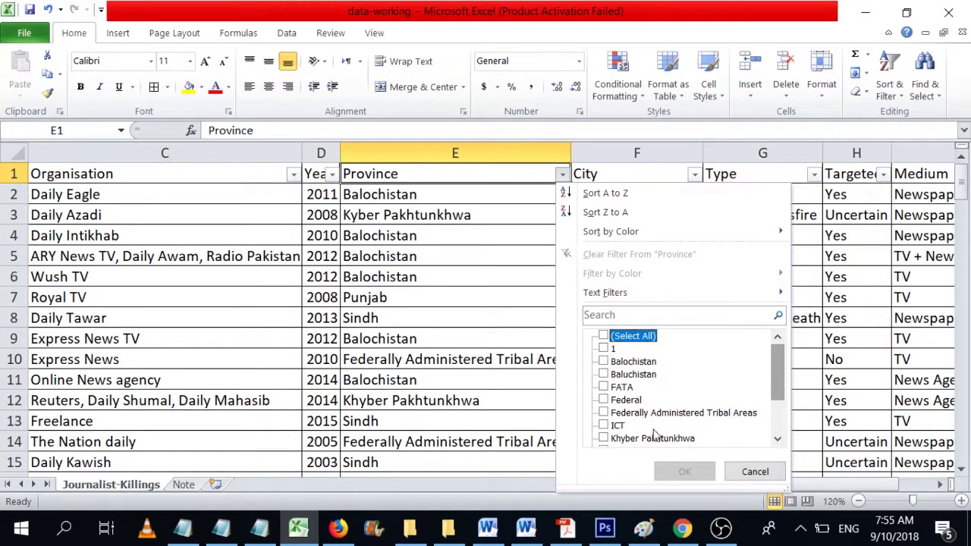
pyautogui.click(606, 353)
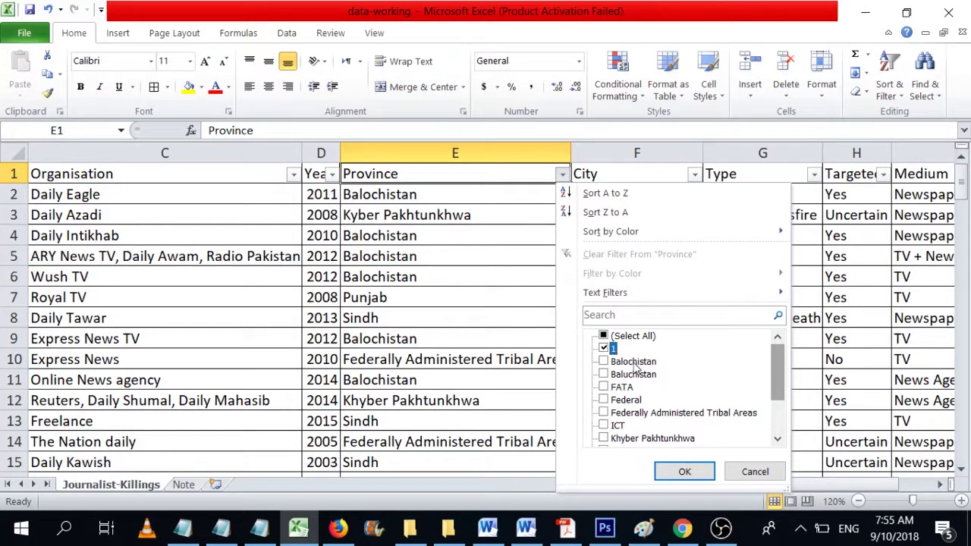
pyautogui.click(689, 472)
pyautogui.click(521, 192)
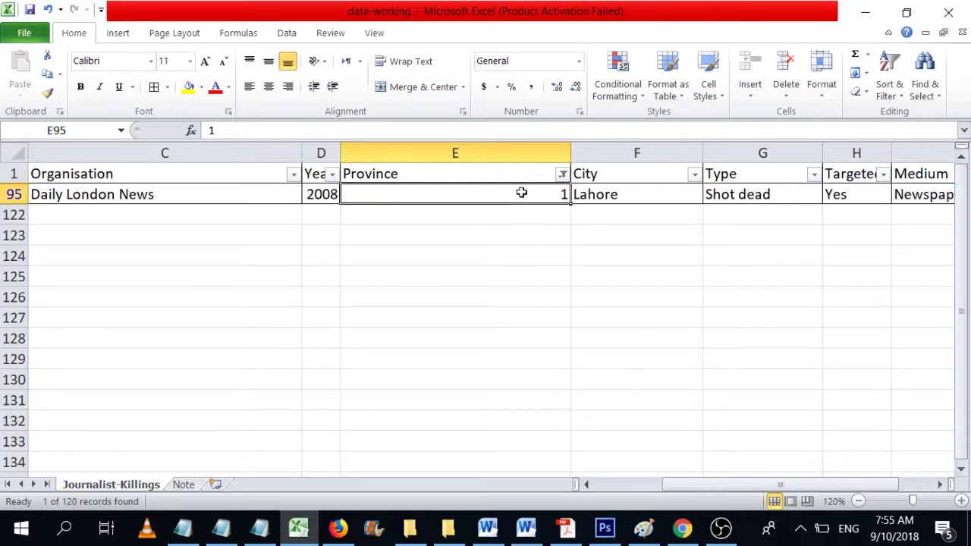
# - Review the filtered record's fields back to the Name column and return to its Province cell, E95
pyautogui.press('Left')
pyautogui.press('Left')
pyautogui.press('Left')
pyautogui.press('Left')
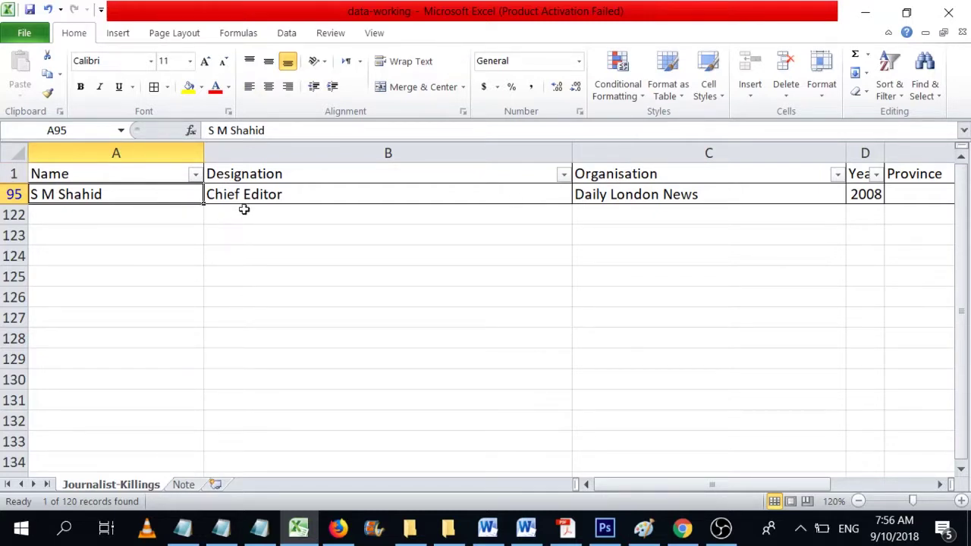
pyautogui.click(270, 208)
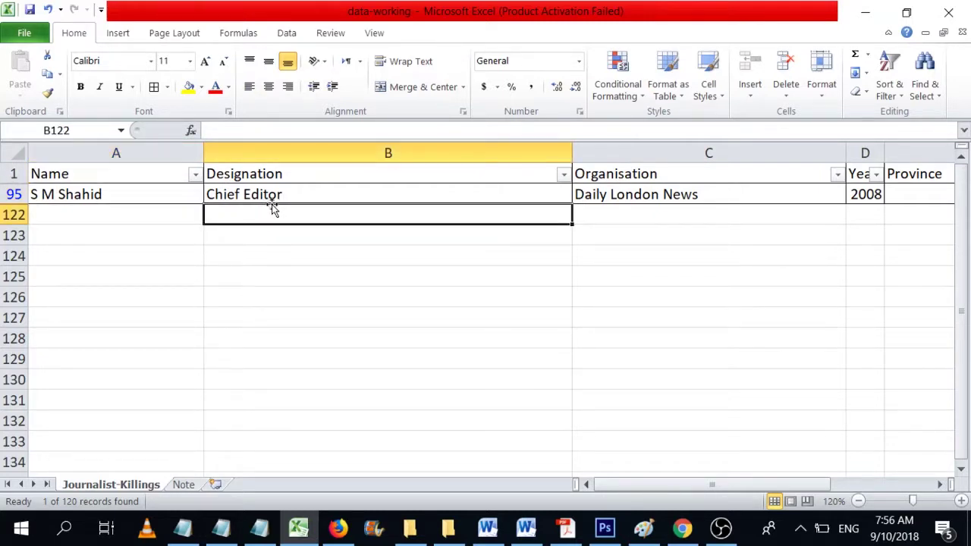
pyautogui.press('Up')
pyautogui.press('Right')
pyautogui.press('Right')
pyautogui.press('Right')
pyautogui.press('Right')
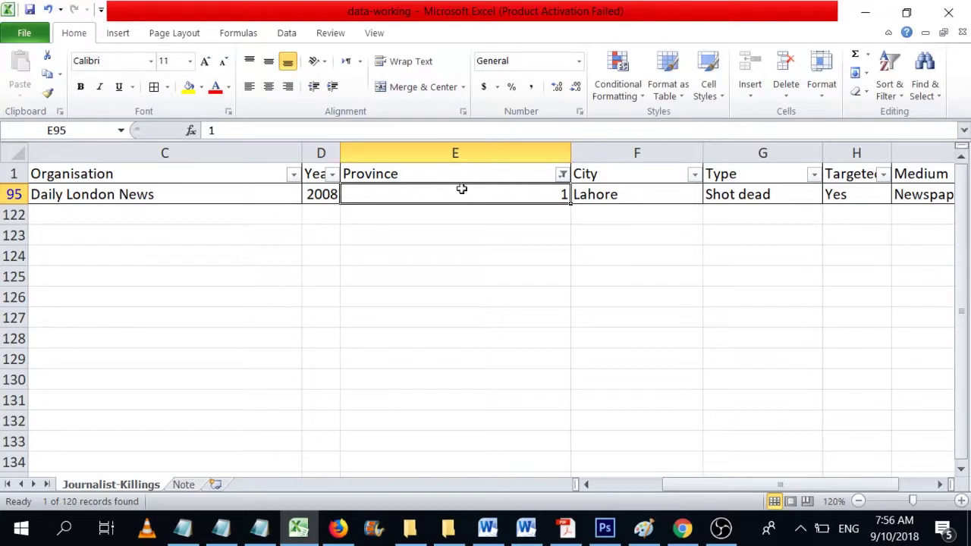
# - Replace the Province entry in E95 with Punjab and clear the Province column's filter
pyautogui.doubleClick(542, 196)
pyautogui.press('BackSpace')
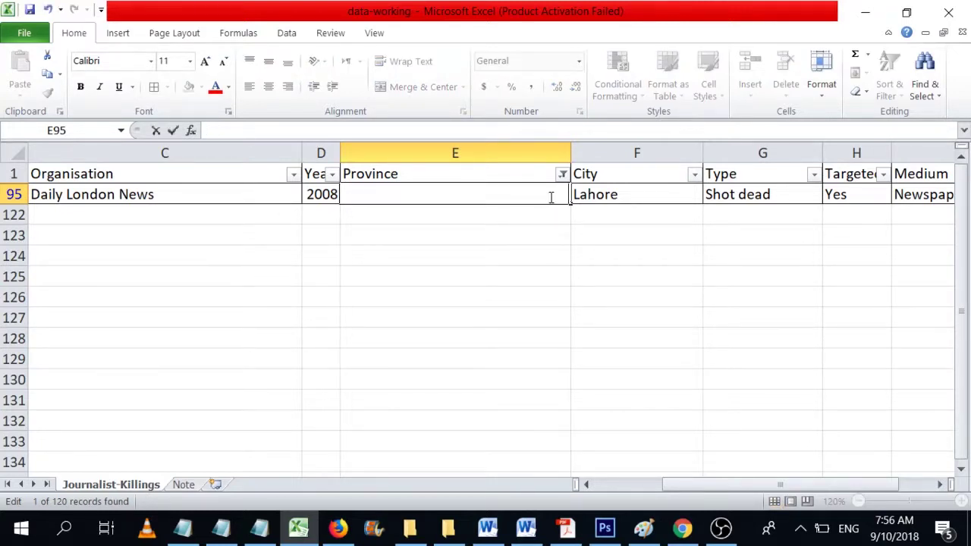
pyautogui.write('Punjab')
pyautogui.click(588, 196)
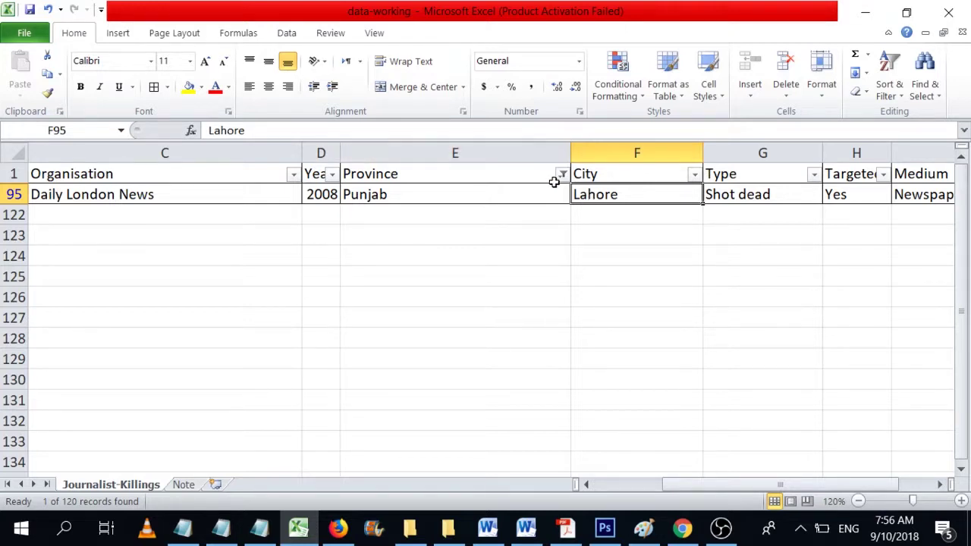
pyautogui.click(563, 175)
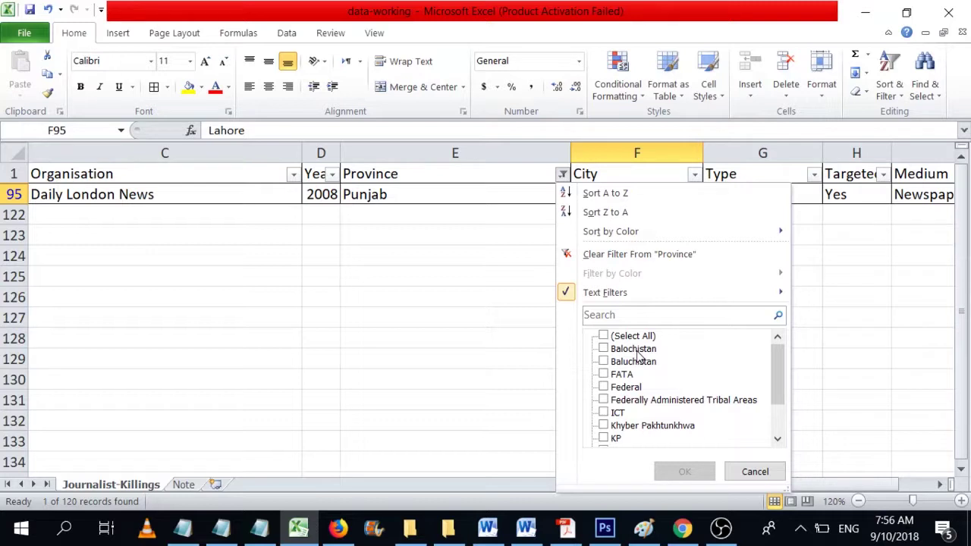
pyautogui.click(626, 258)
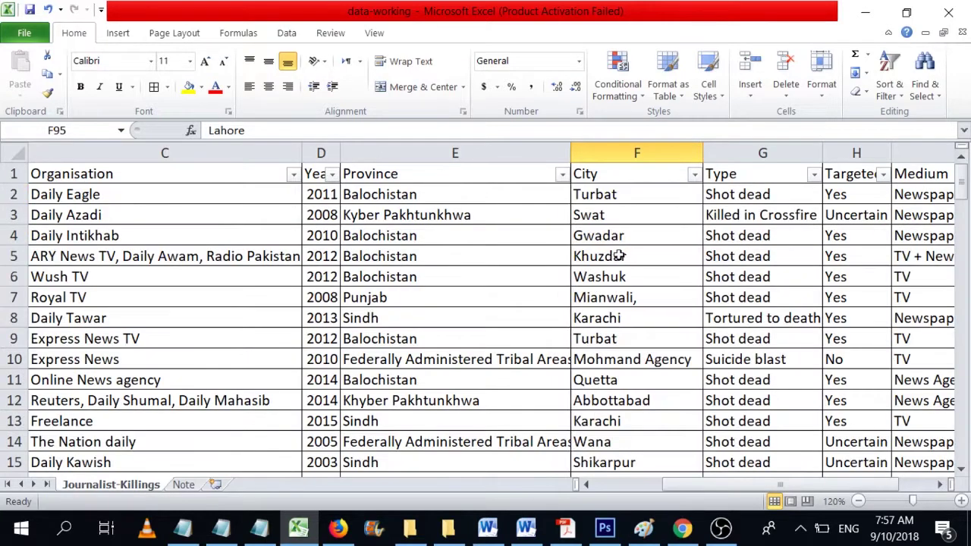
# - Filter the Province column to show only Balochistan and look through the filtered records
pyautogui.click(563, 175)
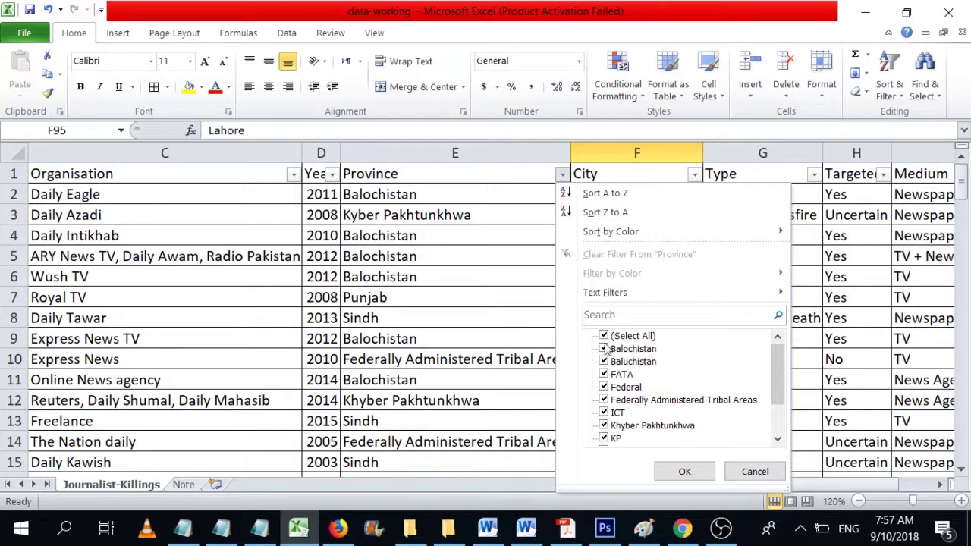
pyautogui.click(604, 335)
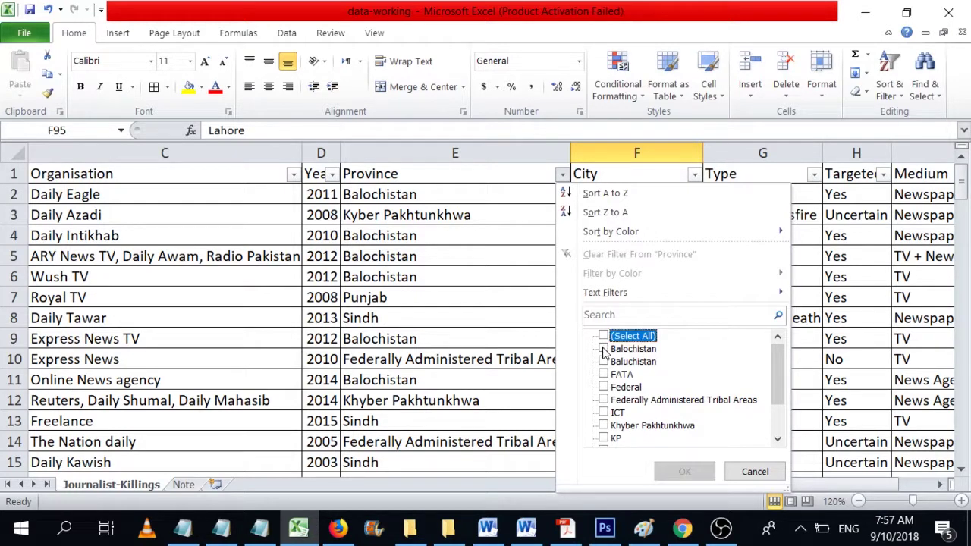
pyautogui.click(604, 349)
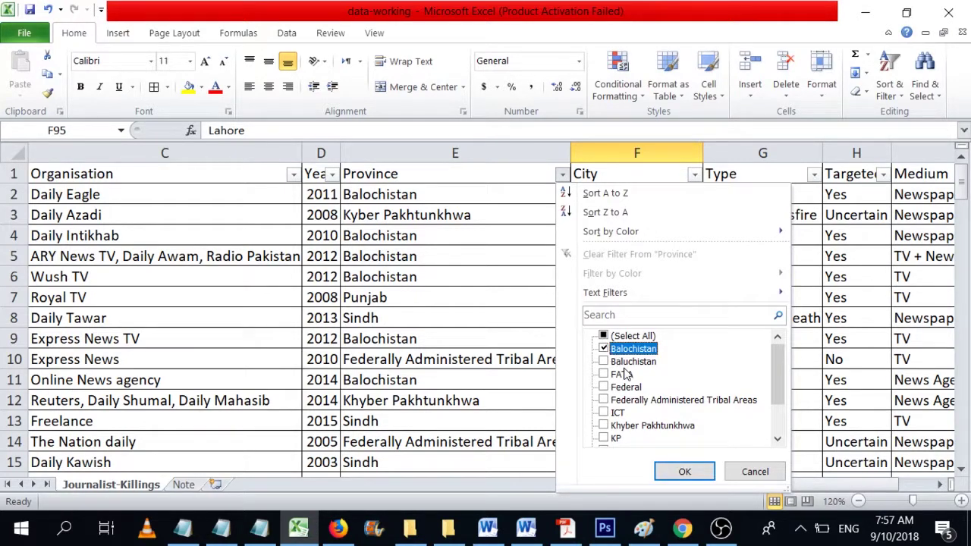
pyautogui.click(685, 472)
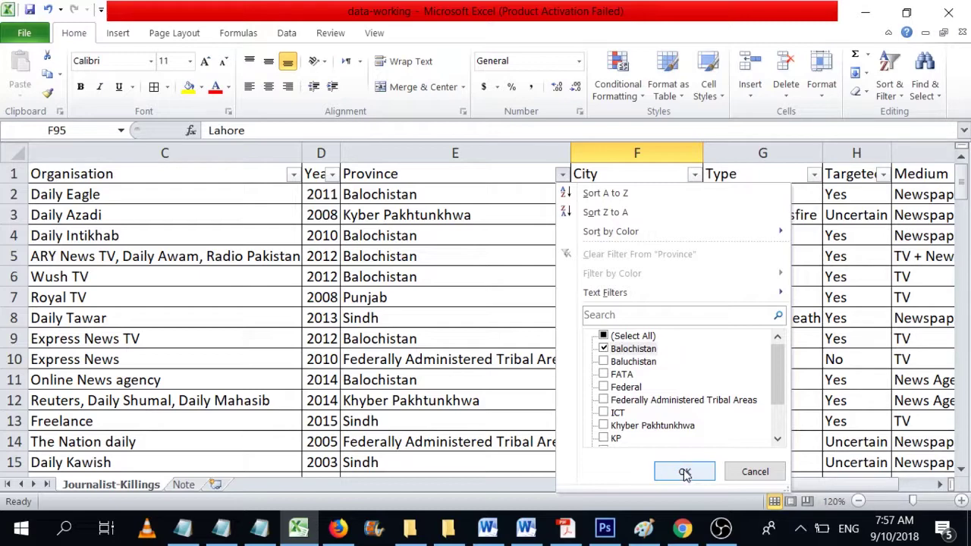
pyautogui.click(685, 472)
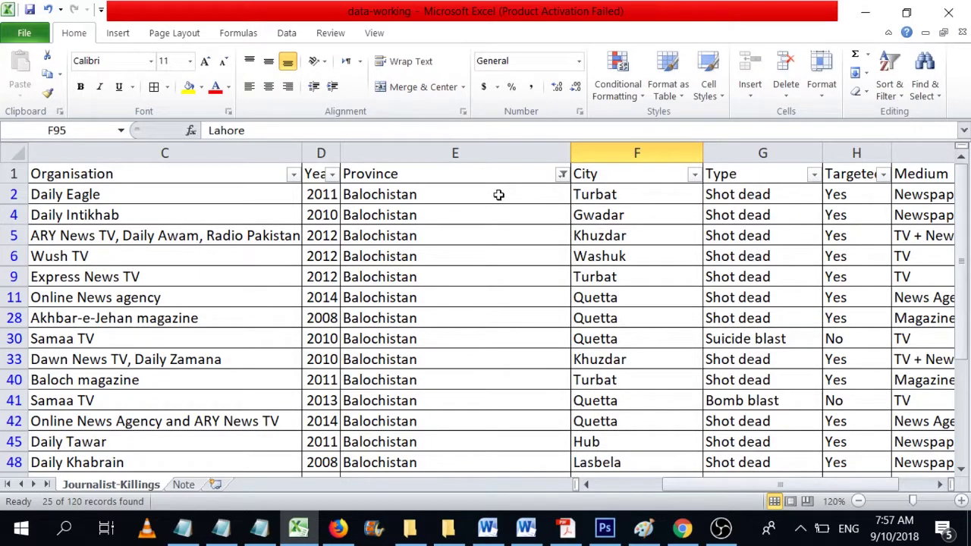
pyautogui.scroll(-5, 526, 252)
pyautogui.scroll(5, 524, 258)
# - Change the Province filter to show only the records spelled Baluchistan
pyautogui.moveTo(564, 176)
pyautogui.click(562, 174)
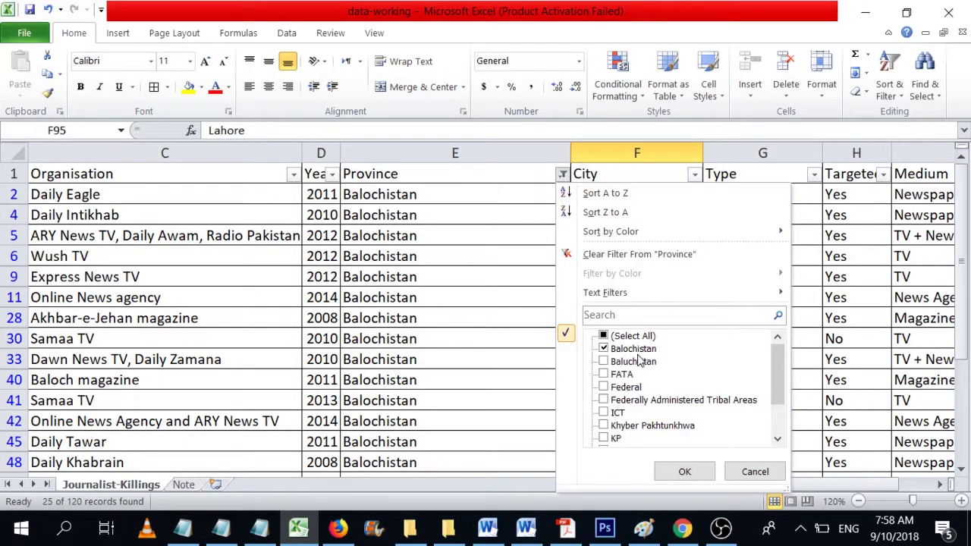
pyautogui.click(607, 351)
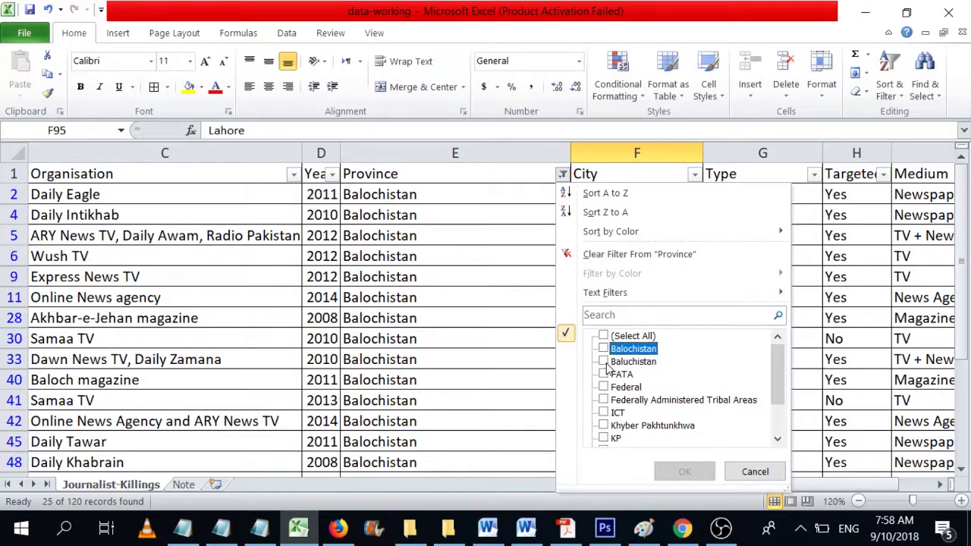
pyautogui.click(607, 362)
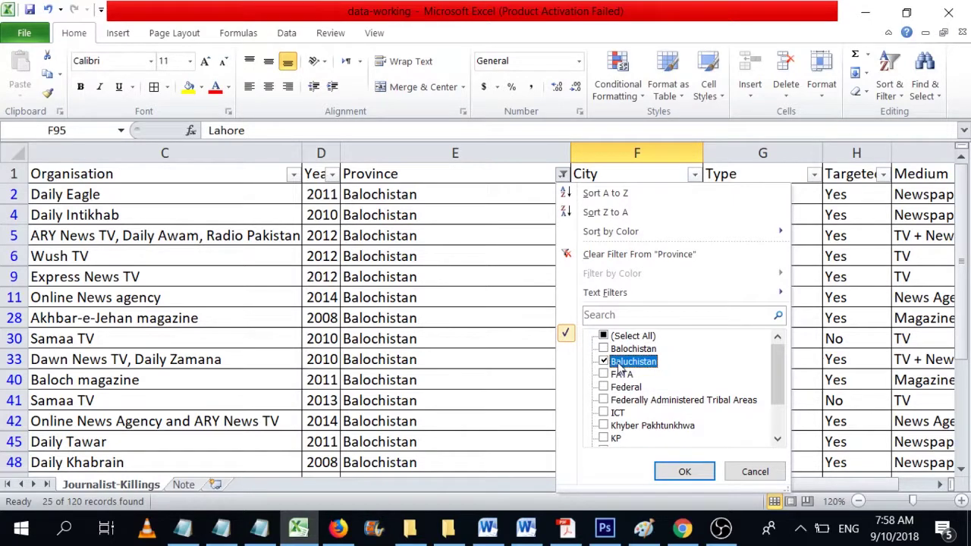
pyautogui.click(686, 472)
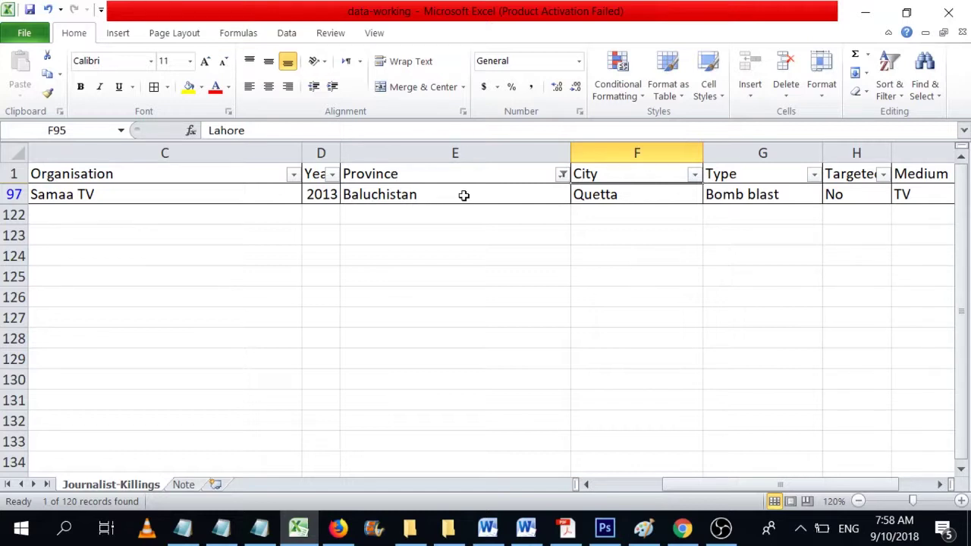
# - Correct the spelling of the filtered record's Province in E97 to Balochistan
pyautogui.doubleClick(365, 194)
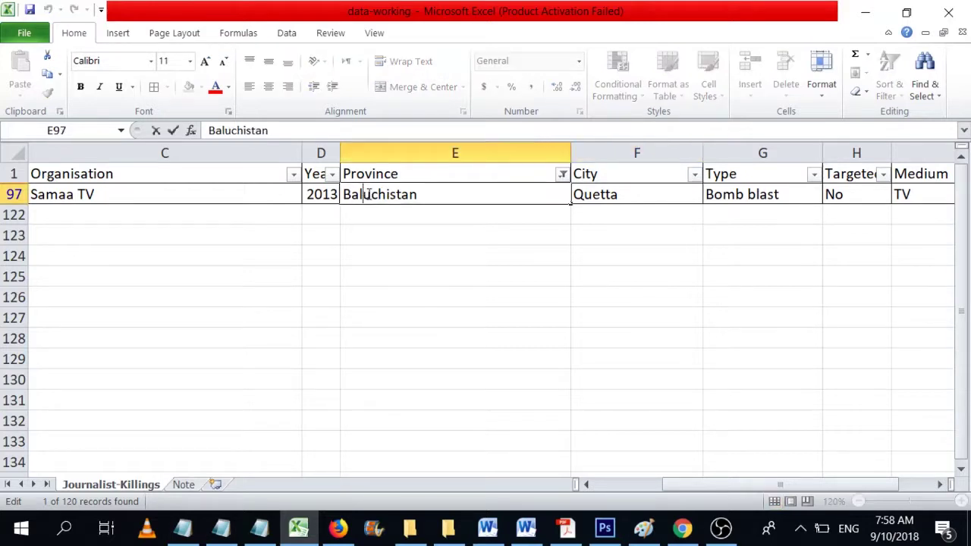
pyautogui.hotkey('shift', 'Right')
pyautogui.write('o')
pyautogui.press('Return')
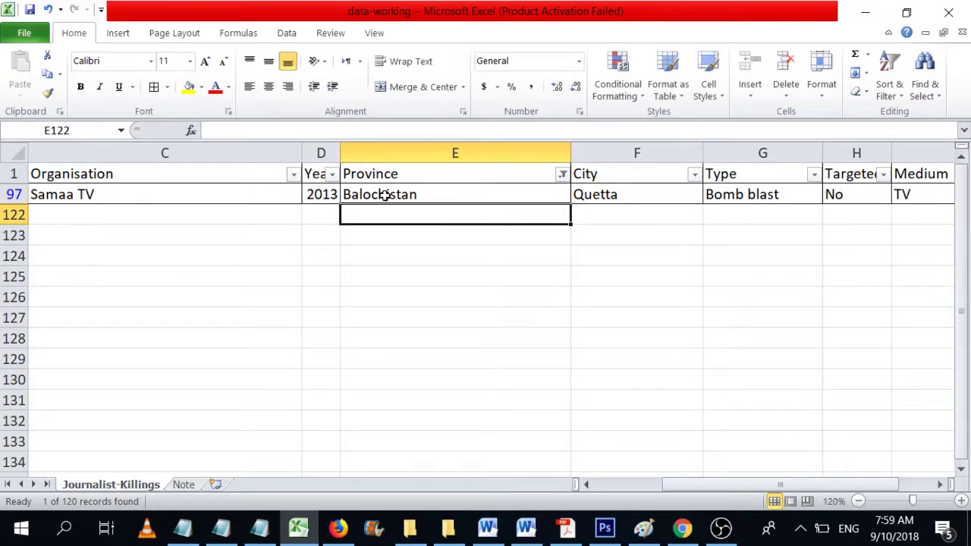
# - Filter the Province column to show only Federal and select the filtered record's Province cell, E56
pyautogui.click(562, 175)
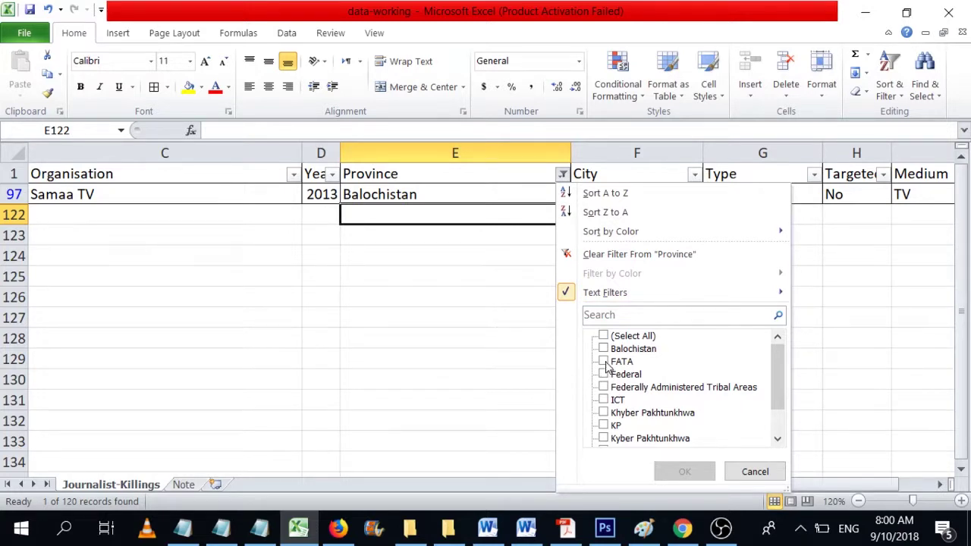
pyautogui.click(604, 387)
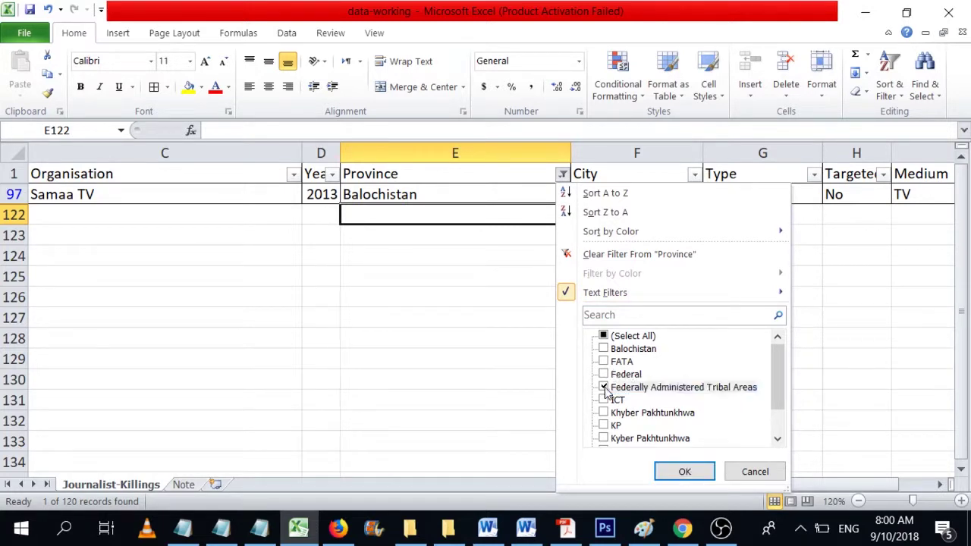
pyautogui.click(604, 387)
pyautogui.click(607, 375)
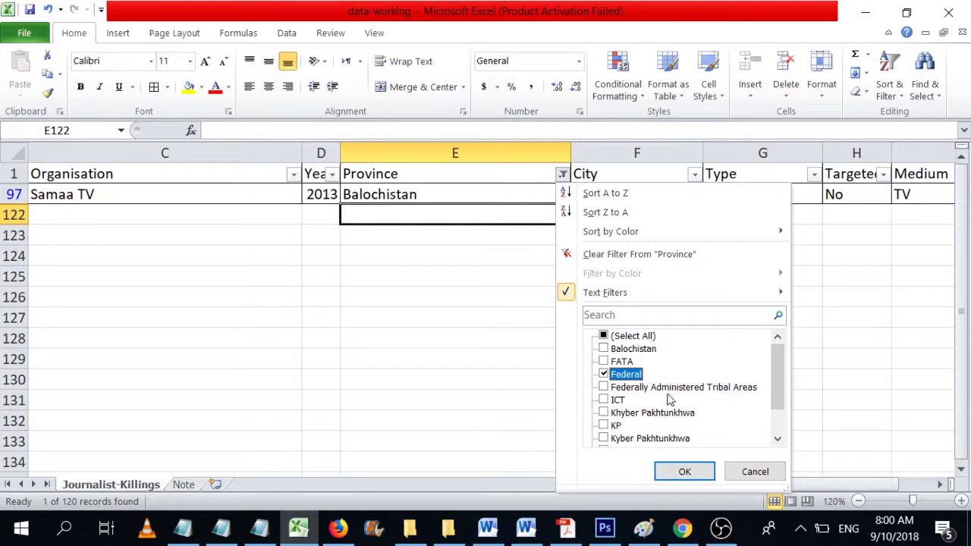
pyautogui.click(685, 472)
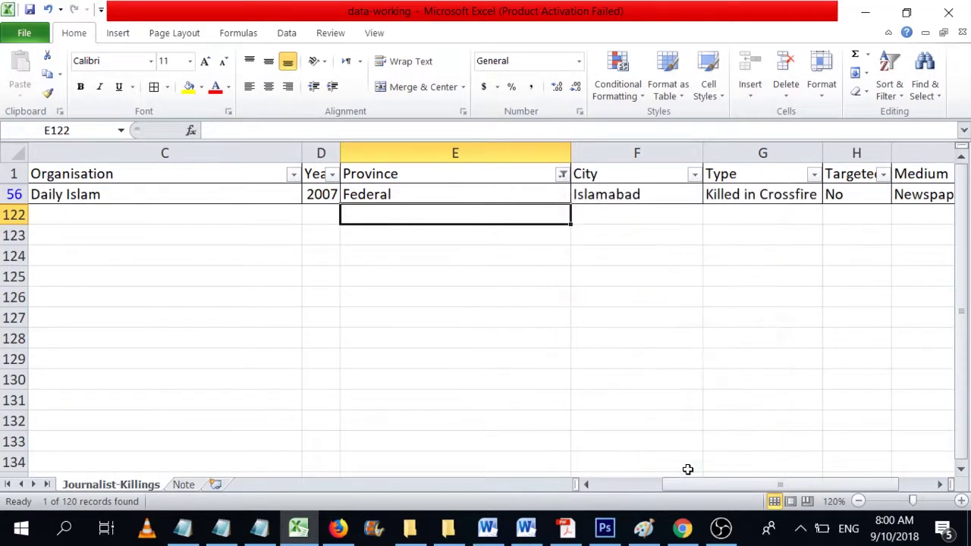
pyautogui.click(531, 190)
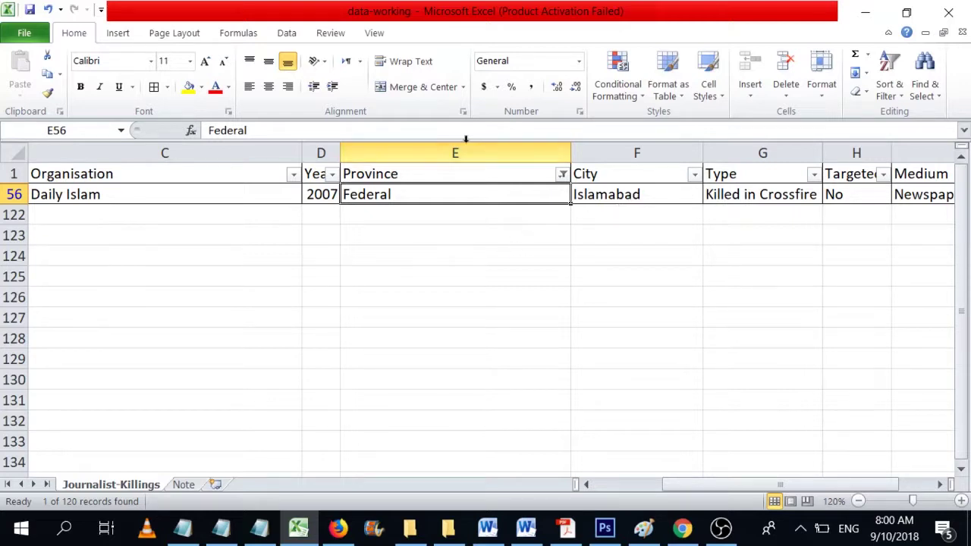
# - Switch the Province filter from Federal to FATA to inspect those records
pyautogui.click(562, 176)
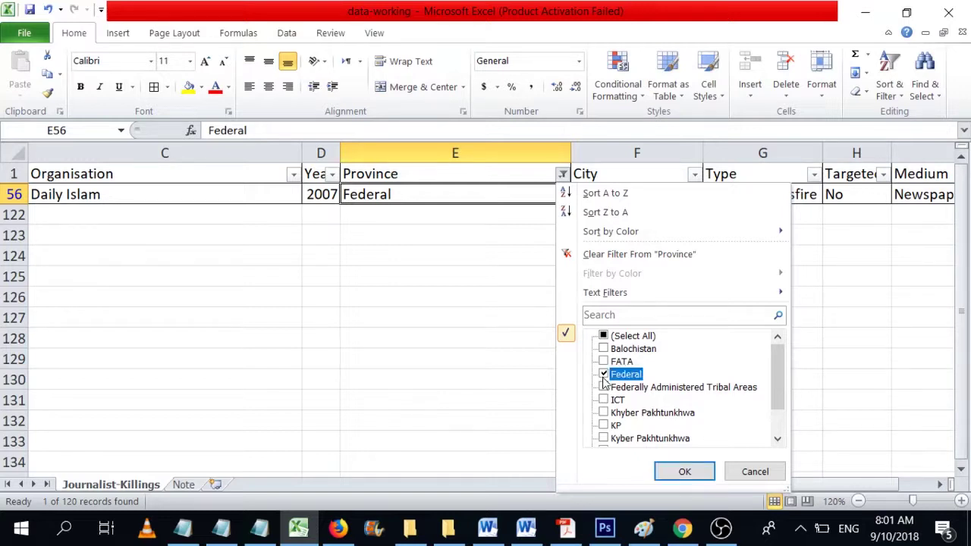
pyautogui.click(604, 374)
pyautogui.click(604, 363)
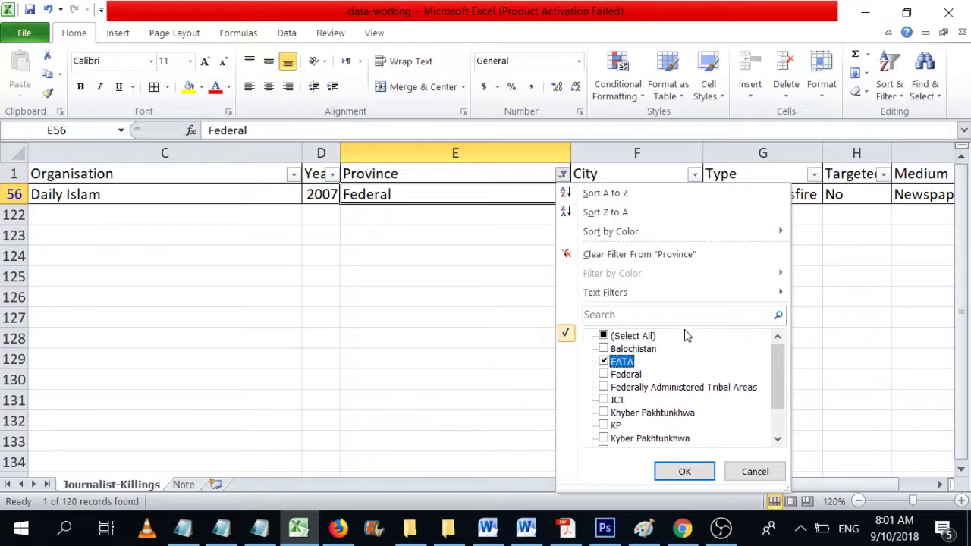
pyautogui.click(679, 473)
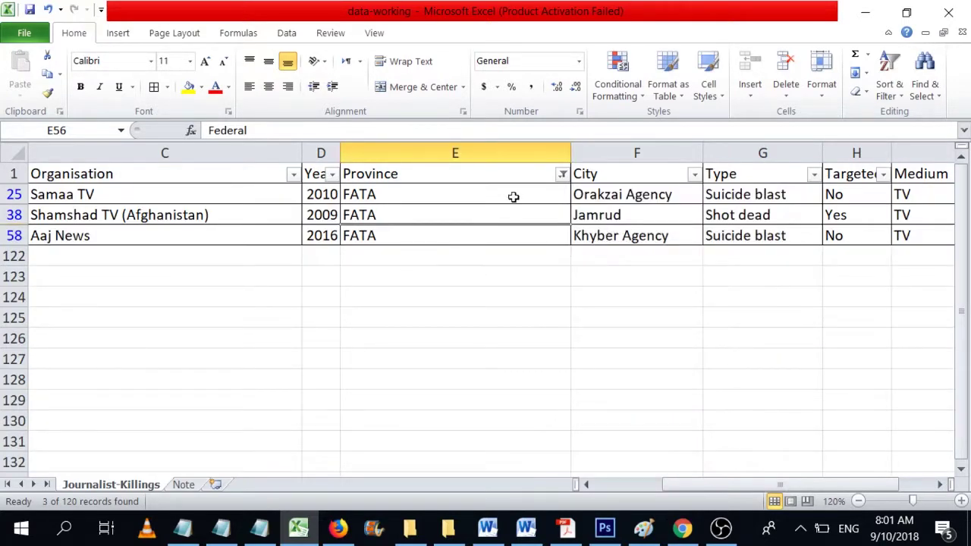
# - Switch the Province filter to show only Federally Administered Tribal Areas for comparison with the FATA records
pyautogui.click(562, 174)
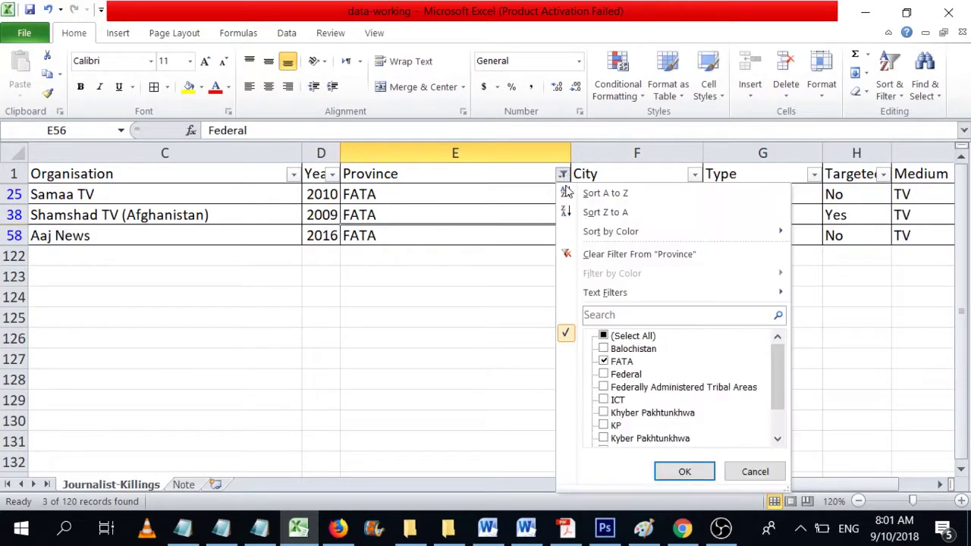
pyautogui.click(604, 362)
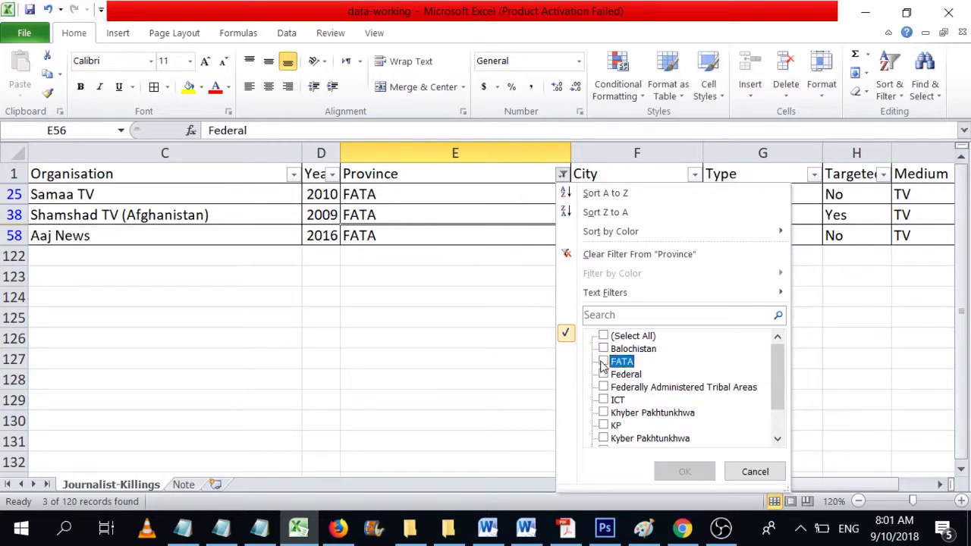
pyautogui.click(604, 388)
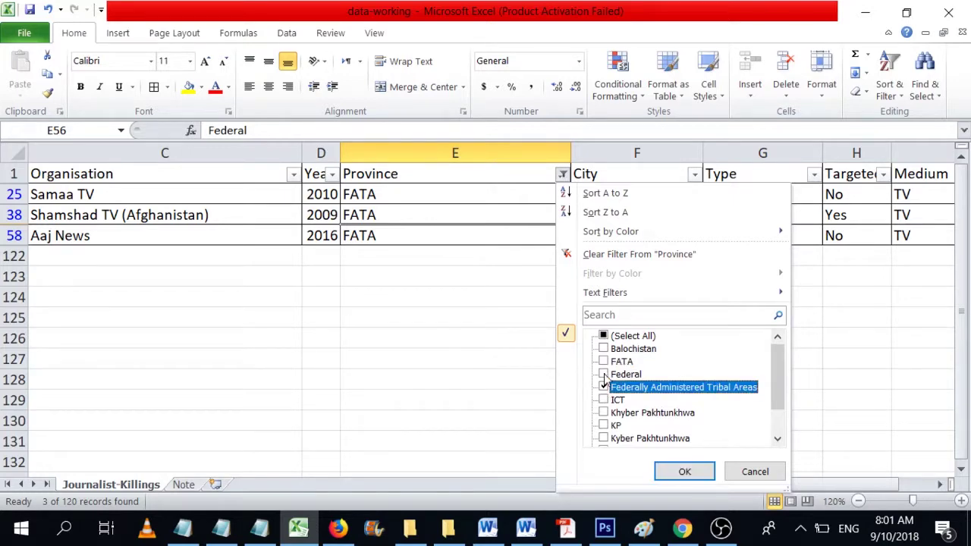
pyautogui.click(685, 471)
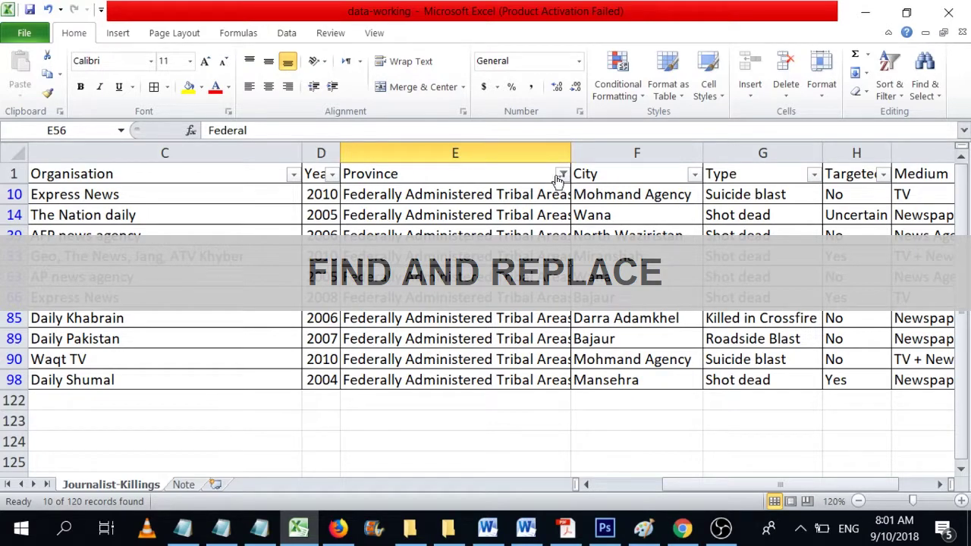
# - Clear the Province filter and copy the text Federally Administered Tribal Areas from cell E10
pyautogui.click(562, 176)
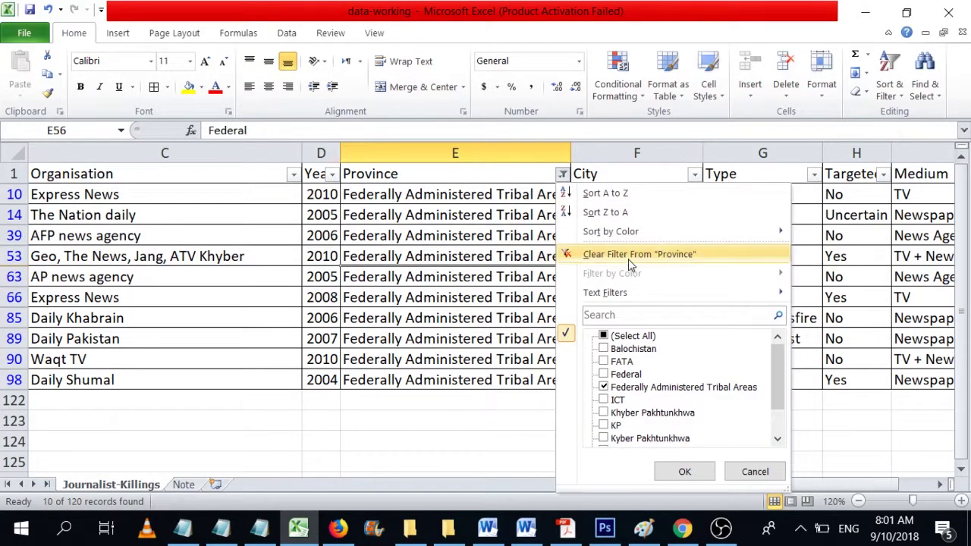
pyautogui.click(628, 255)
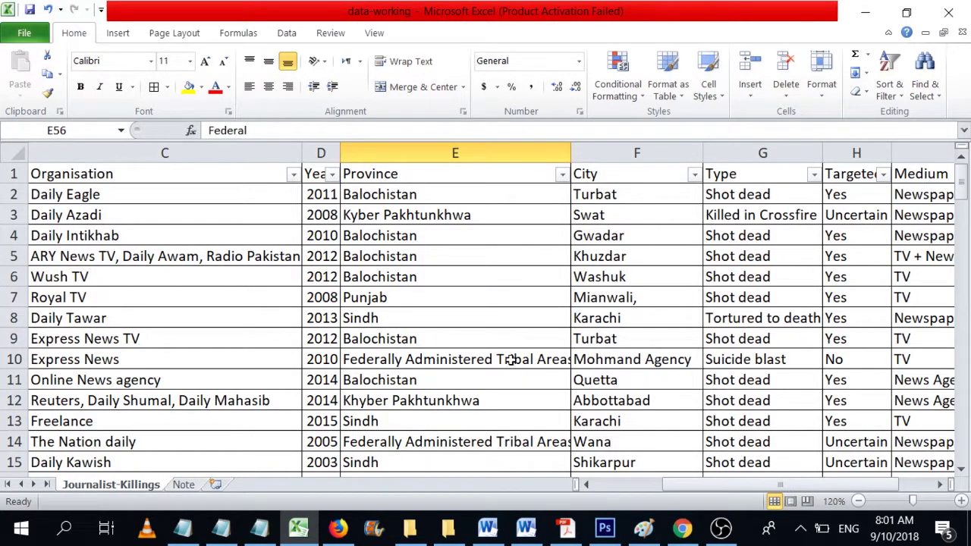
pyautogui.click(510, 357)
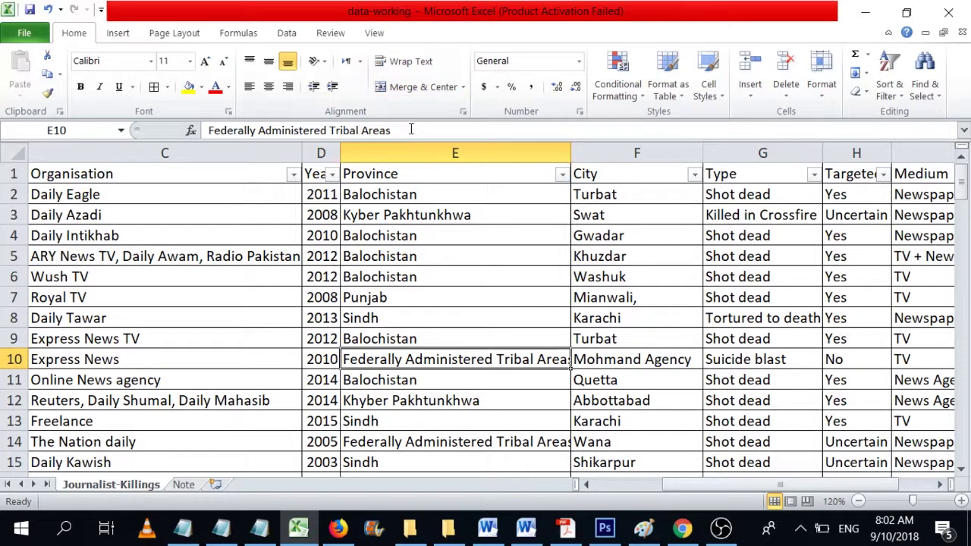
pyautogui.moveTo(407, 130); pyautogui.dragTo(199, 131)
pyautogui.hotkey('ctrl', 'c')
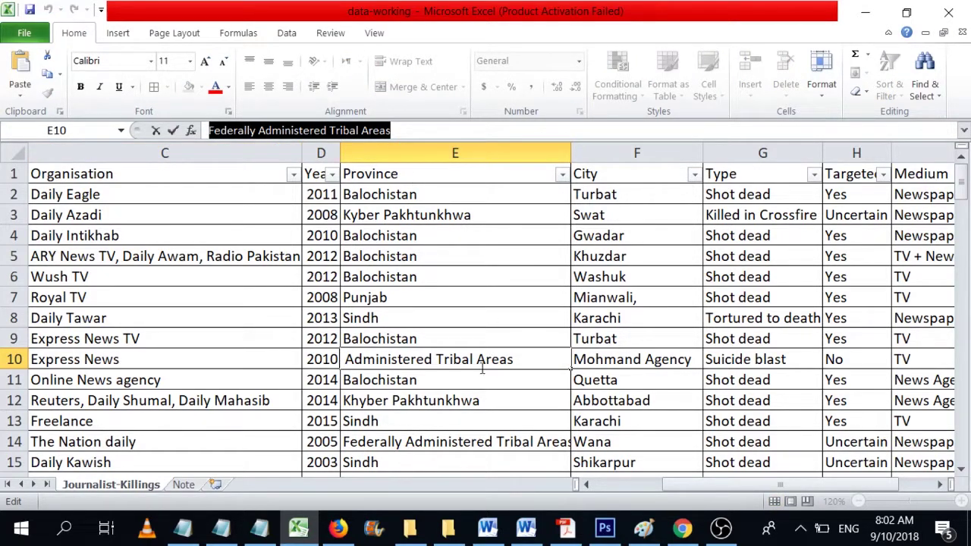
pyautogui.click(423, 194)
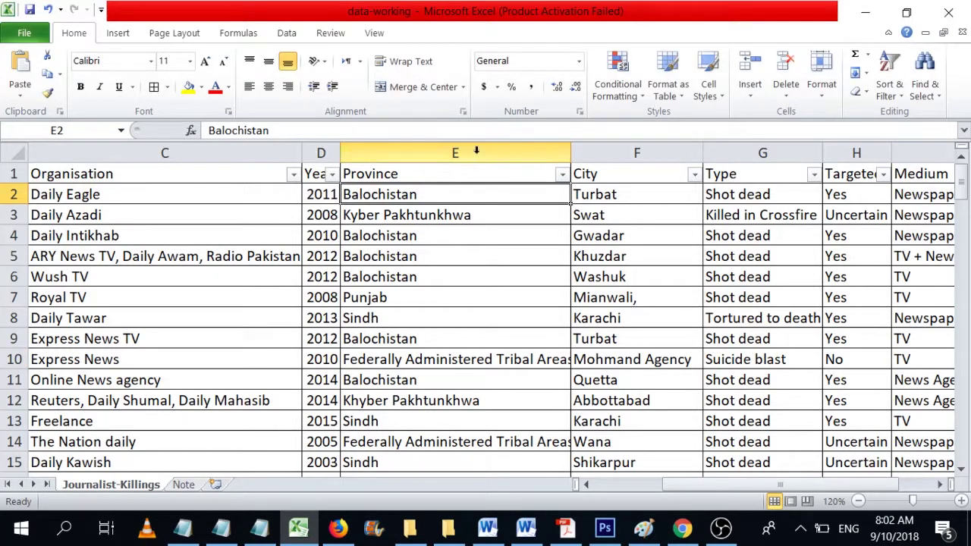
# - Replace every FATA entry in the Province column with Federally Administered Tribal Areas, using Find and Replace
pyautogui.click(466, 152)
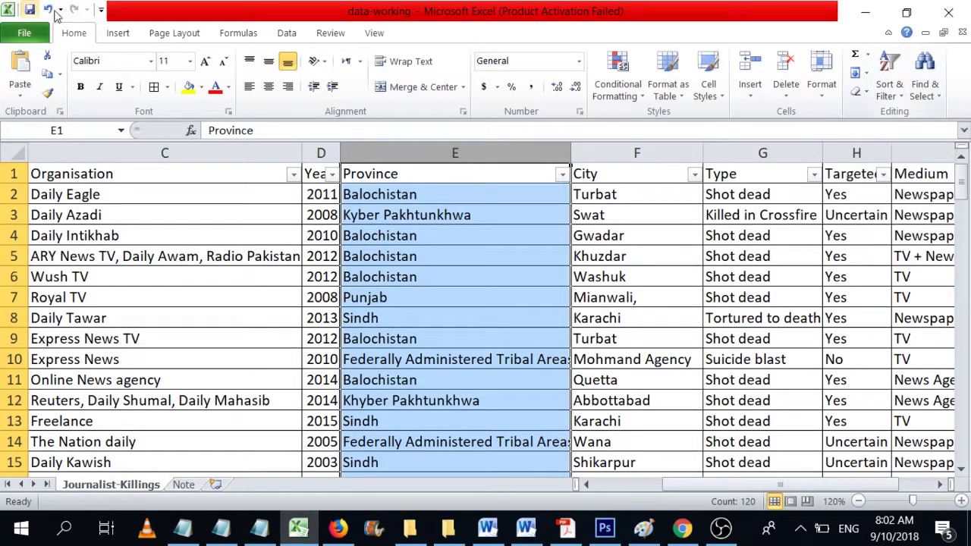
pyautogui.click(927, 91)
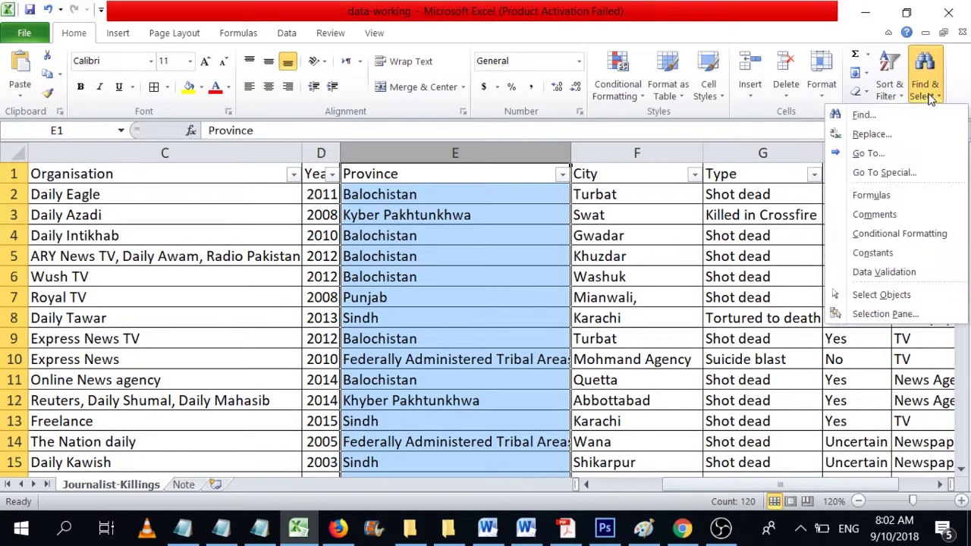
pyautogui.click(907, 134)
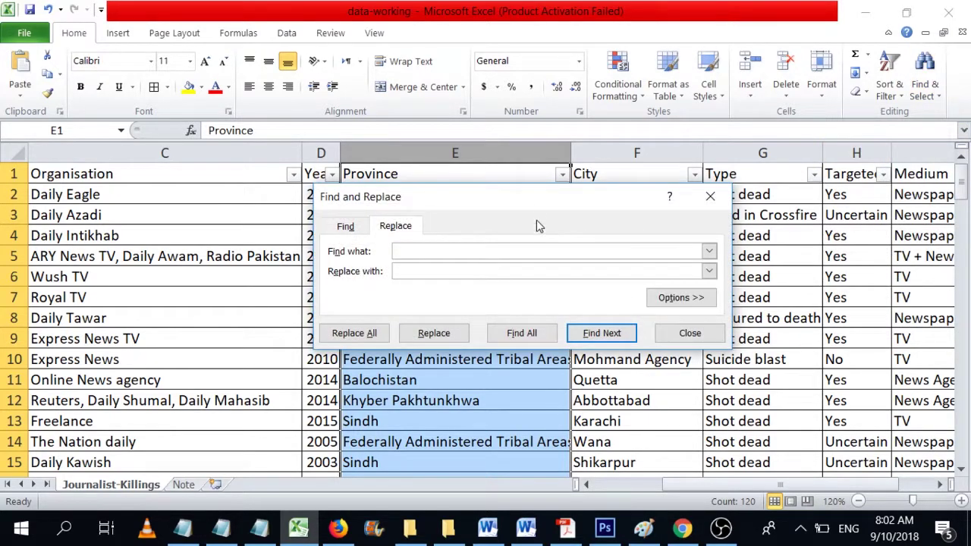
pyautogui.moveTo(544, 206); pyautogui.dragTo(745, 83)
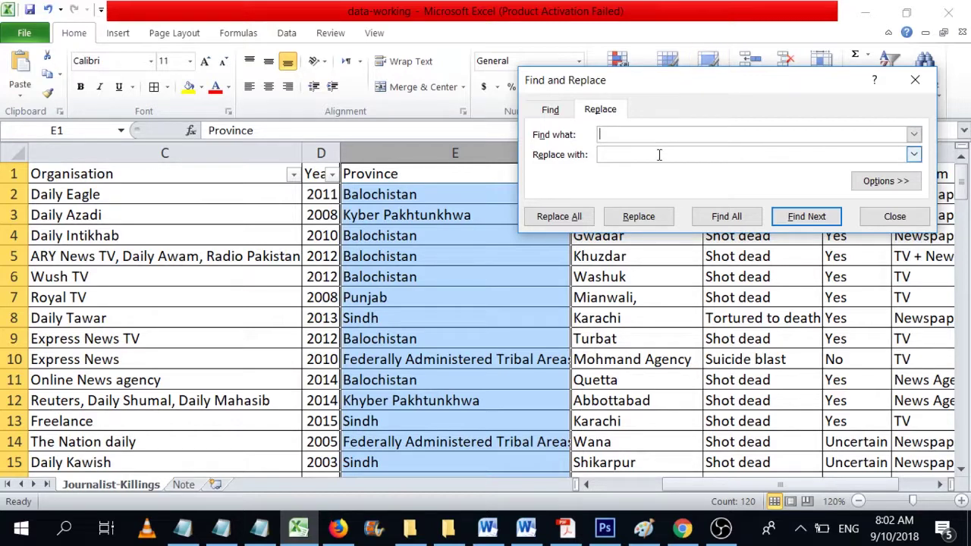
pyautogui.write('FATA')
pyautogui.click(658, 154)
pyautogui.hotkey('ctrl', 'v')
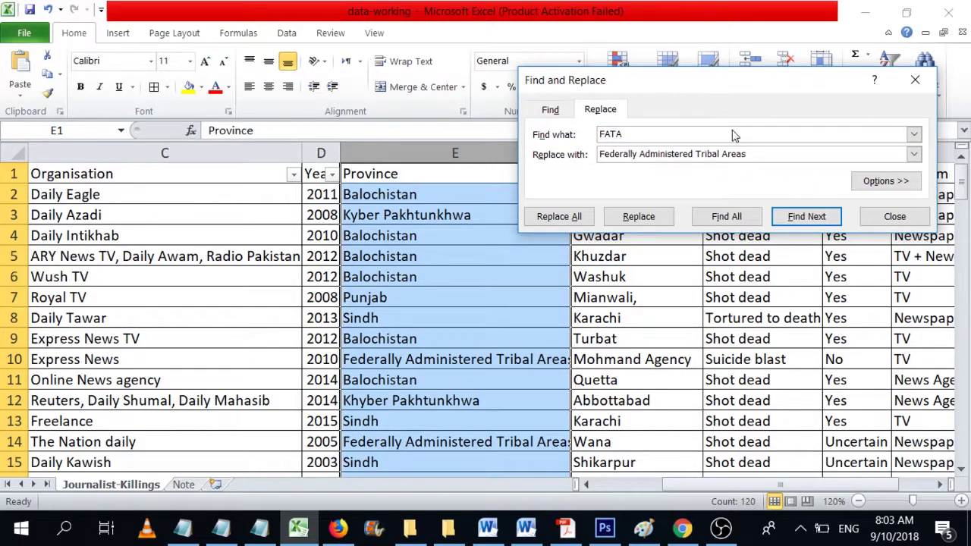
pyautogui.click(573, 216)
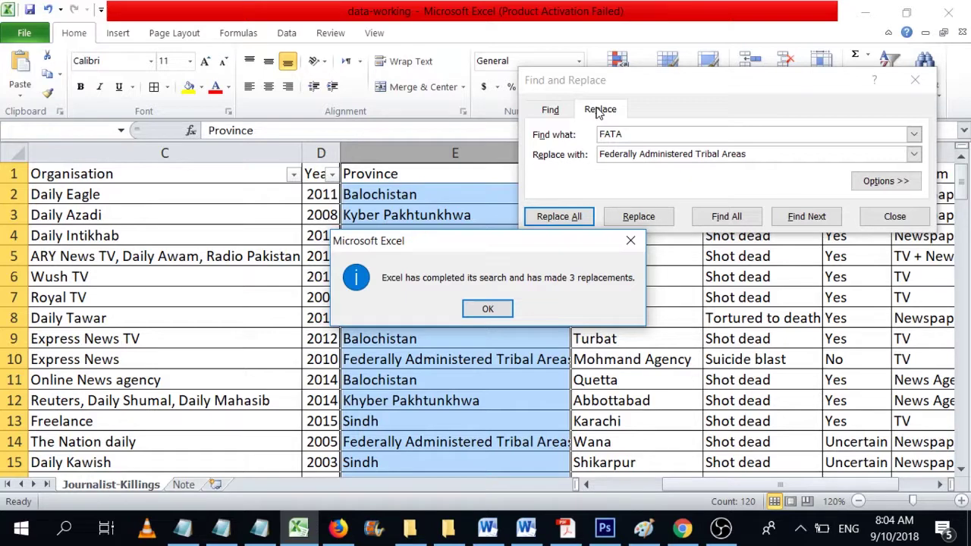
pyautogui.click(490, 310)
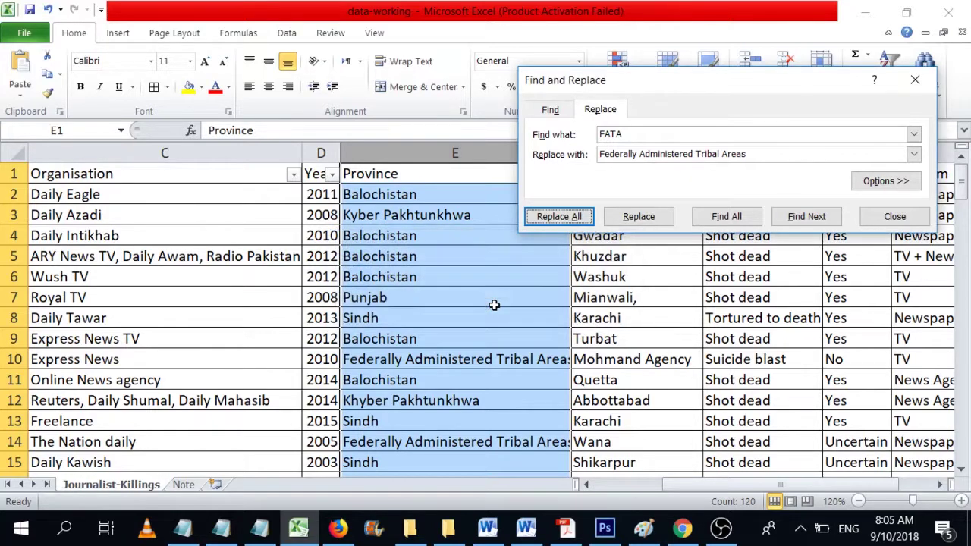
pyautogui.click(895, 217)
# - Filter the Province column to show only the Federal and ICT records
pyautogui.click(563, 176)
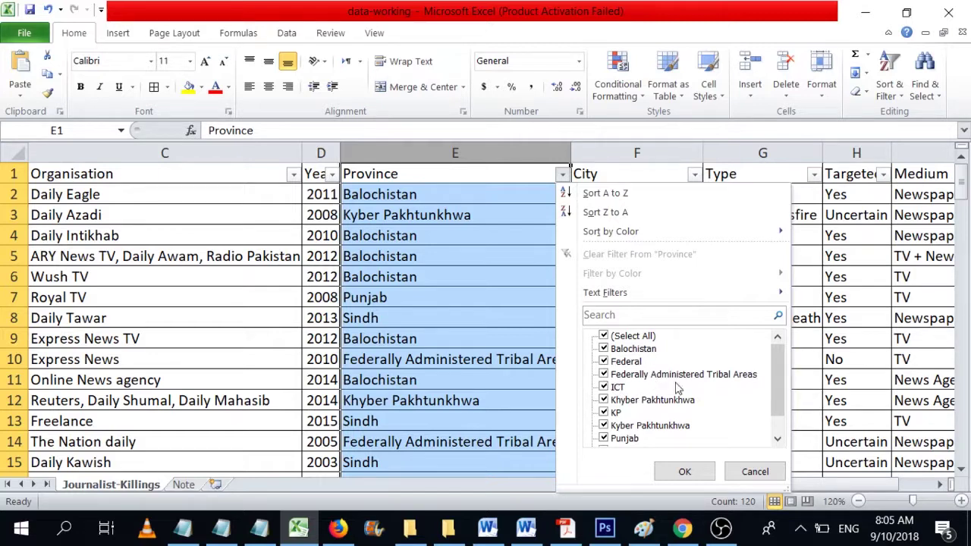
pyautogui.click(607, 337)
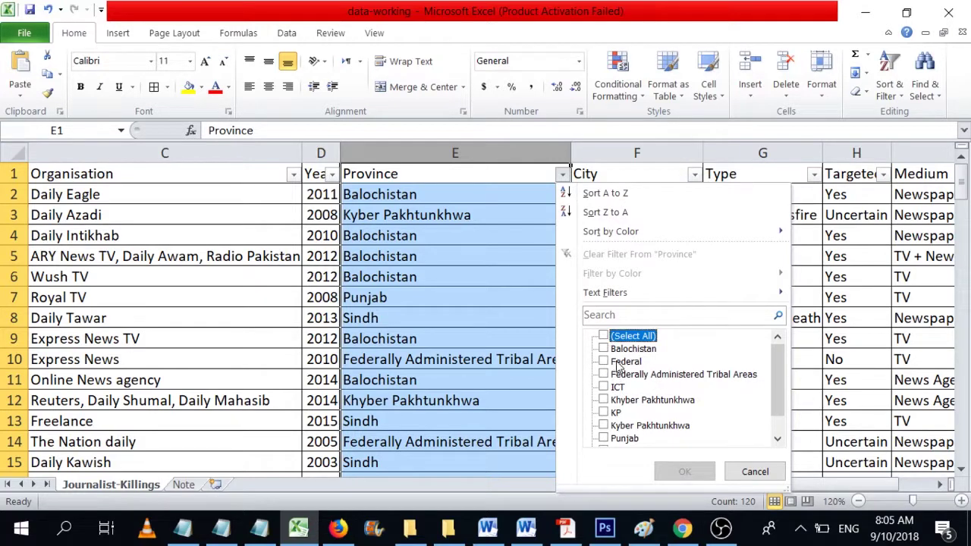
pyautogui.click(617, 362)
pyautogui.click(618, 387)
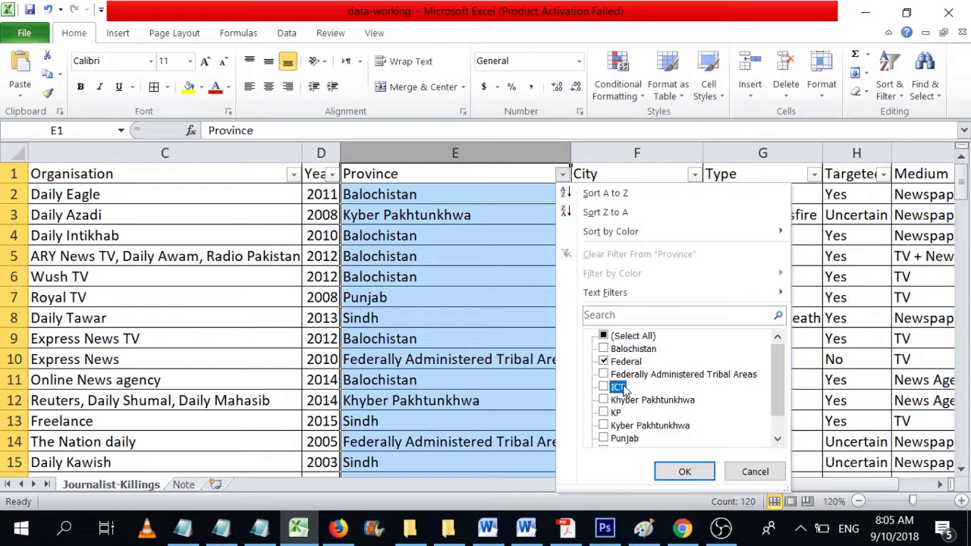
pyautogui.click(687, 473)
# - Check the filtered Province cells and change the Federal entry in E56 to ICT
pyautogui.click(412, 237)
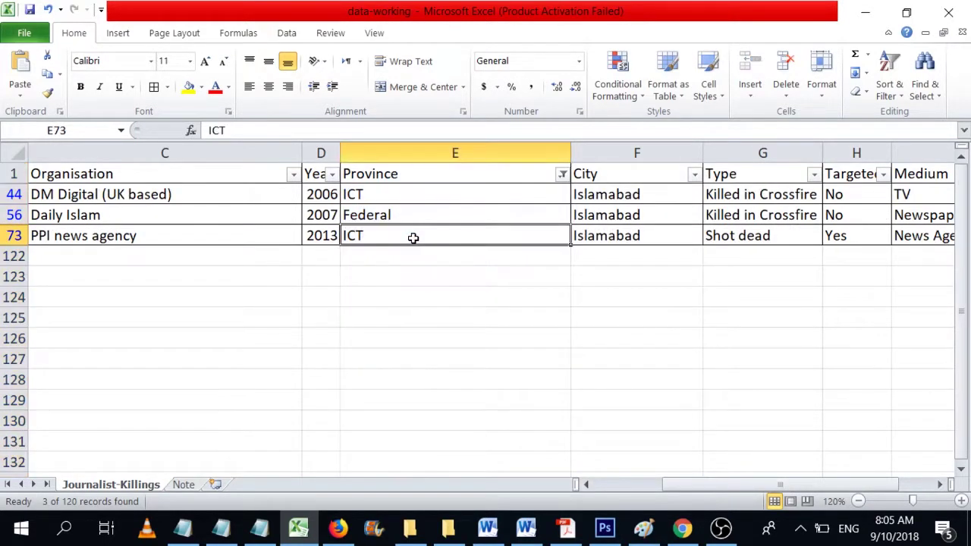
pyautogui.click(376, 197)
pyautogui.click(385, 237)
pyautogui.click(399, 215)
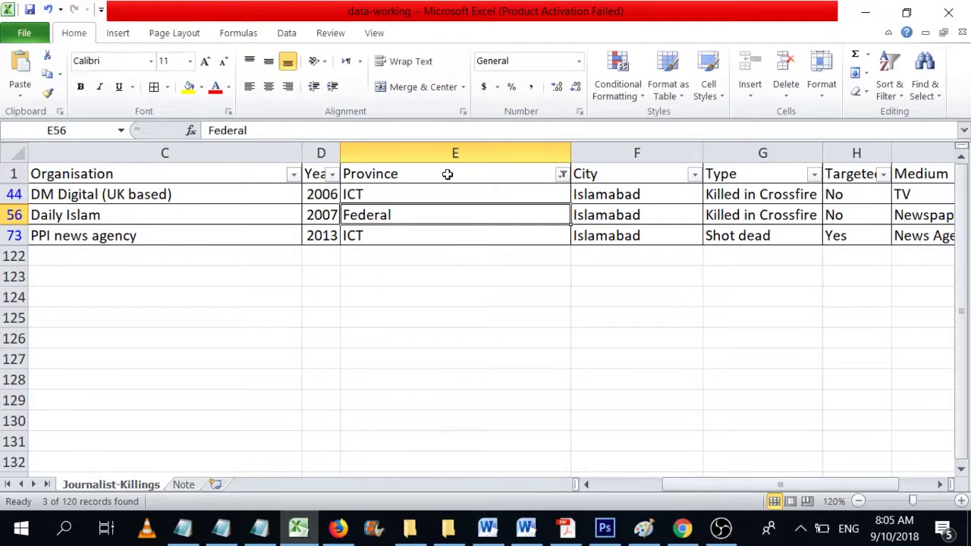
pyautogui.doubleClick(415, 216)
pyautogui.moveTo(416, 216); pyautogui.dragTo(322, 225)
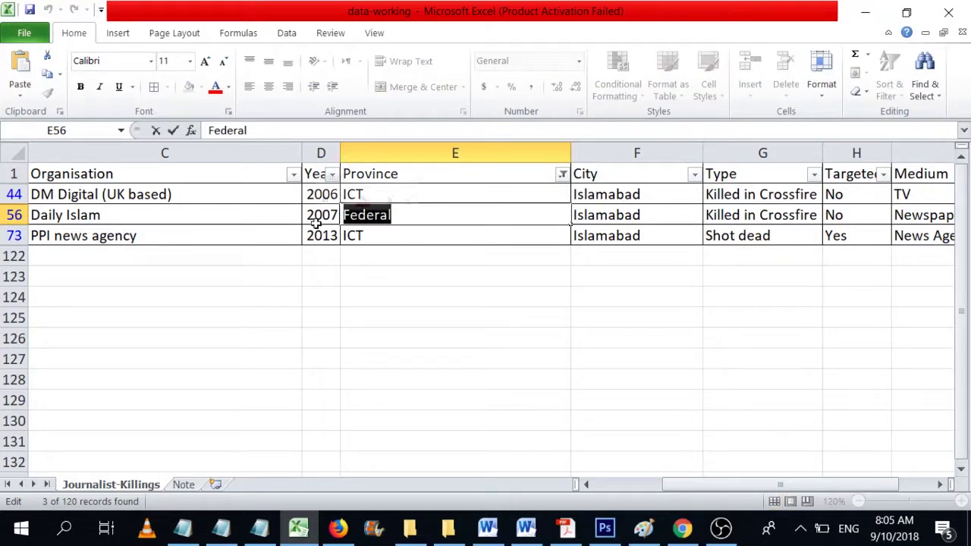
pyautogui.write('ICT')
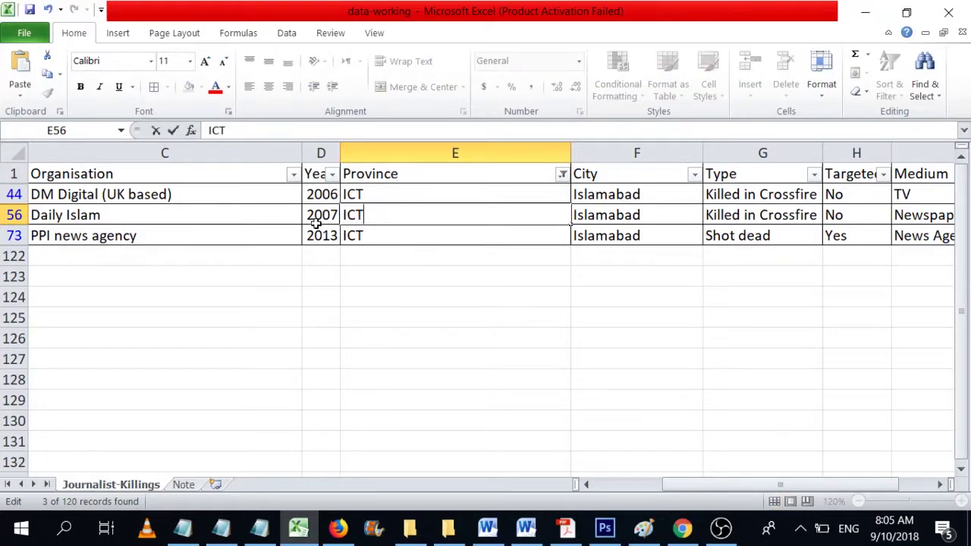
pyautogui.press('Return')
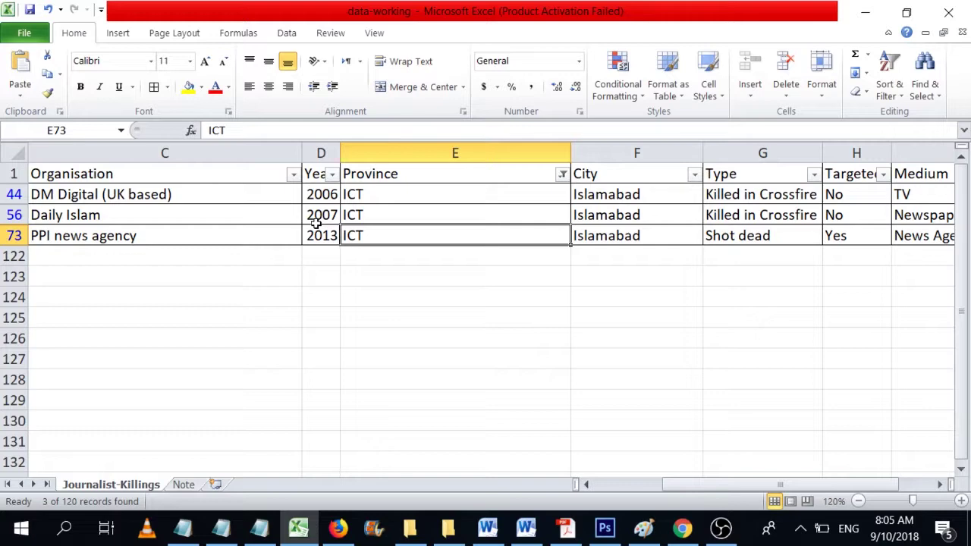
# - Switch the Province filter to show only Khyber Pakhtunkhwa, KP and Kyber Pakhtunkhwa
pyautogui.click(563, 175)
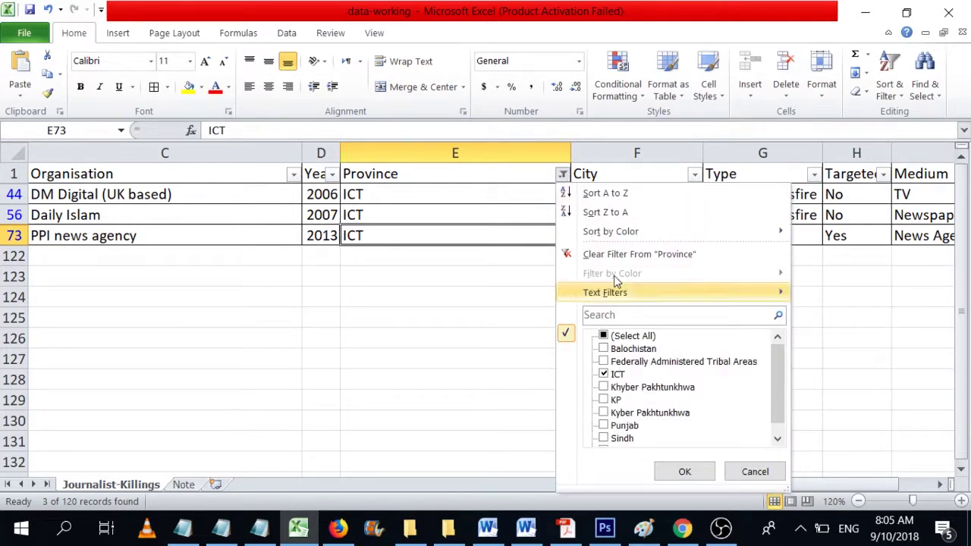
pyautogui.click(624, 255)
pyautogui.click(563, 174)
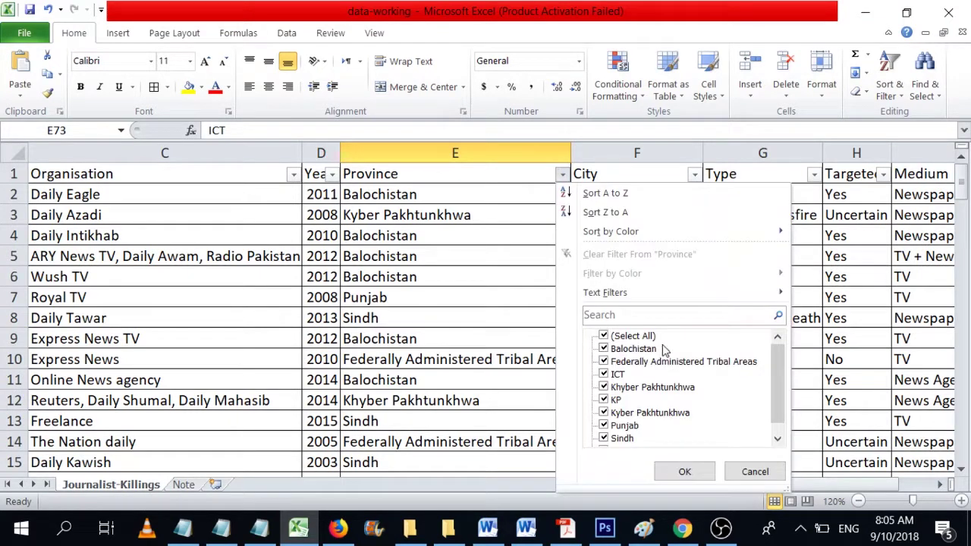
pyautogui.moveTo(772, 360); pyautogui.dragTo(786, 391)
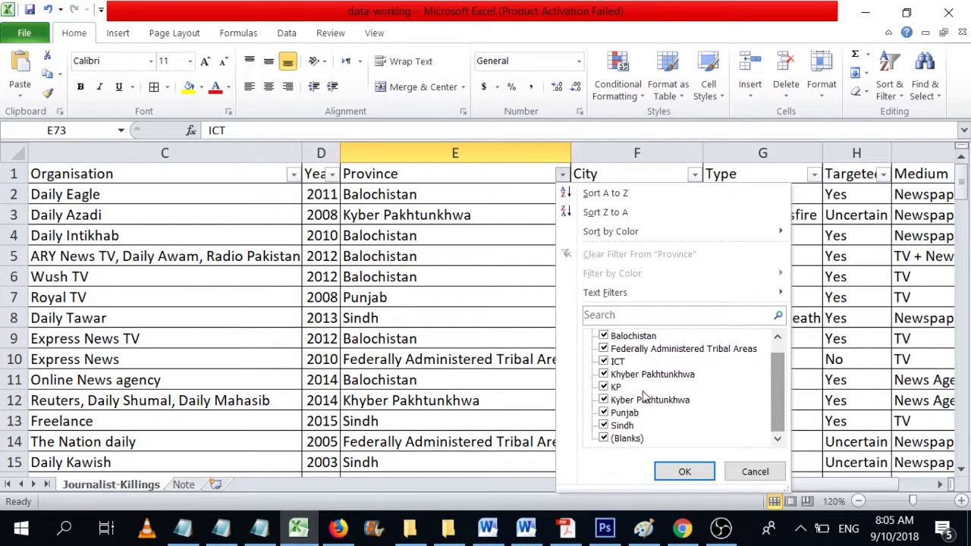
pyautogui.moveTo(782, 377); pyautogui.dragTo(784, 364)
pyautogui.click(604, 335)
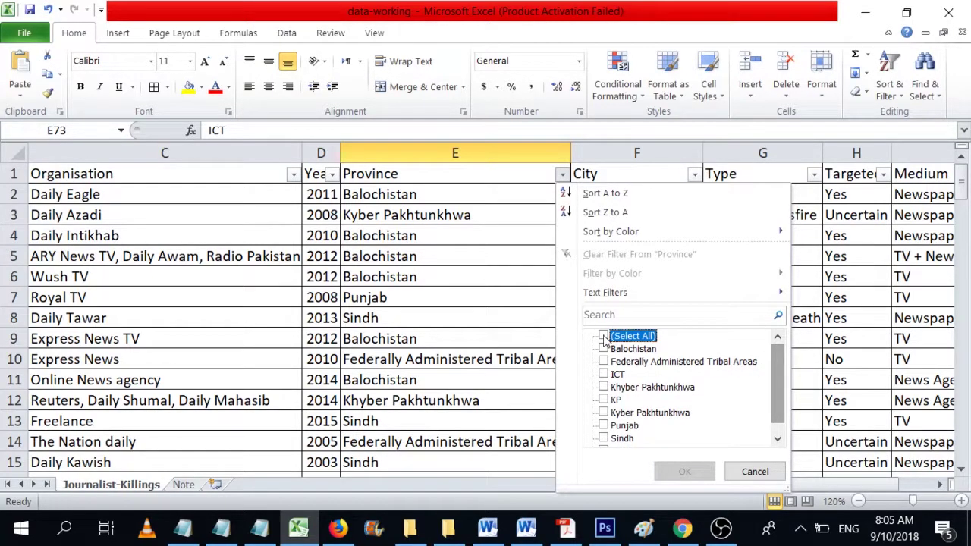
pyautogui.moveTo(786, 363); pyautogui.dragTo(774, 367)
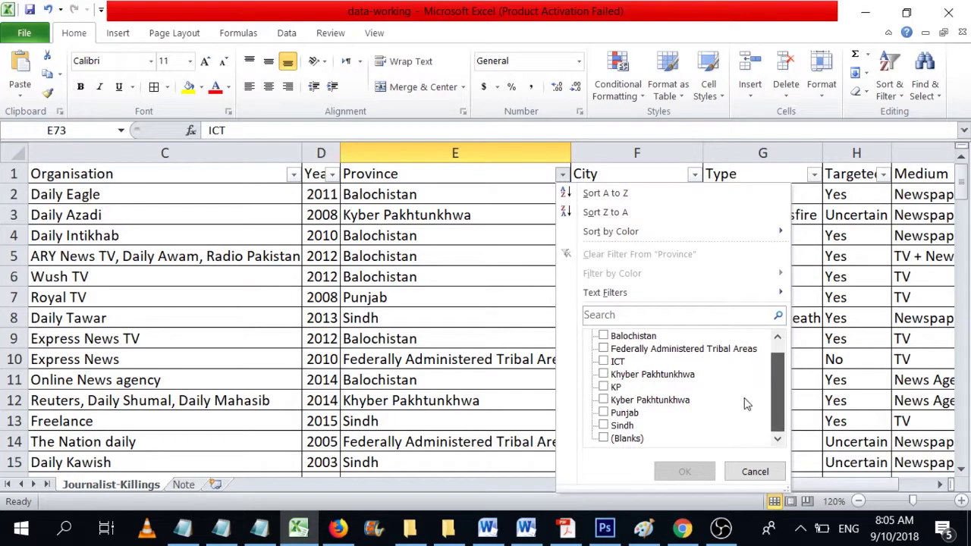
pyautogui.click(602, 377)
pyautogui.click(604, 387)
pyautogui.click(604, 400)
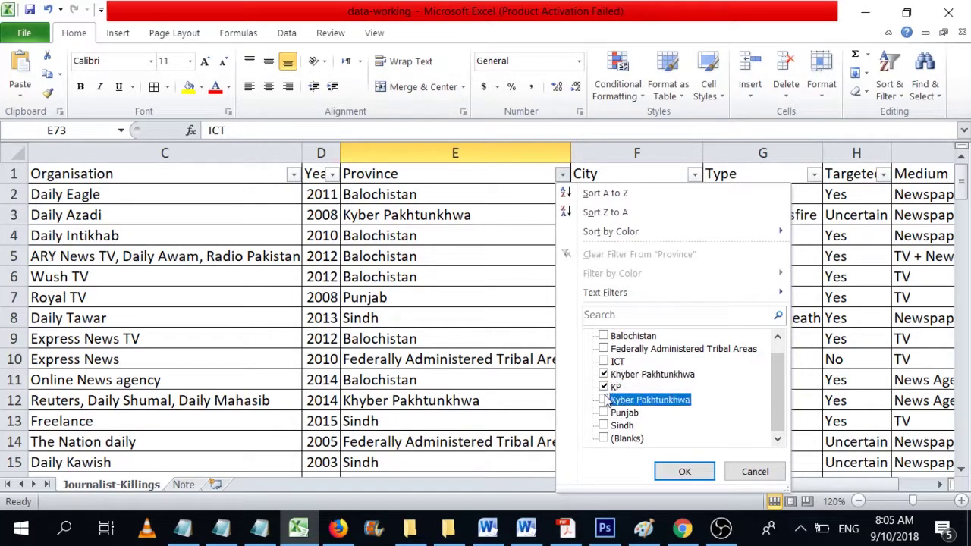
pyautogui.click(686, 472)
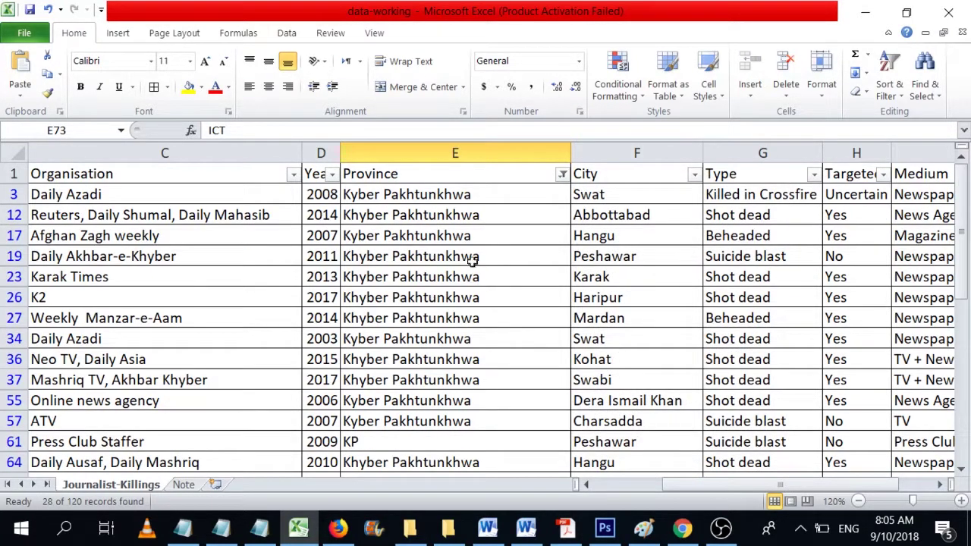
# - Compare the Khyber Pakhtunkhwa spelling variants in the filtered records and clear the Province filter
pyautogui.click(470, 199)
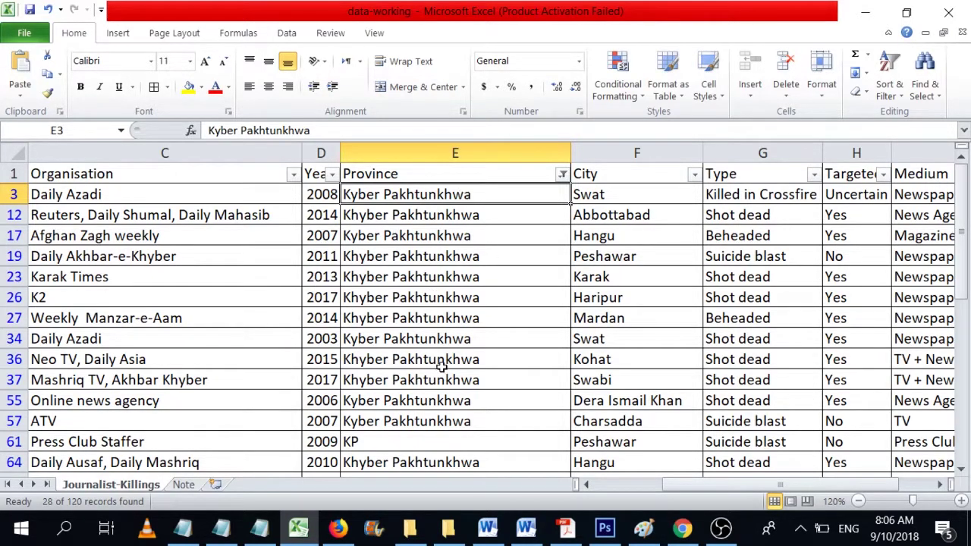
pyautogui.scroll(-5, 442, 368)
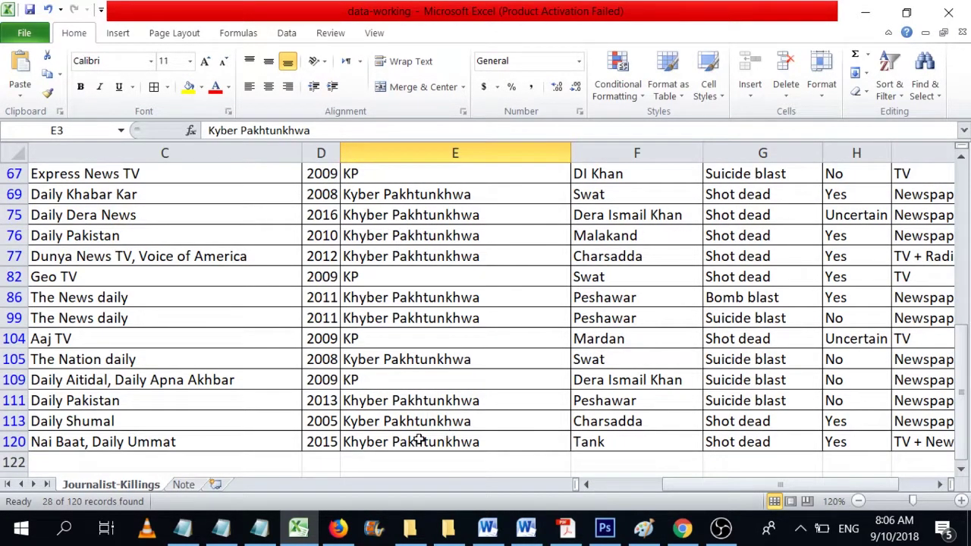
pyautogui.click(414, 446)
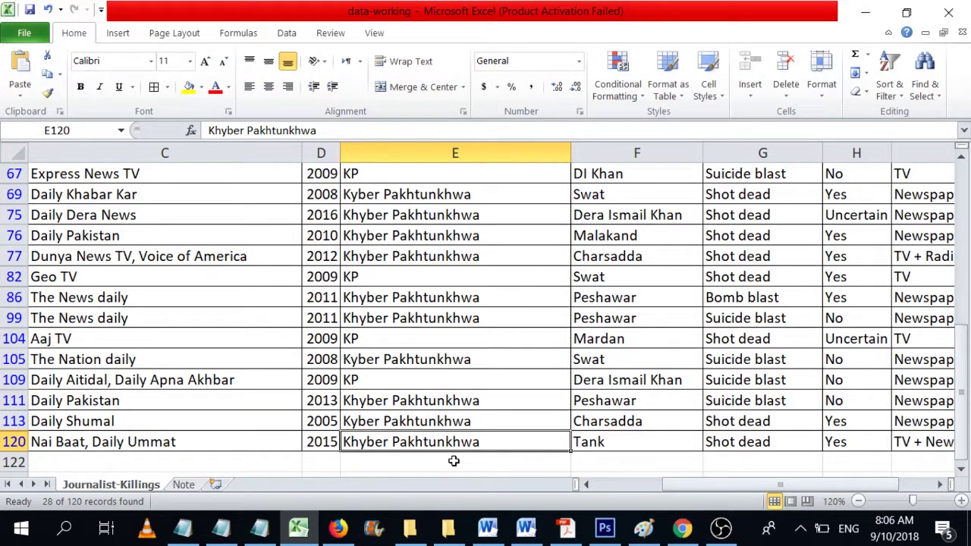
pyautogui.click(398, 382)
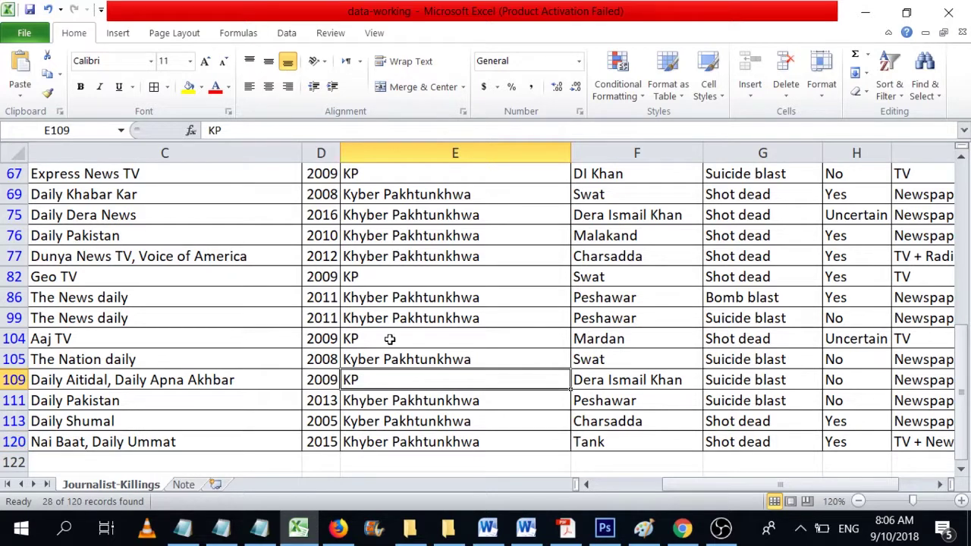
pyautogui.click(411, 421)
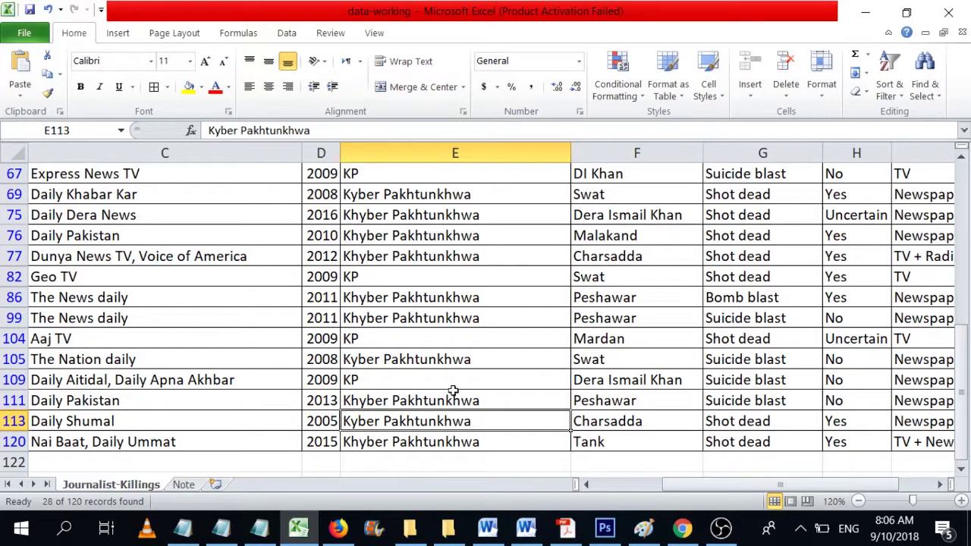
pyautogui.scroll(5, 448, 308)
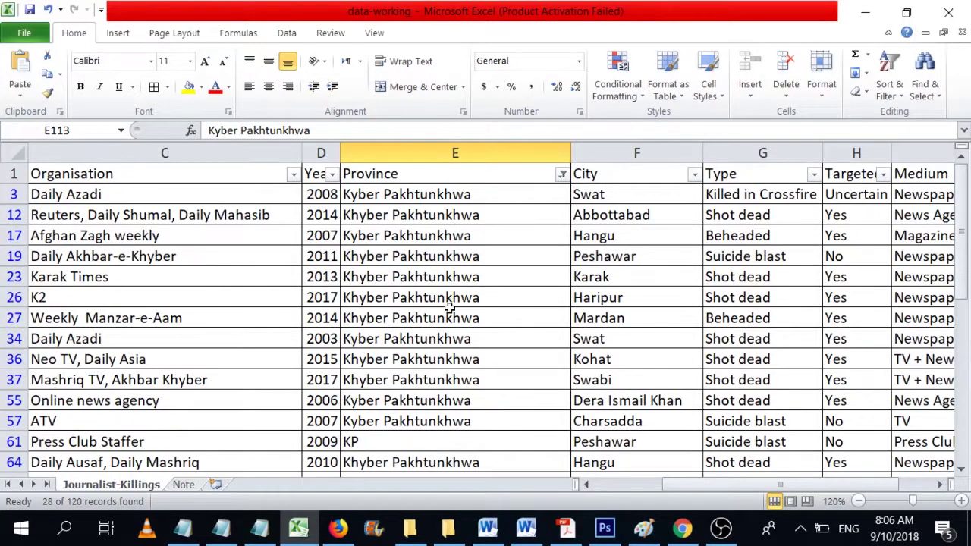
pyautogui.click(563, 174)
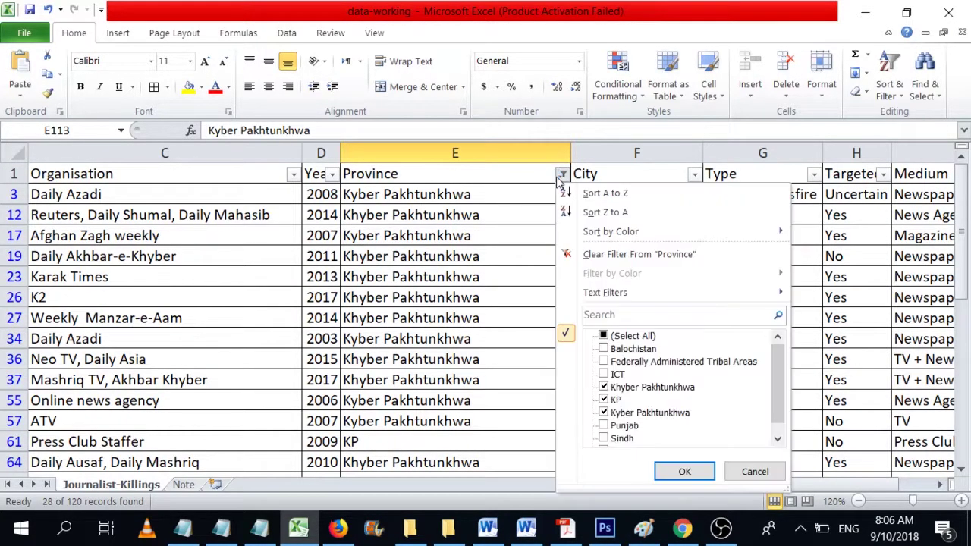
pyautogui.click(590, 256)
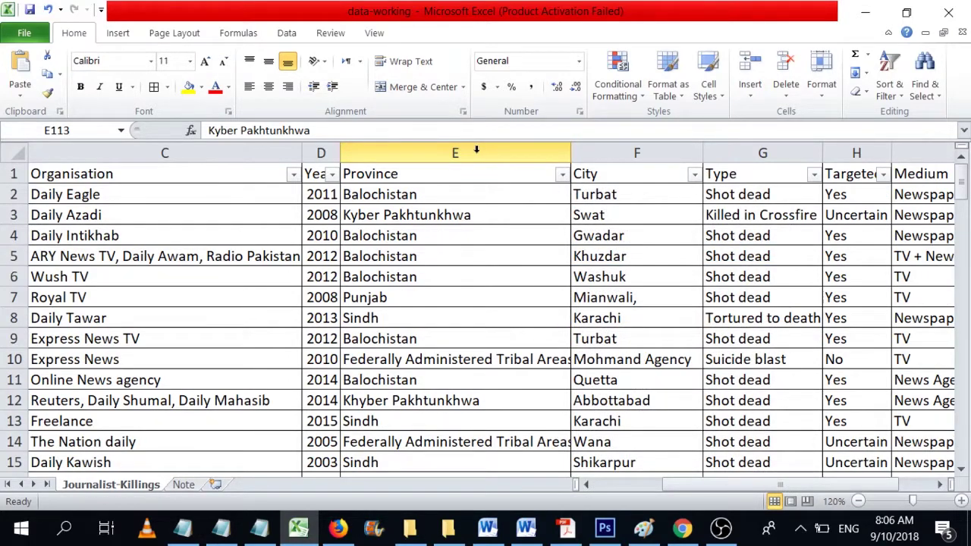
pyautogui.click(476, 151)
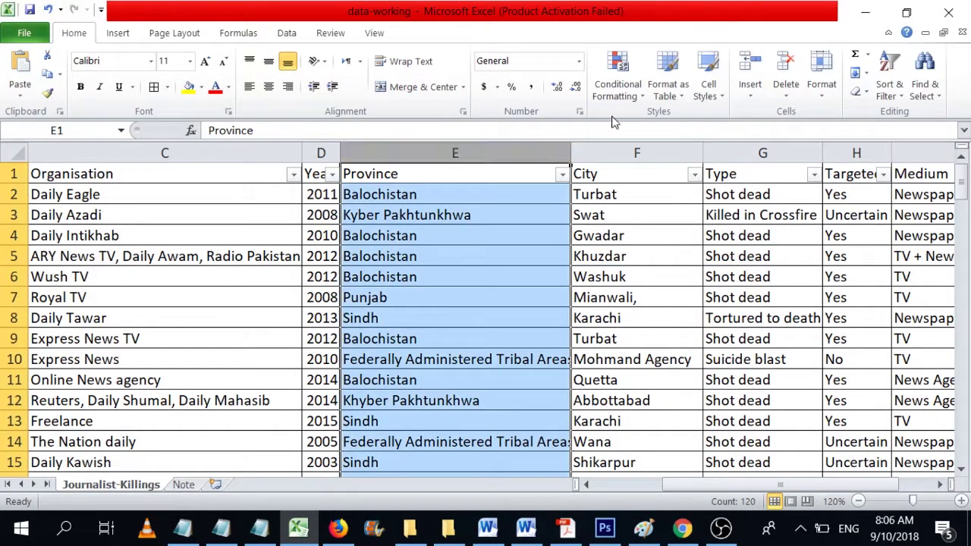
pyautogui.click(927, 95)
pyautogui.click(872, 134)
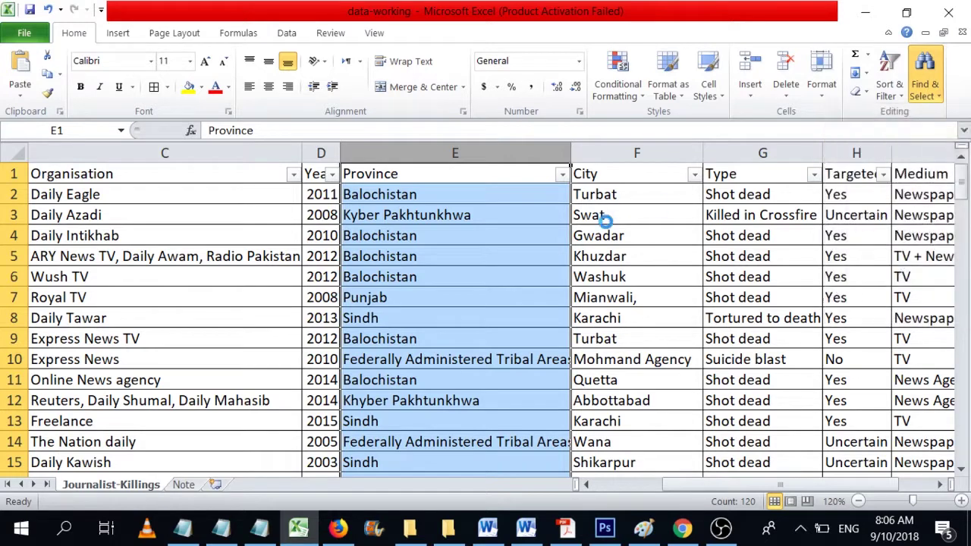
pyautogui.moveTo(629, 134); pyautogui.dragTo(585, 136)
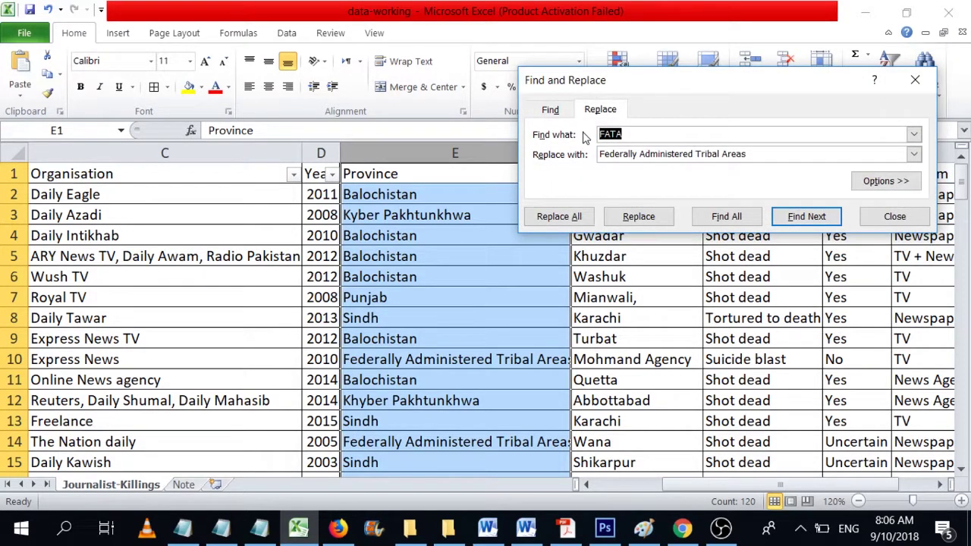
pyautogui.write('Kyber')
pyautogui.press('BackSpace')
pyautogui.write('r')
pyautogui.press('Tab')
pyautogui.write('Khy')
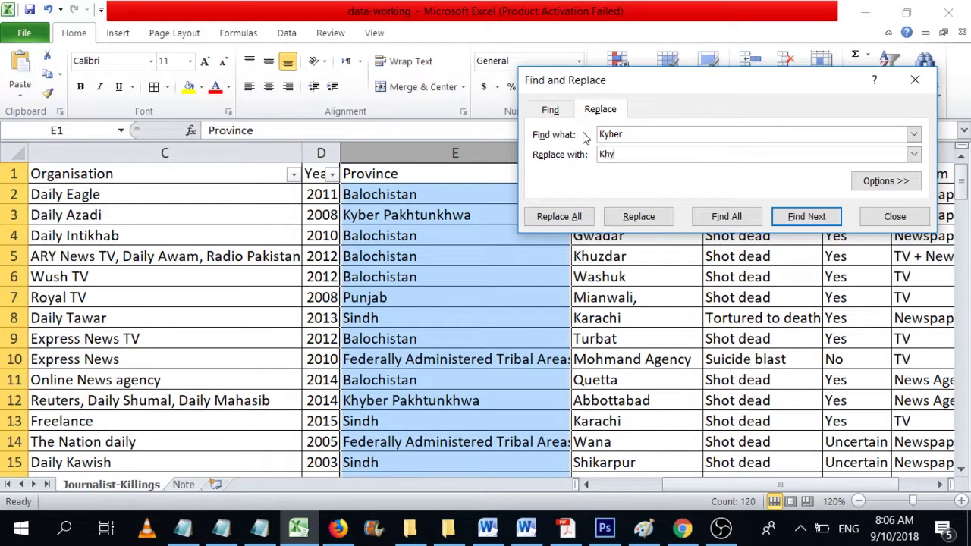
pyautogui.write('ber')
pyautogui.press('BackSpace')
pyautogui.press('BackSpace')
pyautogui.press('BackSpace')
pyautogui.write('ber')
pyautogui.click(889, 217)
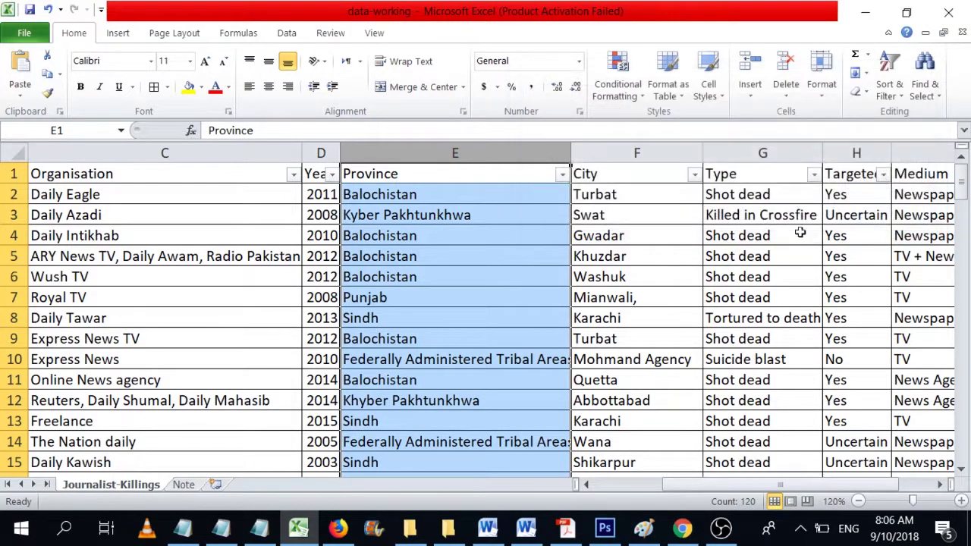
# - Filter the Province column to show only the records spelled Kyber Pakhtunkhwa
pyautogui.click(561, 174)
pyautogui.click(605, 335)
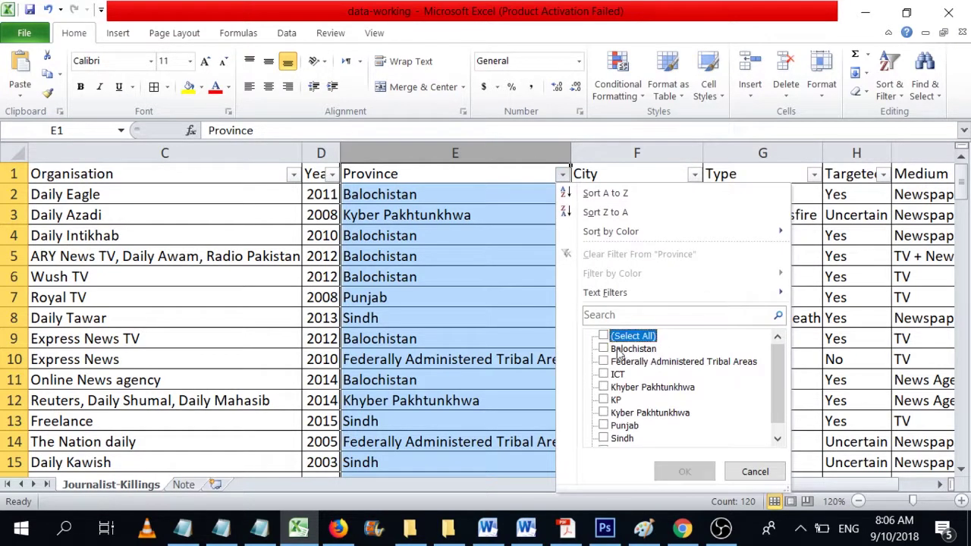
pyautogui.scroll(-1, 777, 389)
pyautogui.click(667, 400)
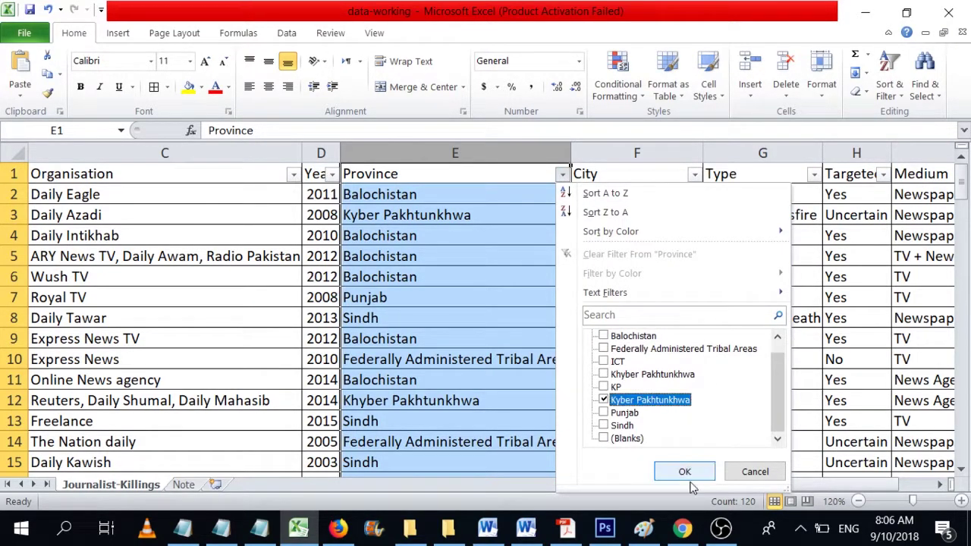
pyautogui.click(685, 471)
pyautogui.click(487, 195)
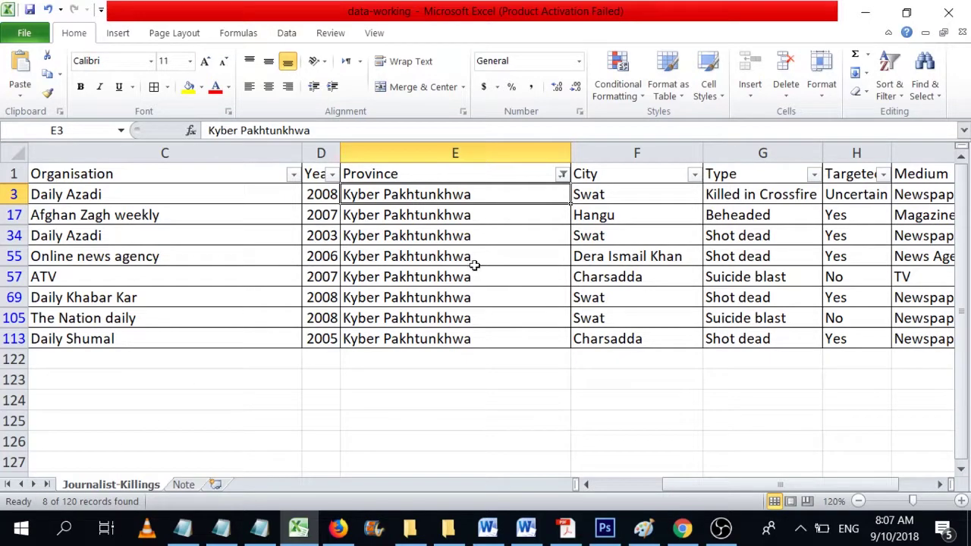
# - Clear the Province filter and replace every Kyber with Khyber in the Province column
pyautogui.click(562, 174)
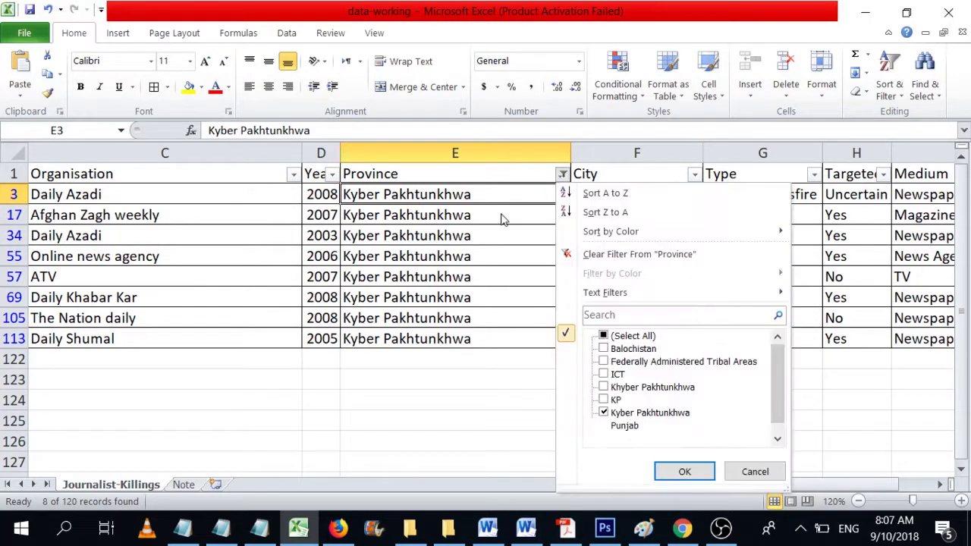
pyautogui.click(632, 258)
pyautogui.click(491, 145)
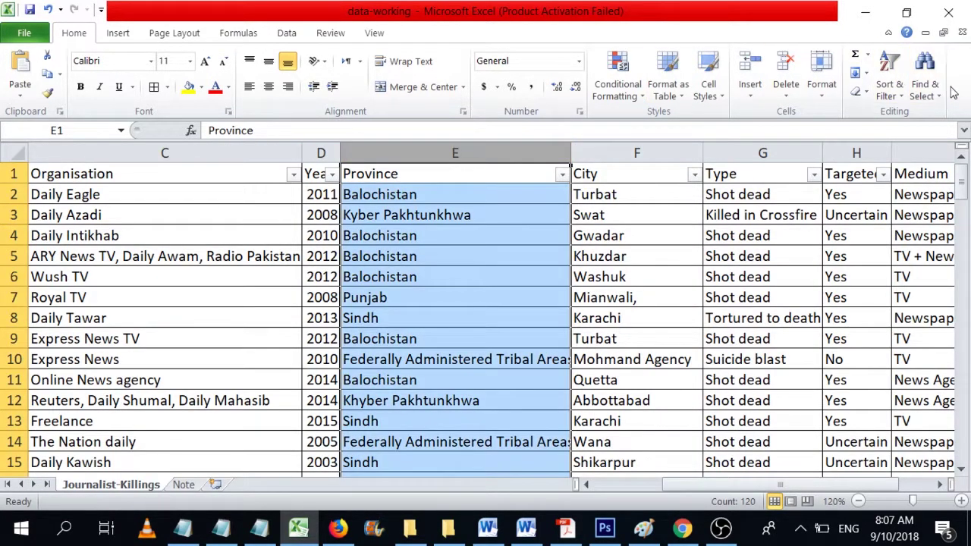
pyautogui.click(927, 90)
pyautogui.click(871, 134)
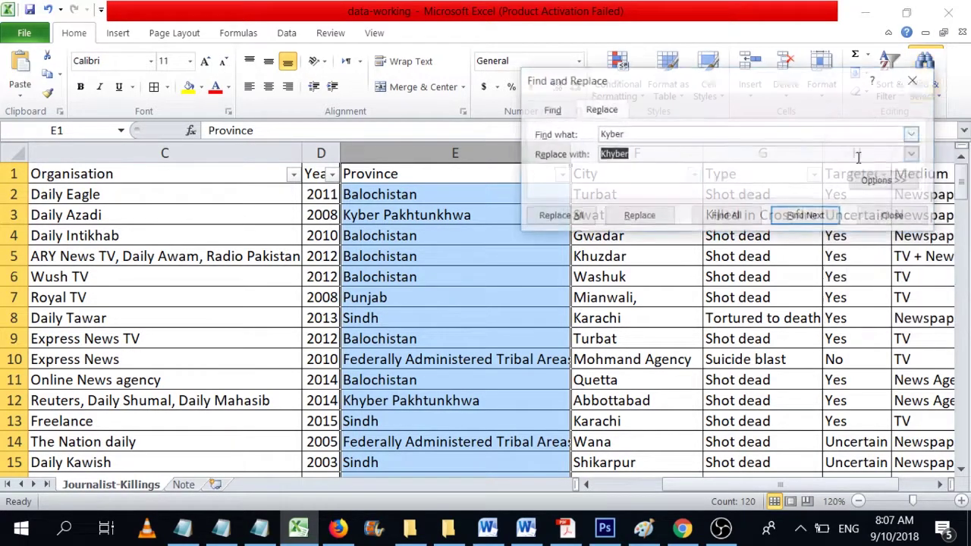
pyautogui.click(647, 135)
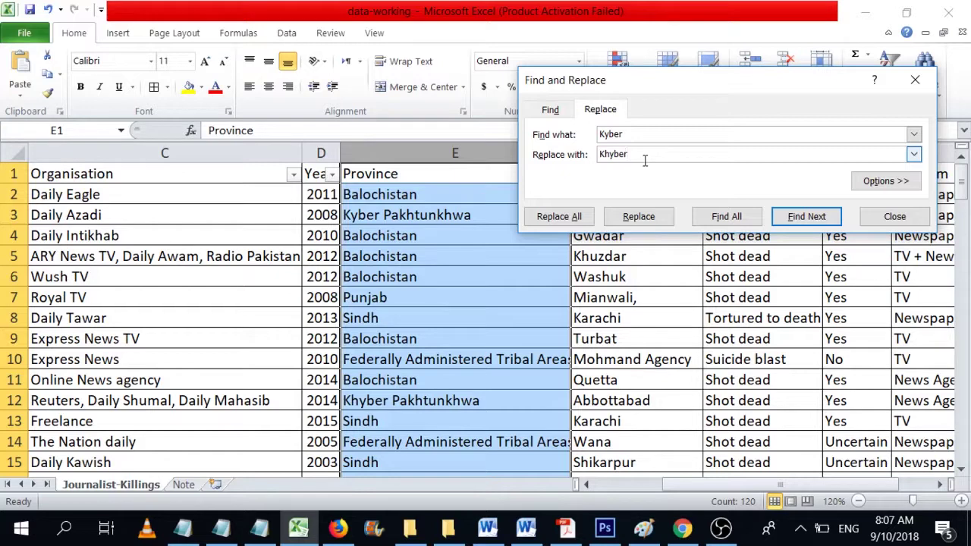
pyautogui.click(568, 219)
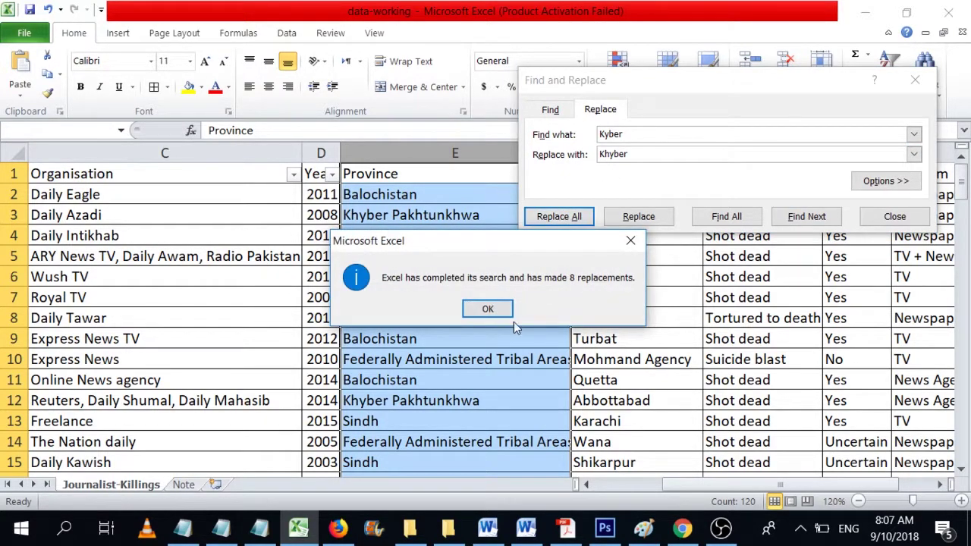
pyautogui.click(493, 310)
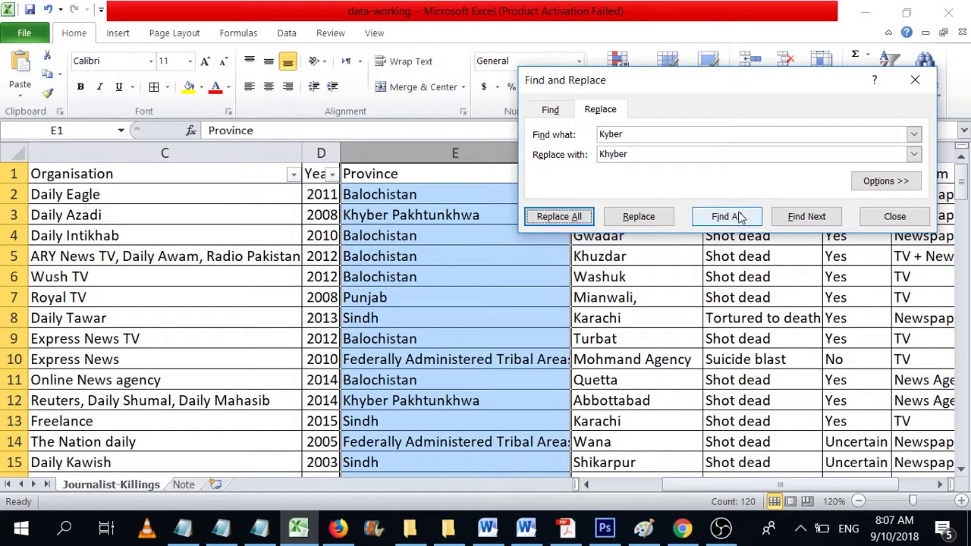
pyautogui.click(880, 217)
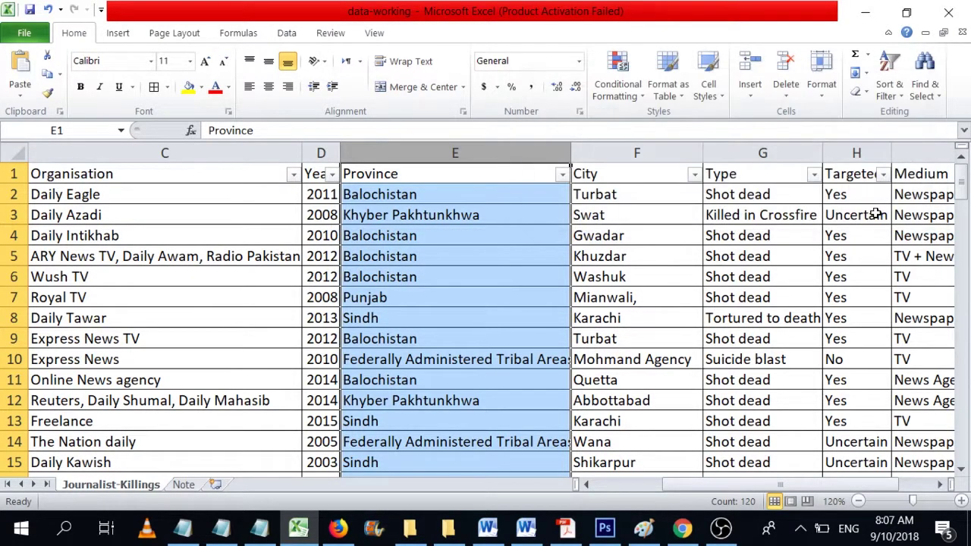
# - Filter the Province column to show only the KP records
pyautogui.click(501, 174)
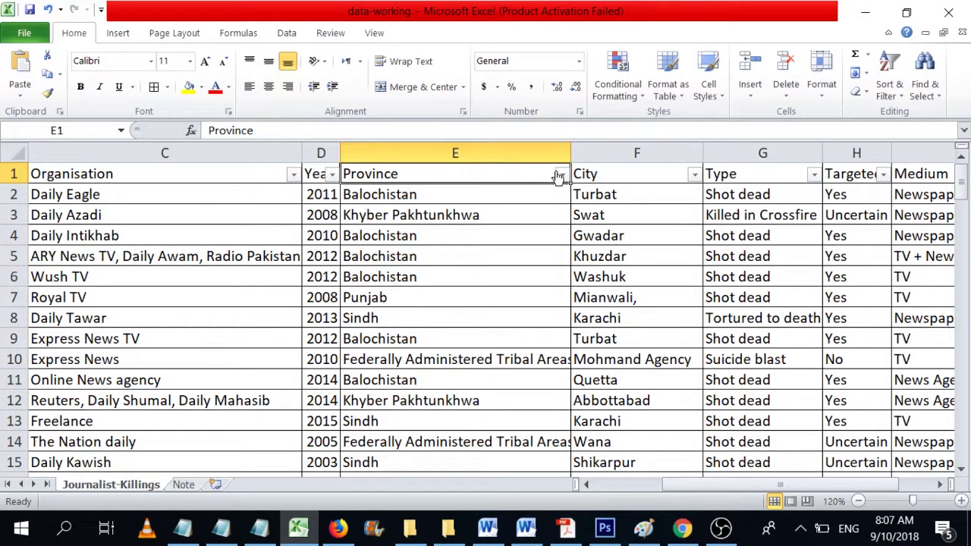
pyautogui.click(562, 173)
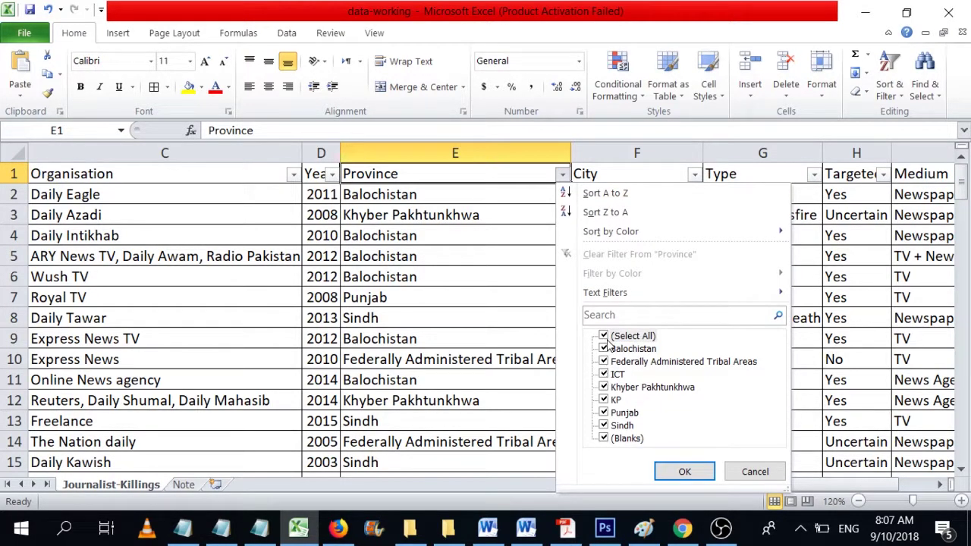
pyautogui.click(604, 336)
pyautogui.click(605, 403)
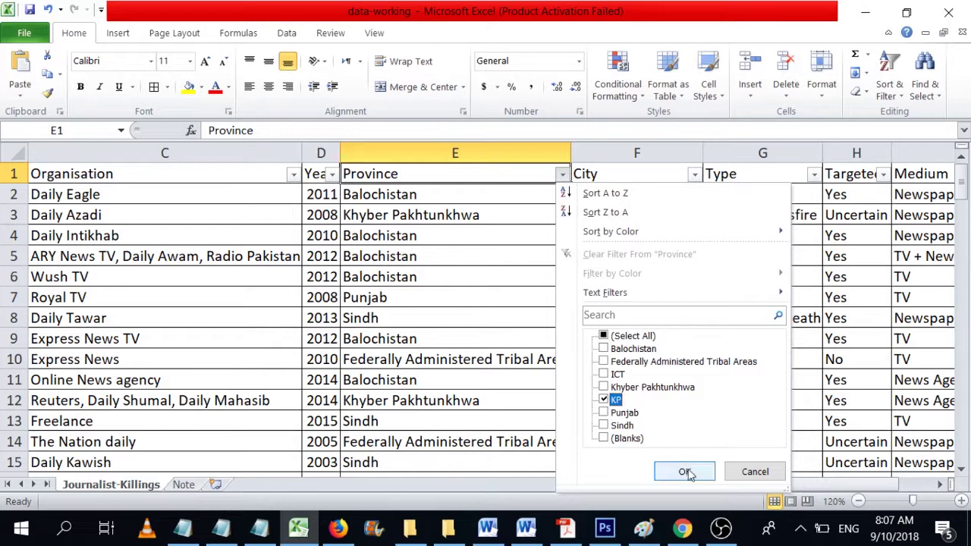
pyautogui.click(685, 471)
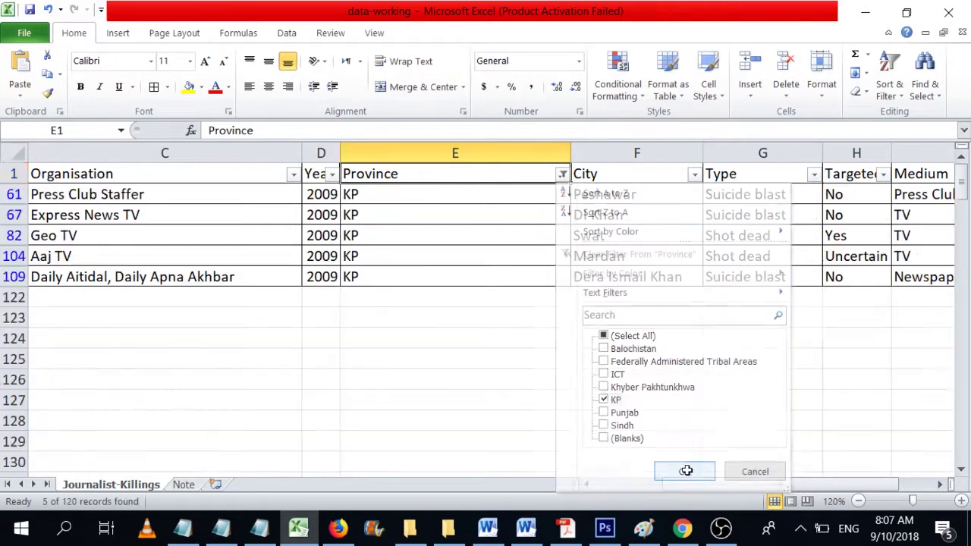
# - Change the Province entry in E61 to Khyber Pakhtunkhwa
pyautogui.click(424, 191)
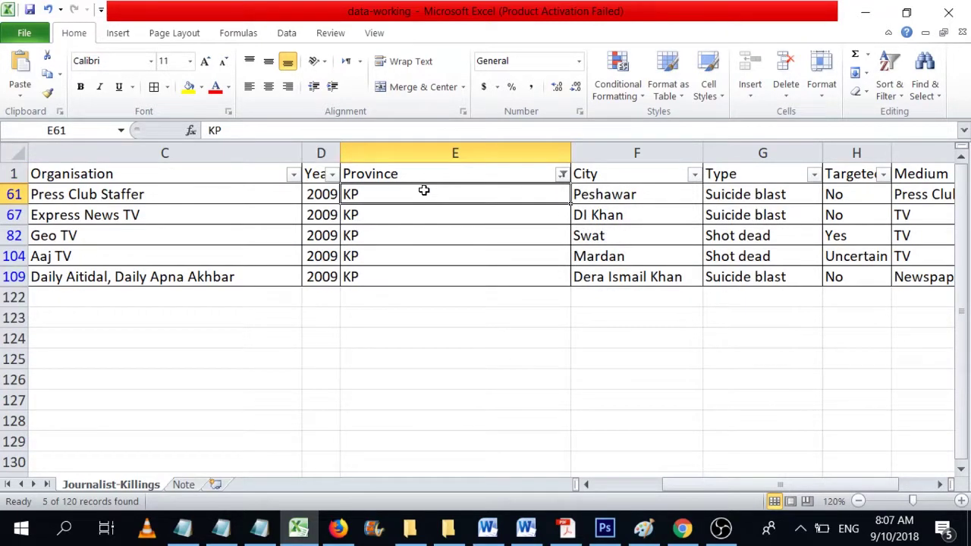
pyautogui.write('Khyver')
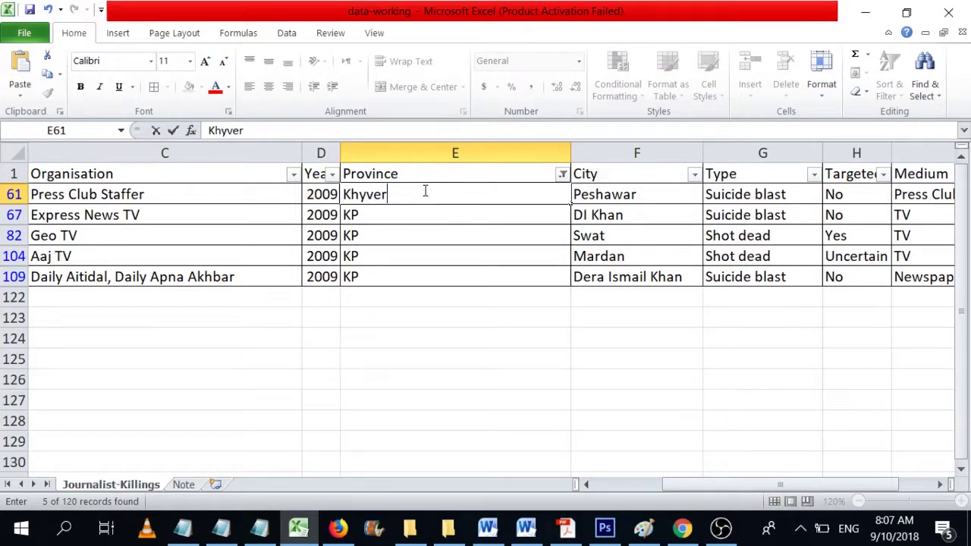
pyautogui.press('BackSpace')
pyautogui.press('BackSpace')
pyautogui.press('BackSpace')
pyautogui.write('ber')
pyautogui.press('Return')
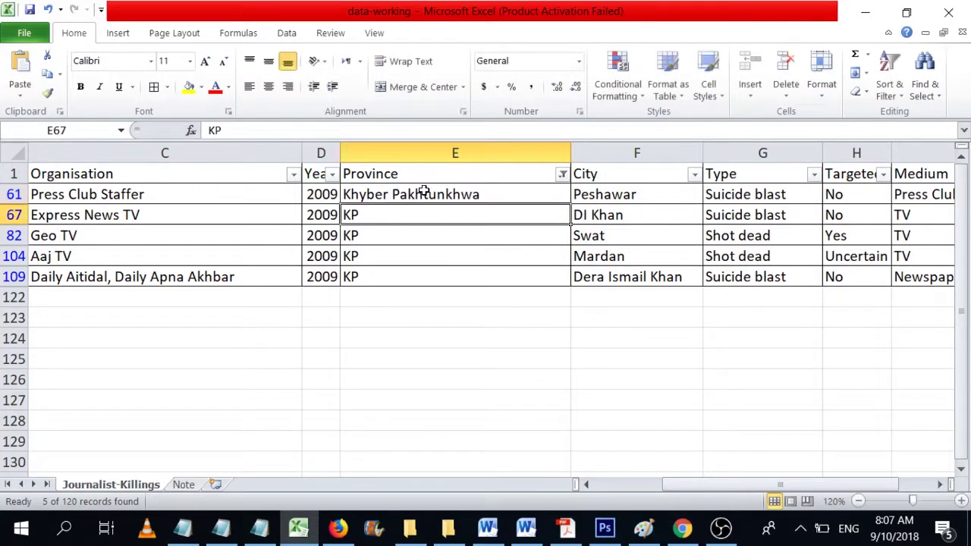
# - Change the remaining KP entries in E67, E82, E104 and E109 to Khyber Pakhtunkhwa
pyautogui.write('Khy')
pyautogui.press('Return')
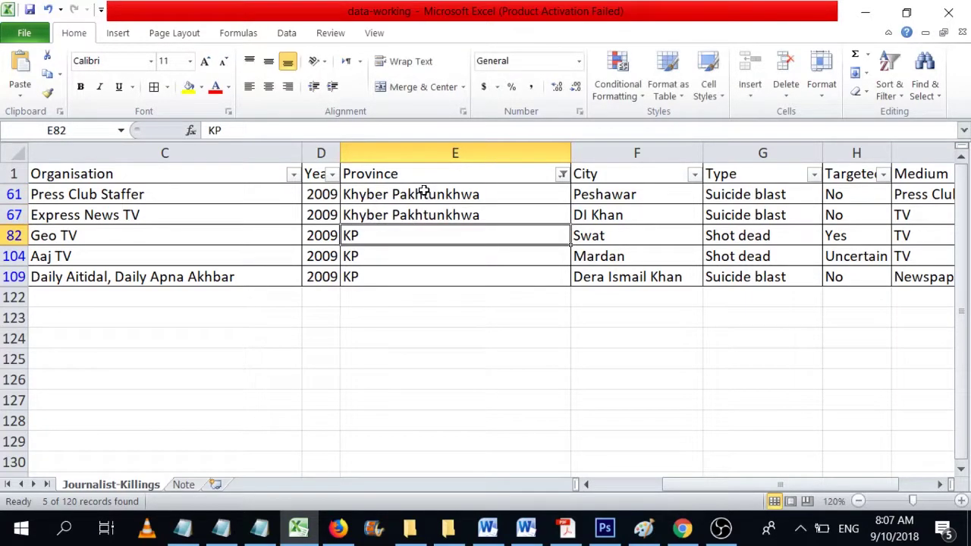
pyautogui.write('Khy')
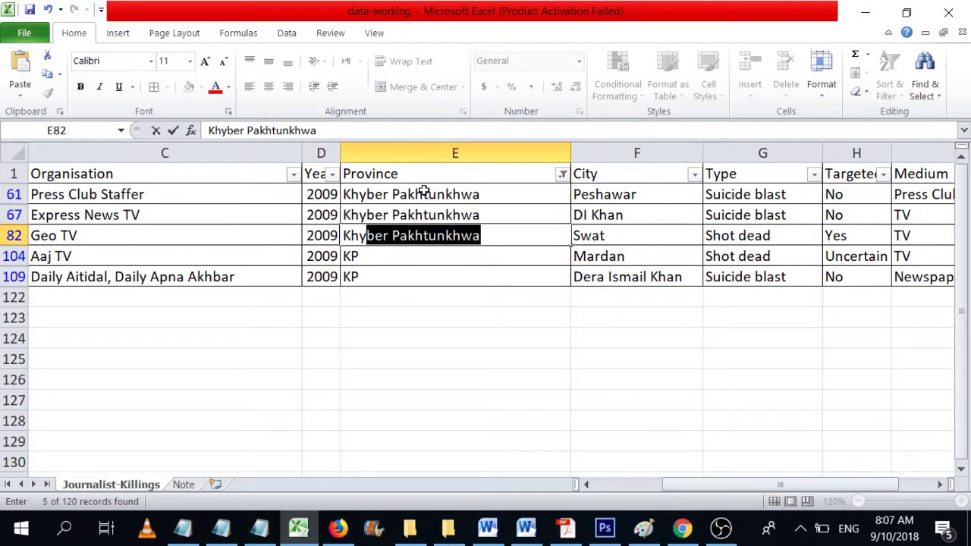
pyautogui.press('Return')
pyautogui.write('Khyber Pakhtunkhwa')
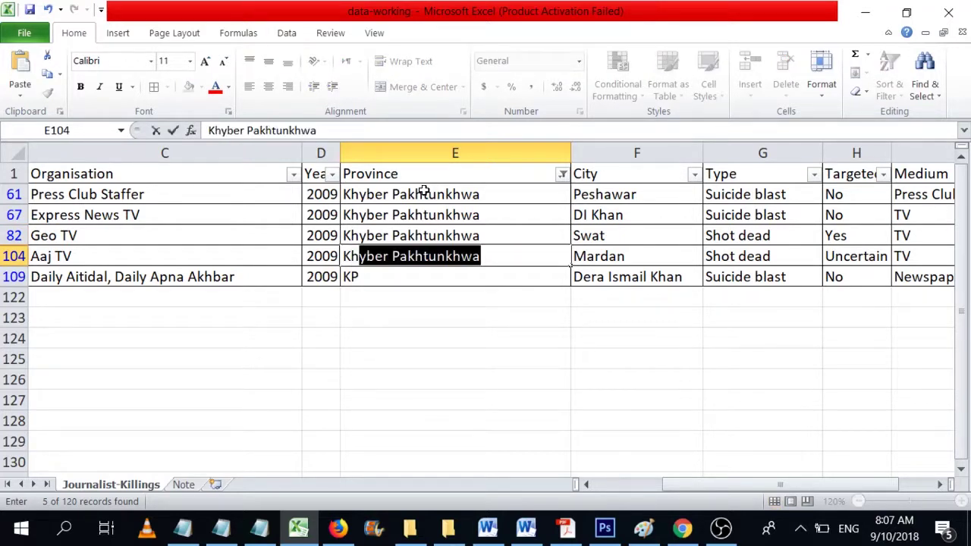
pyautogui.press('Return')
pyautogui.write('Khyb')
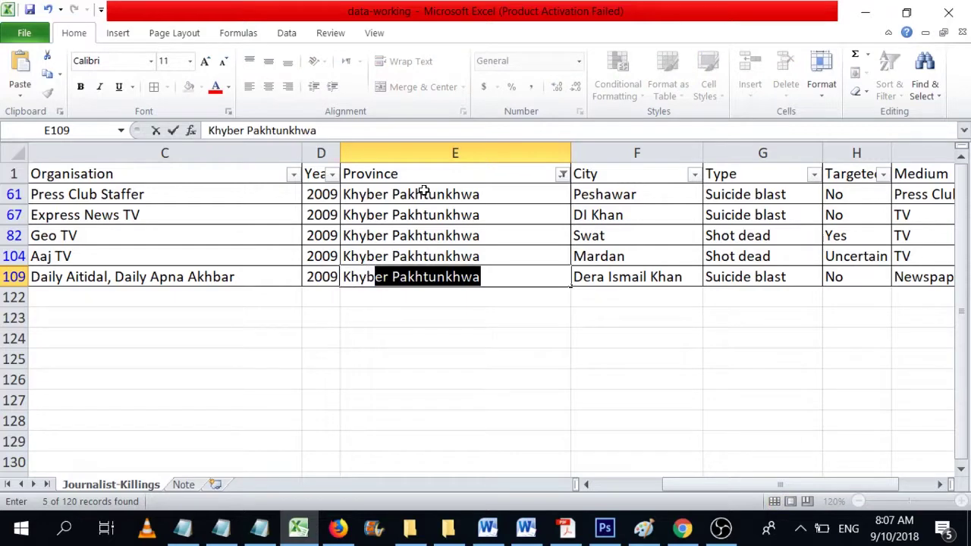
pyautogui.press('Tab')
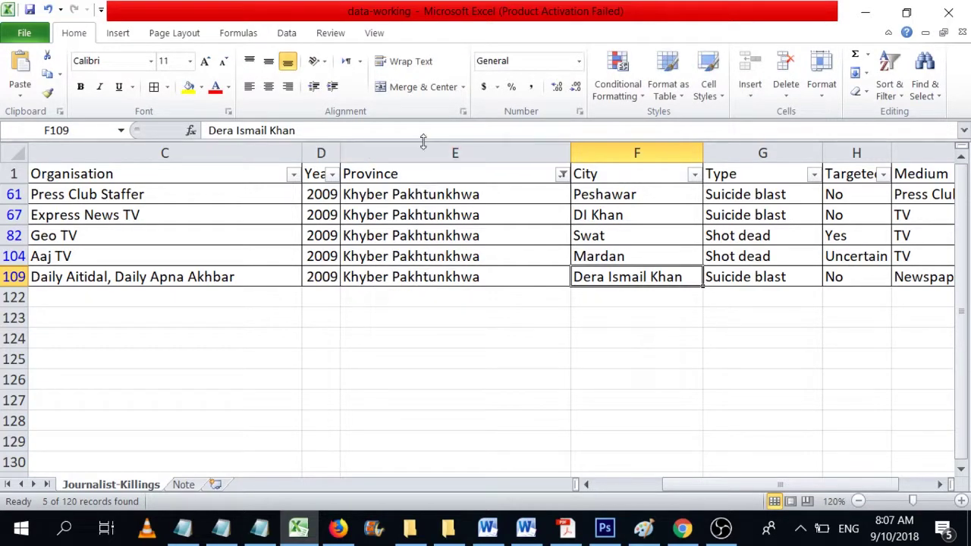
# - Clear the Province filter and filter the column again to show only the blank entries
pyautogui.click(563, 174)
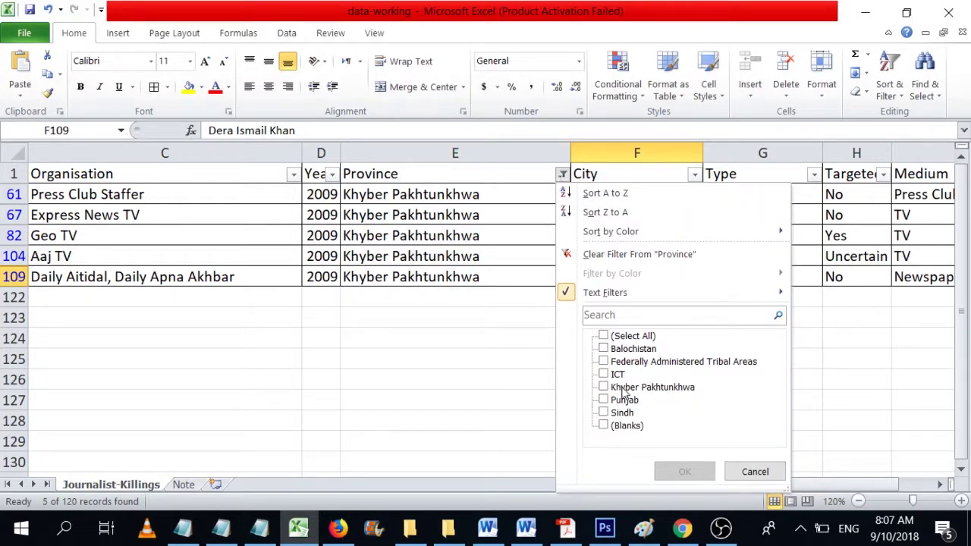
pyautogui.click(640, 256)
pyautogui.click(562, 174)
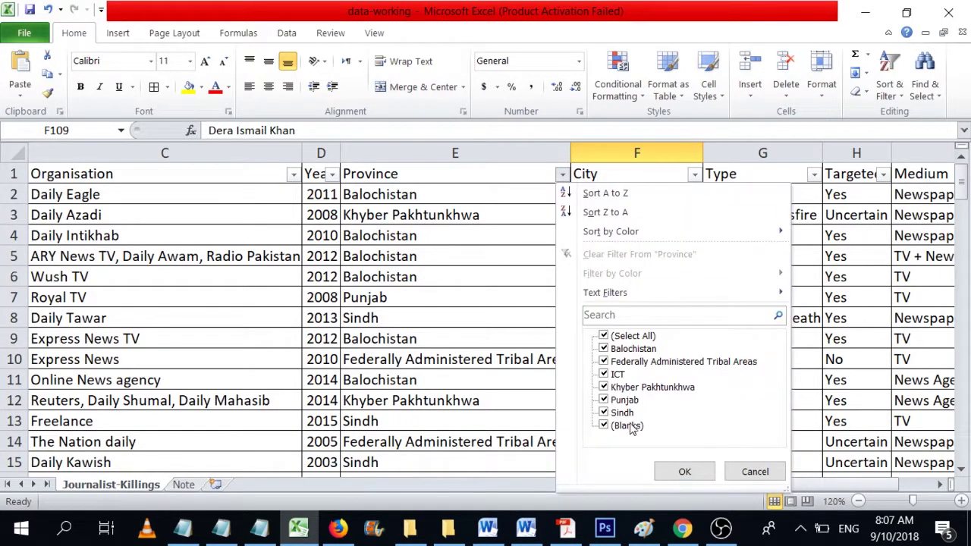
pyautogui.click(604, 336)
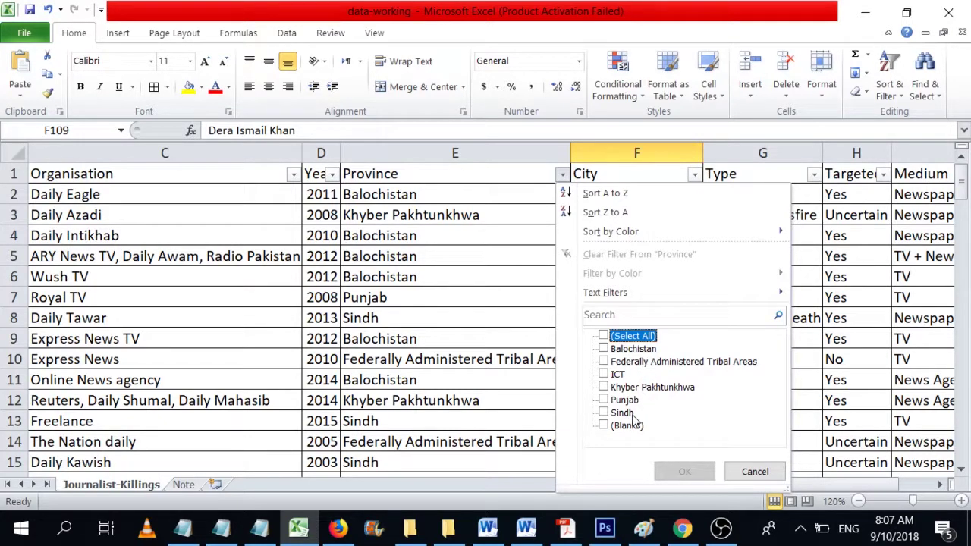
pyautogui.click(604, 426)
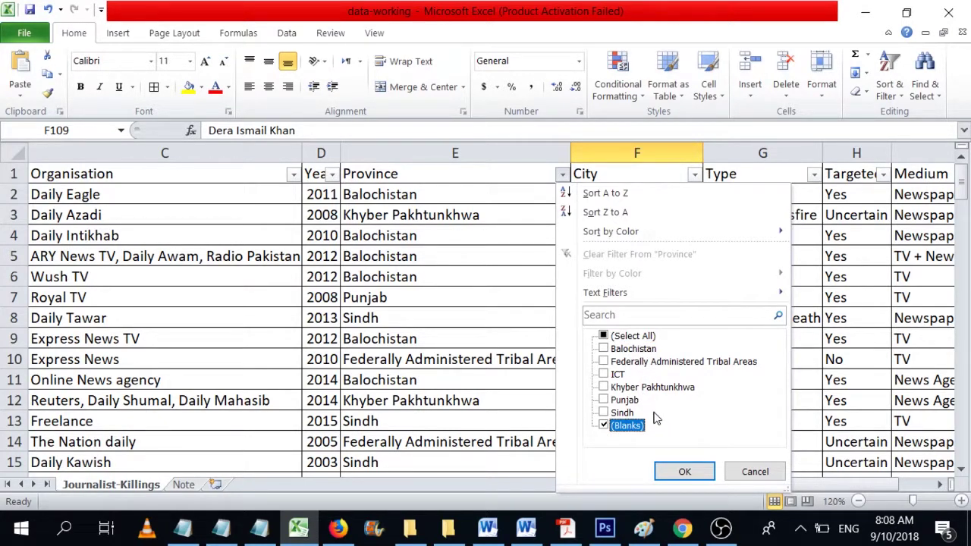
pyautogui.click(672, 474)
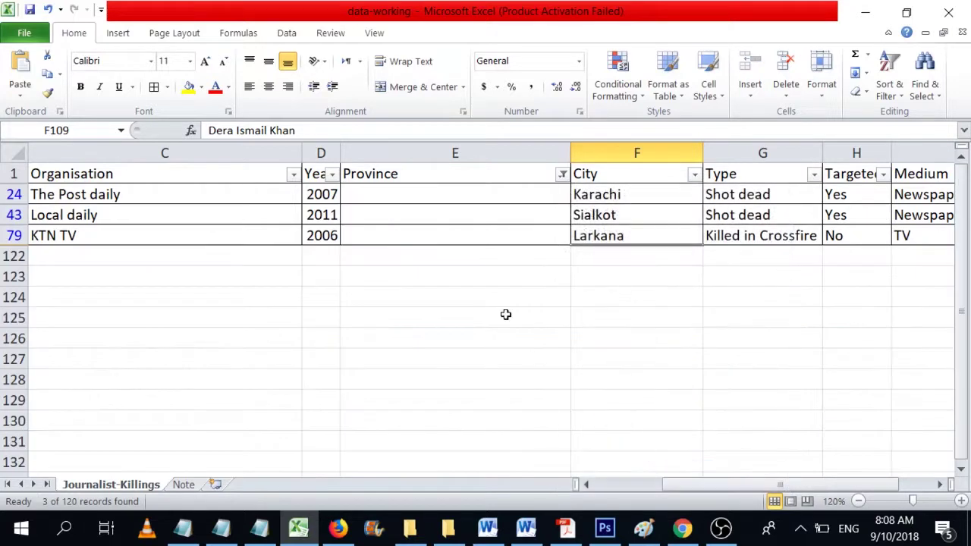
# - Fill the blank Province cells: Sindh for Karachi in E24, Punjab for Sialkot in E43, and Sindh for Larkana in E79
pyautogui.click(486, 179)
pyautogui.click(524, 198)
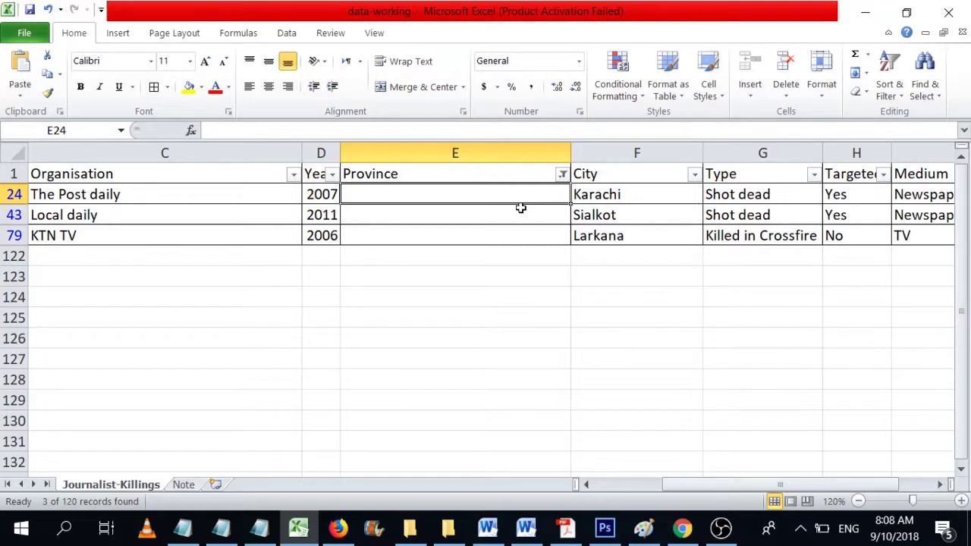
pyautogui.press('Right')
pyautogui.press('Left')
pyautogui.write('Sindh')
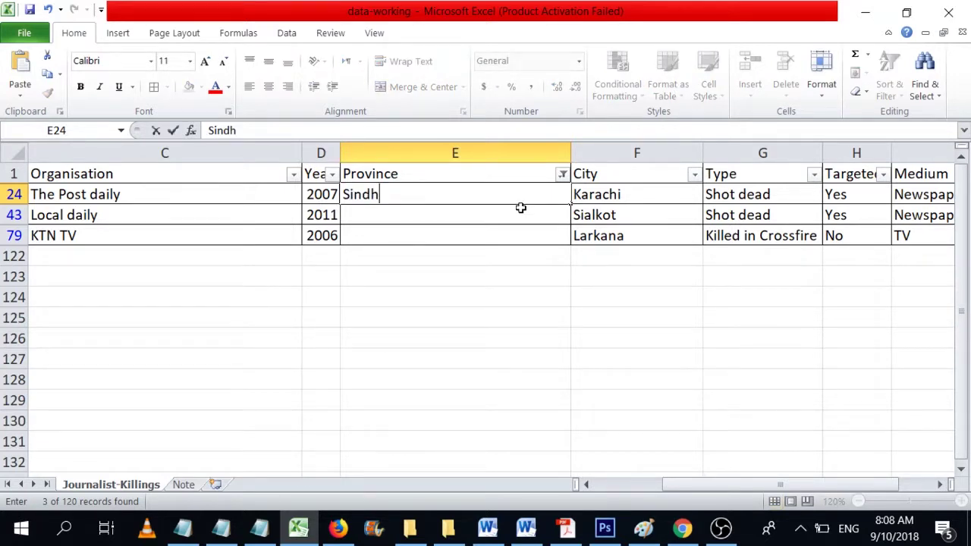
pyautogui.press('Return')
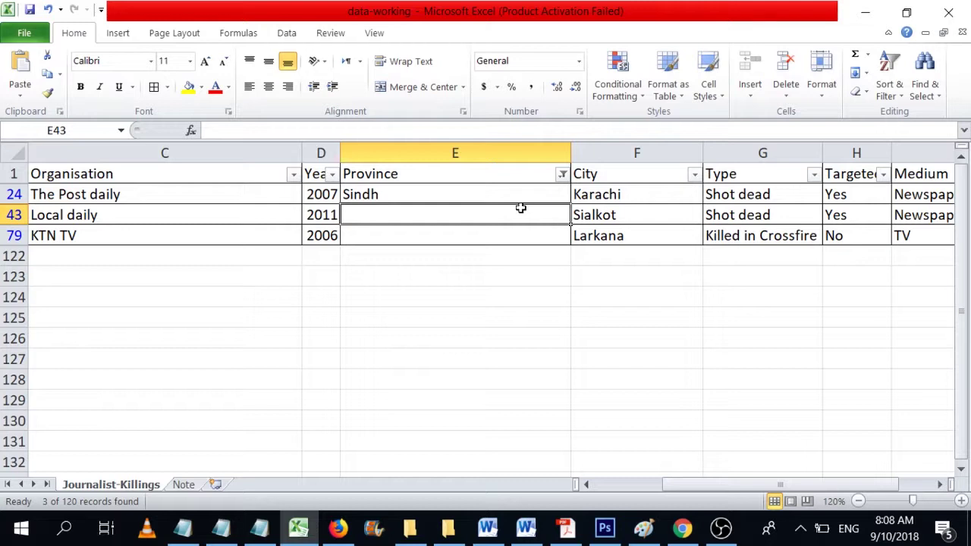
pyautogui.write('Punjab')
pyautogui.press('Return')
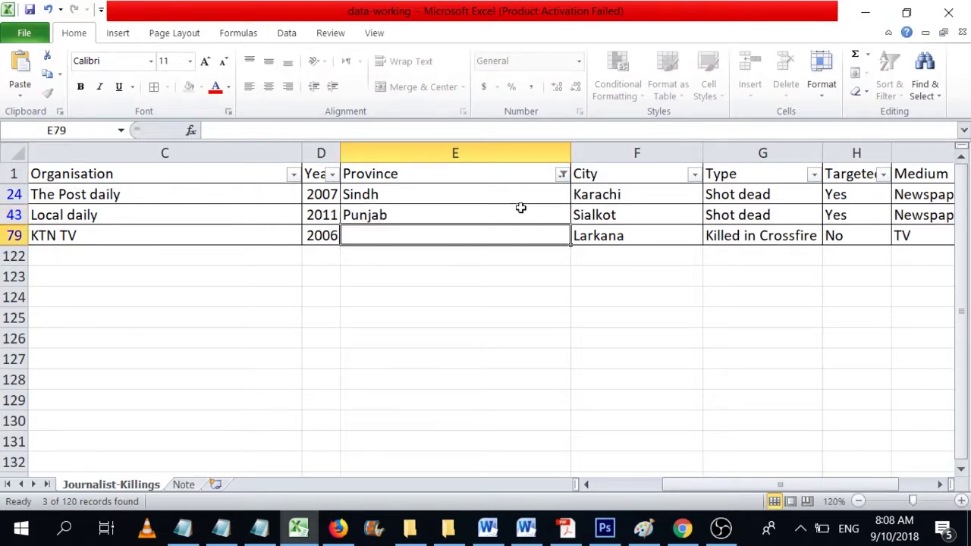
pyautogui.write('Sindh')
pyautogui.press('Tab')
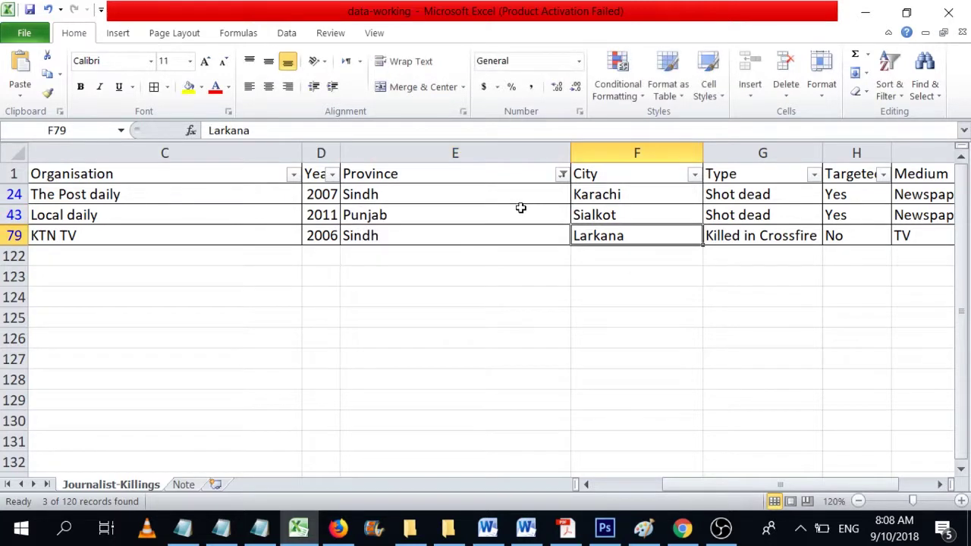
pyautogui.hotkey('shift', 'Tab')
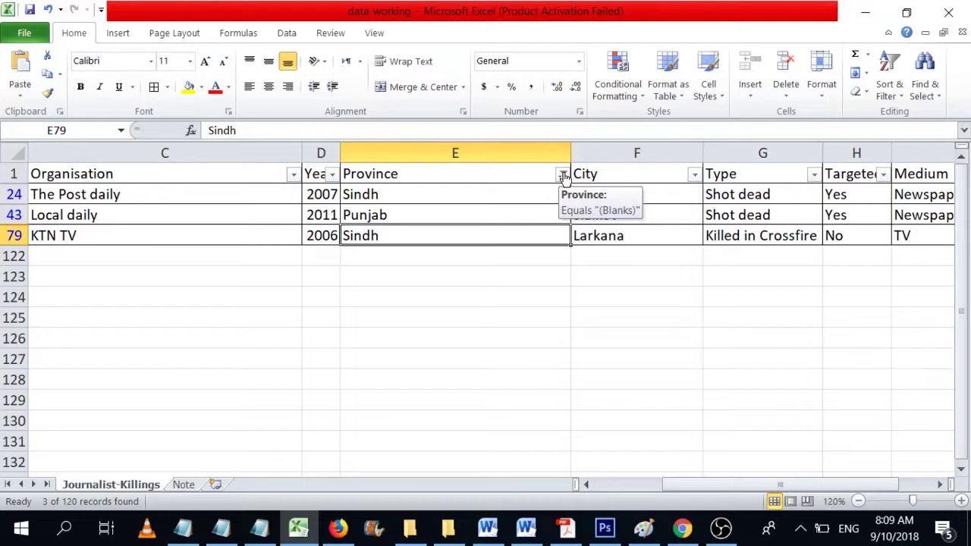
# - Include Balochistan, Federally Administered Tribal Areas, ICT, Khyber Pakhtunkhwa, Punjab and Sindh in the Province filter to show all records
pyautogui.click(562, 175)
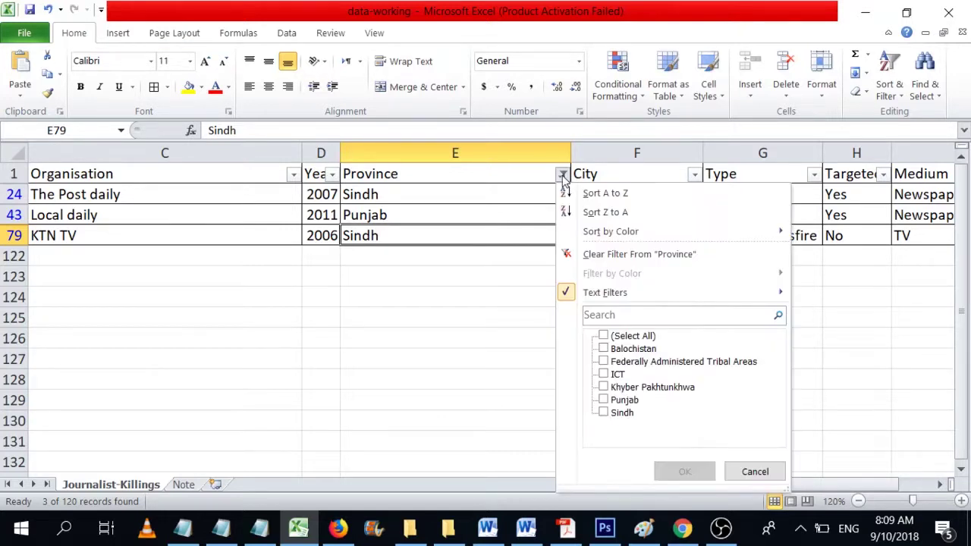
pyautogui.click(634, 349)
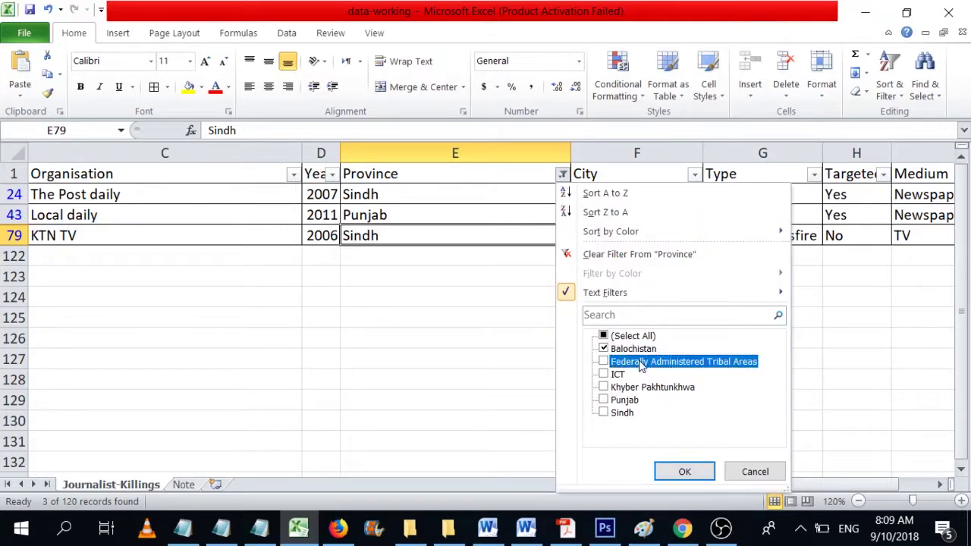
pyautogui.click(641, 364)
pyautogui.click(629, 376)
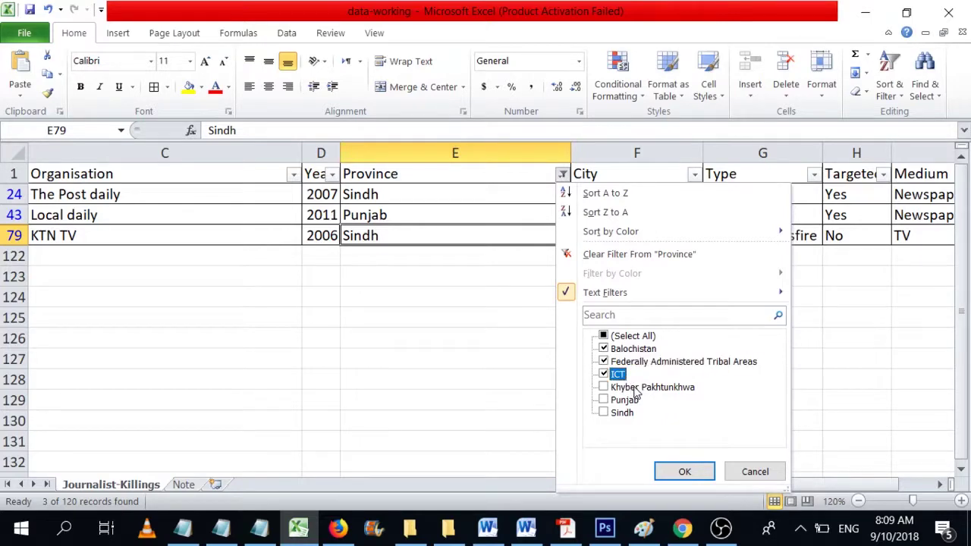
pyautogui.click(636, 389)
pyautogui.click(634, 401)
pyautogui.click(632, 414)
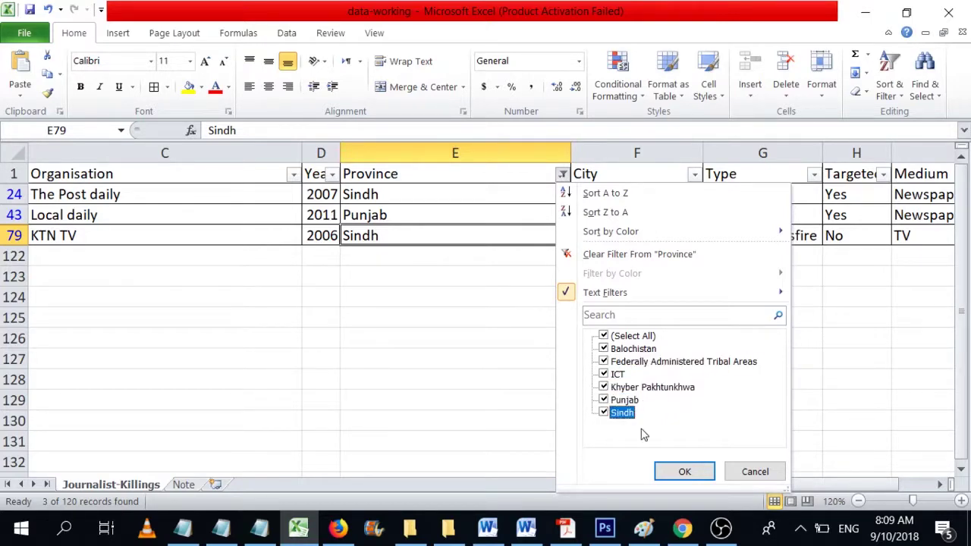
pyautogui.click(678, 474)
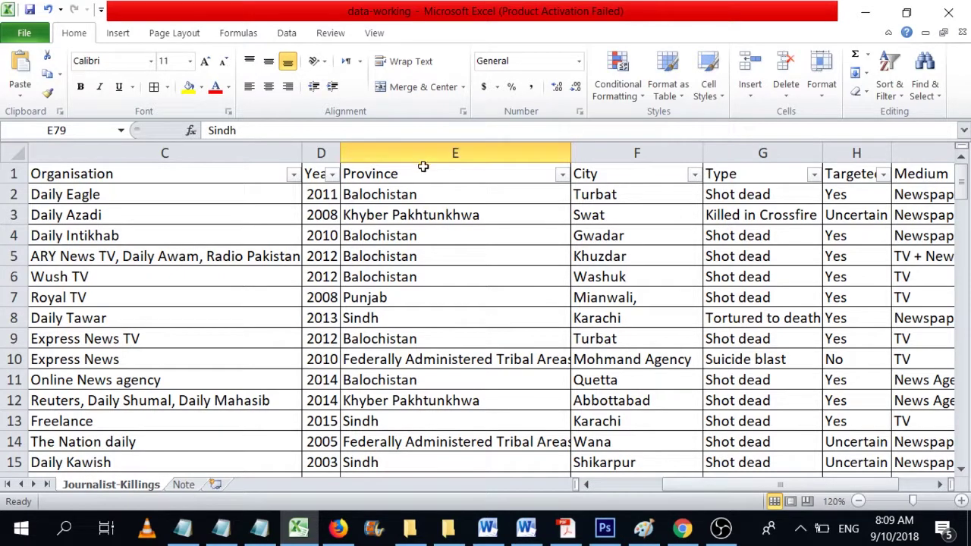
# - Check the Year column's list of distinct values for inconsistent or missing entries, leaving the column unfiltered
pyautogui.click(331, 174)
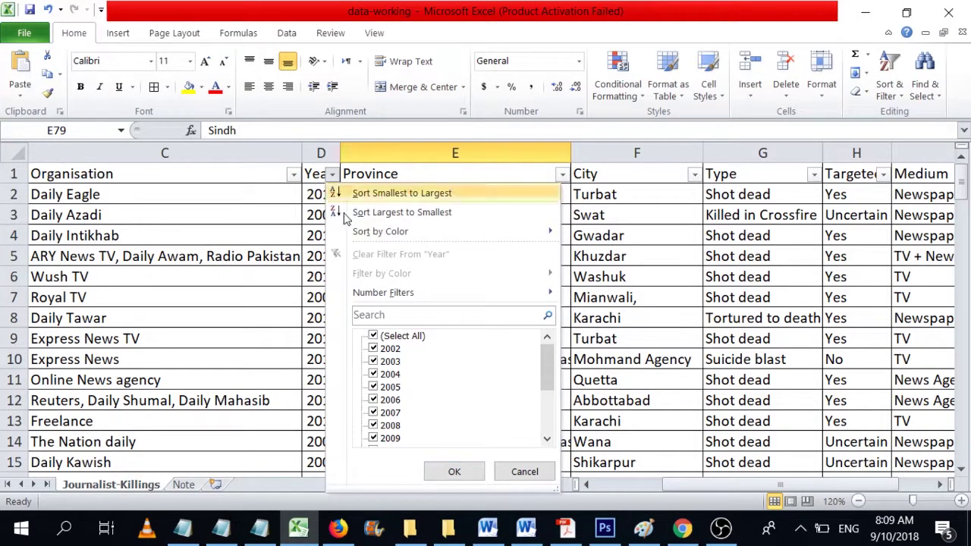
pyautogui.scroll(-1, 546, 367)
pyautogui.moveTo(547, 367); pyautogui.dragTo(551, 427)
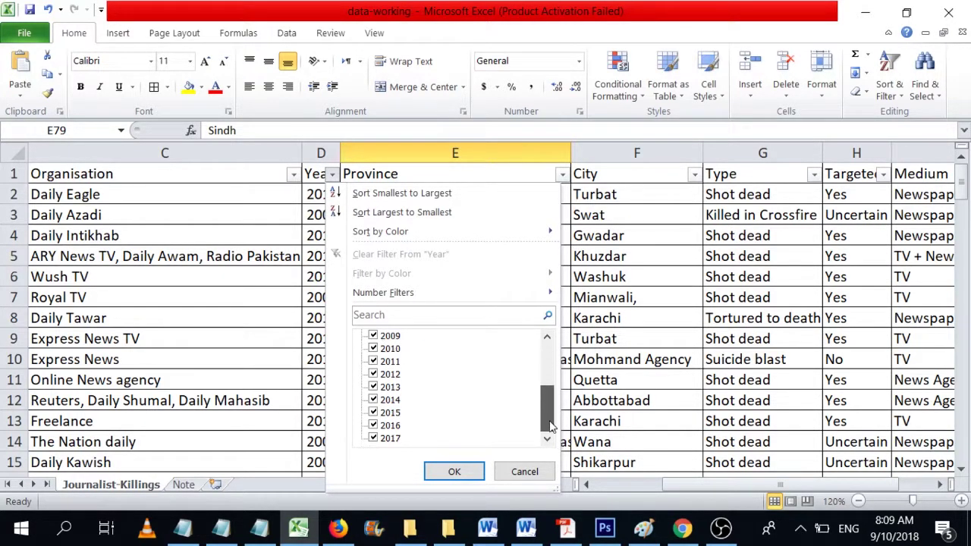
pyautogui.click(523, 471)
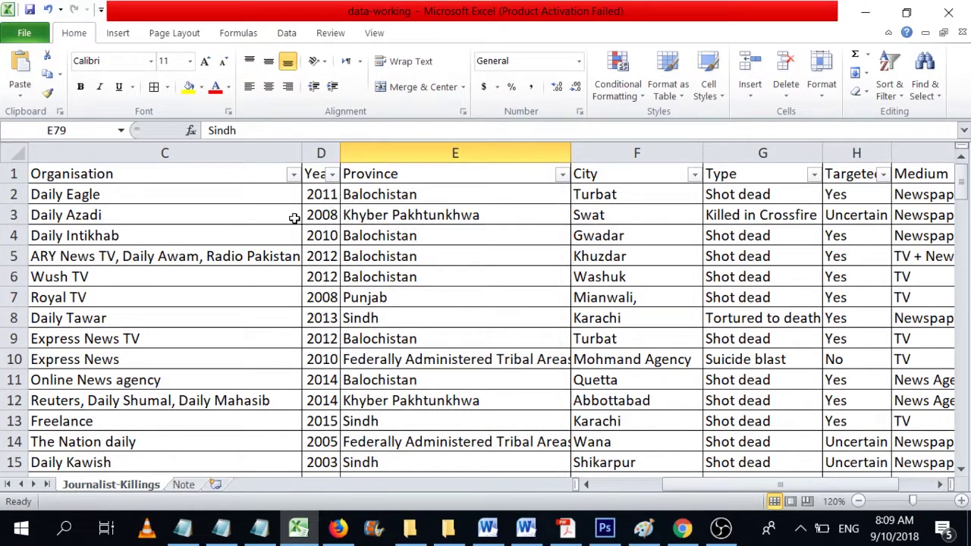
pyautogui.click(321, 194)
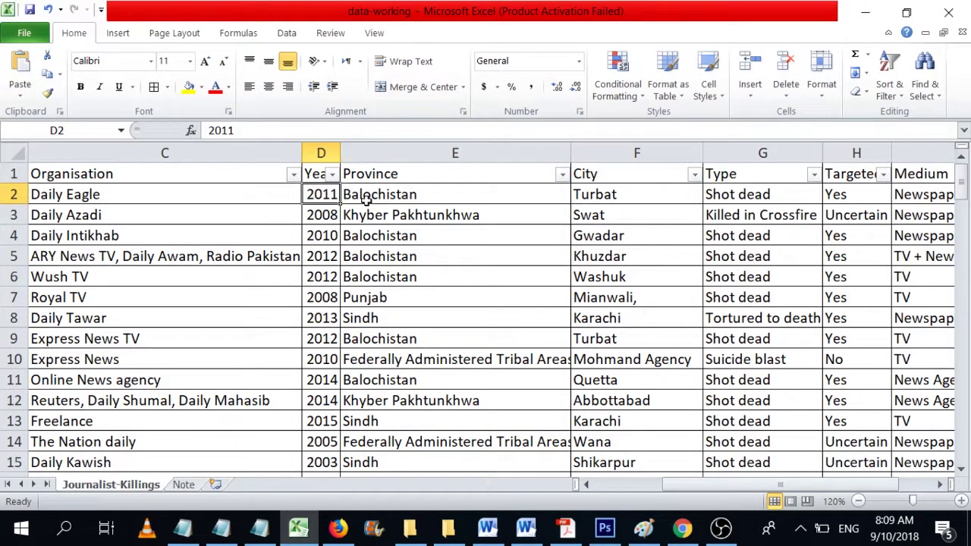
# - Inspect the City column's entries, examining the Mianwali entry in F7 for stray punctuation
pyautogui.click(650, 189)
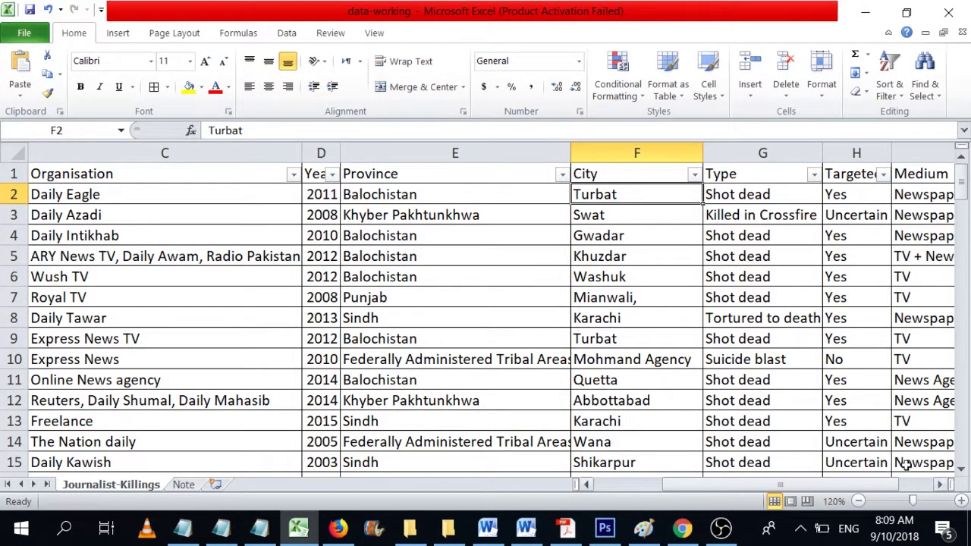
pyautogui.click(940, 484)
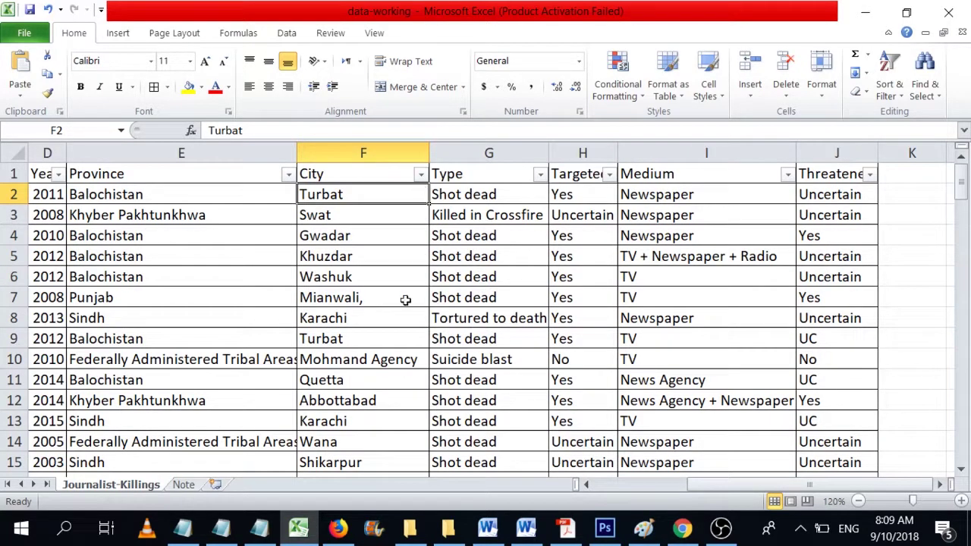
pyautogui.click(349, 300)
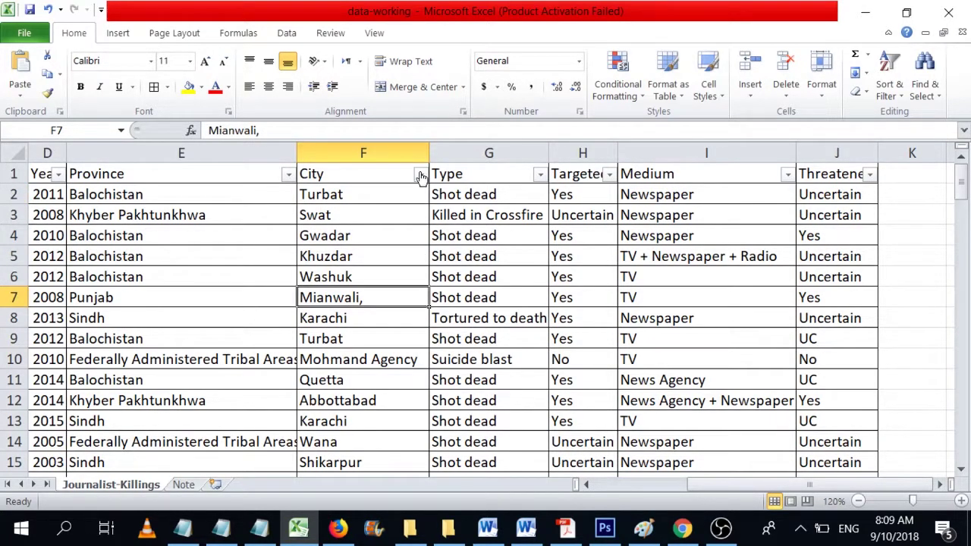
pyautogui.doubleClick(372, 298)
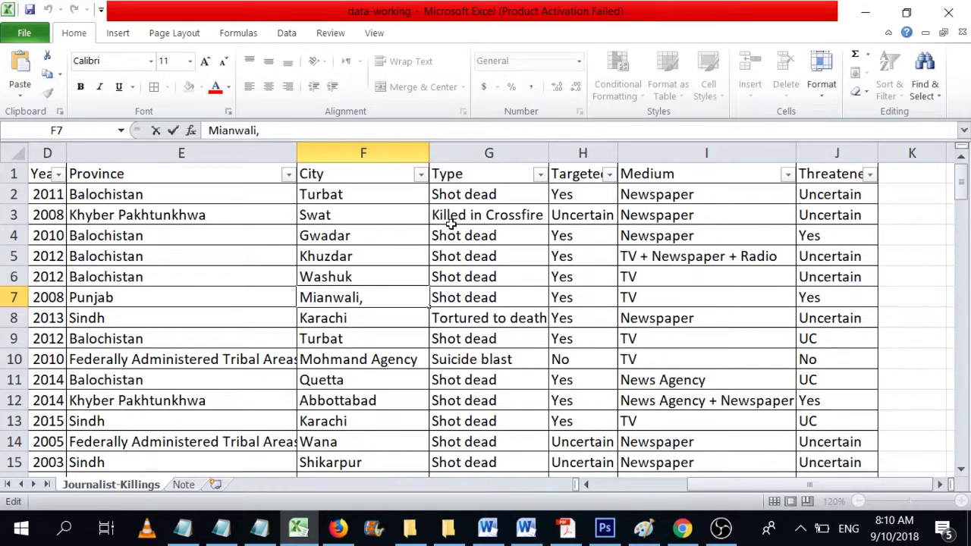
pyautogui.click(326, 238)
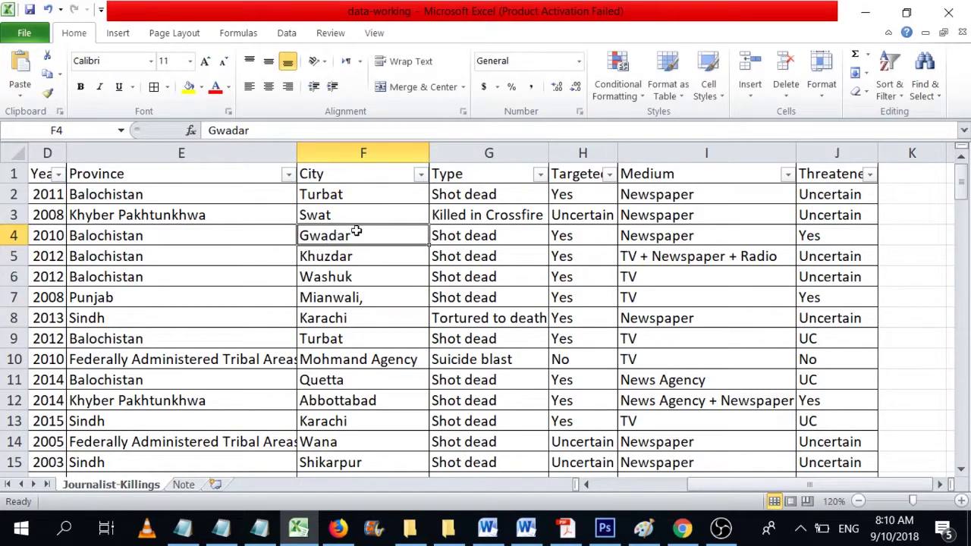
# - Replace all commas in the City column with nothing using Find and Replace
pyautogui.click(362, 150)
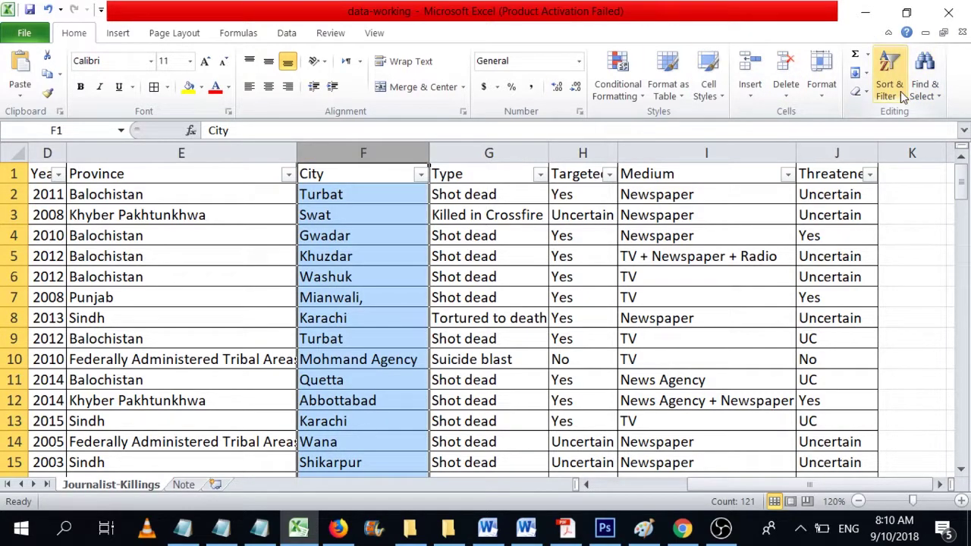
pyautogui.click(923, 91)
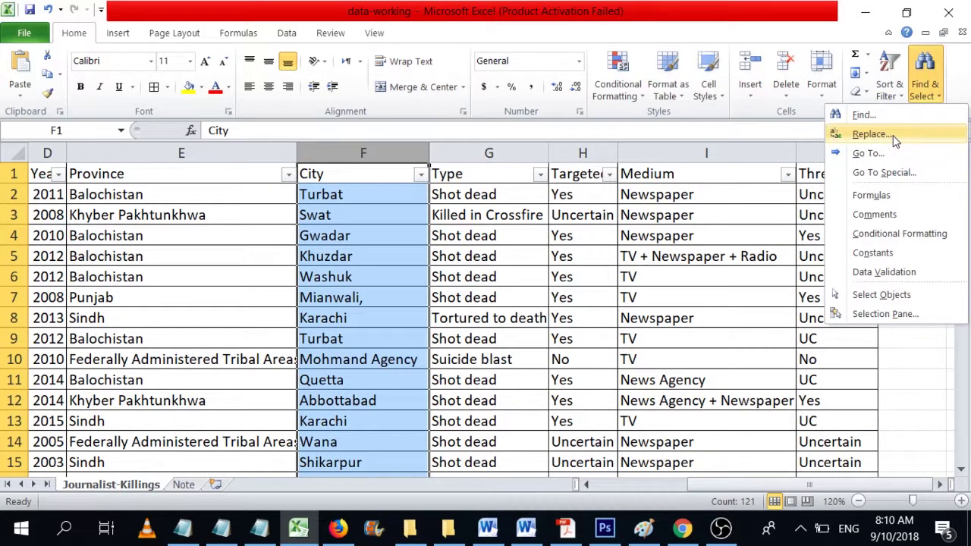
pyautogui.click(872, 134)
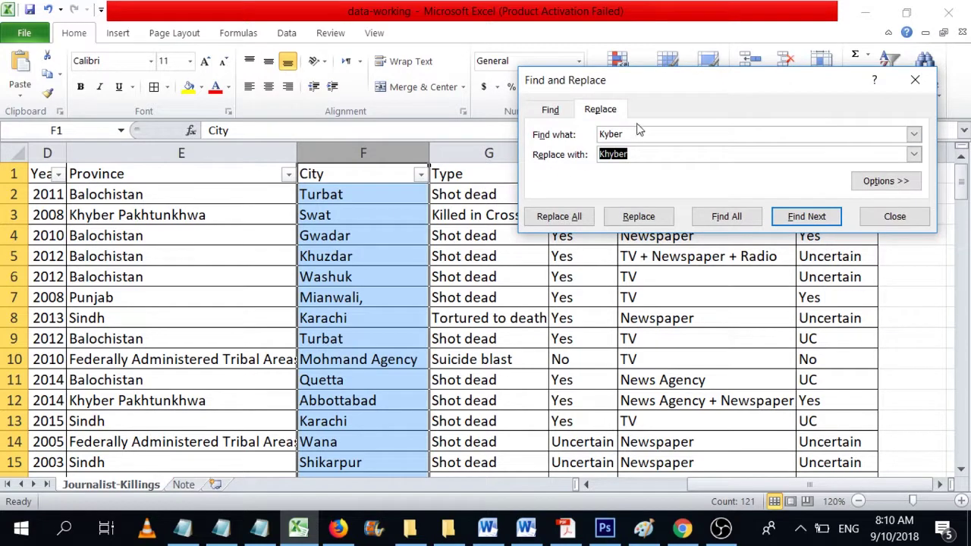
pyautogui.doubleClick(615, 132)
pyautogui.write(',')
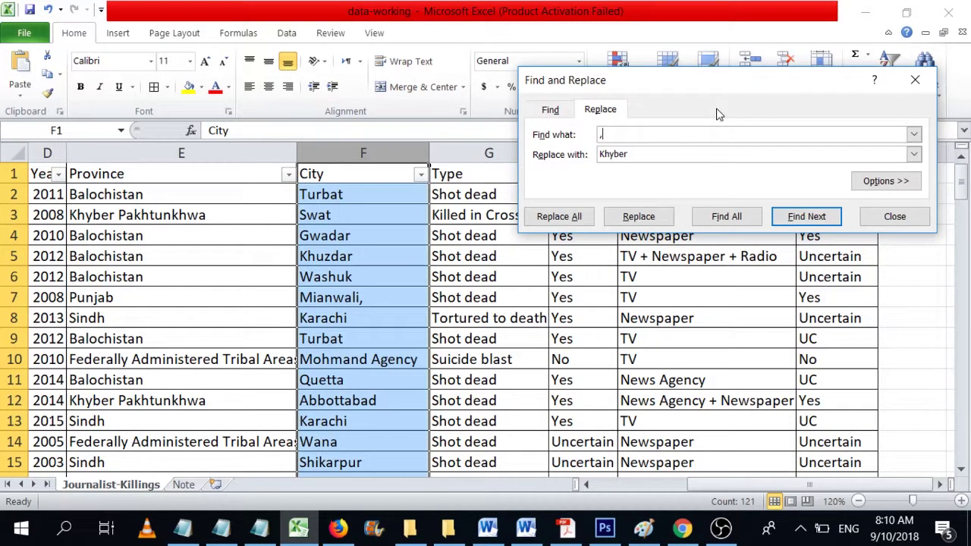
pyautogui.press('Tab')
pyautogui.press('BackSpace')
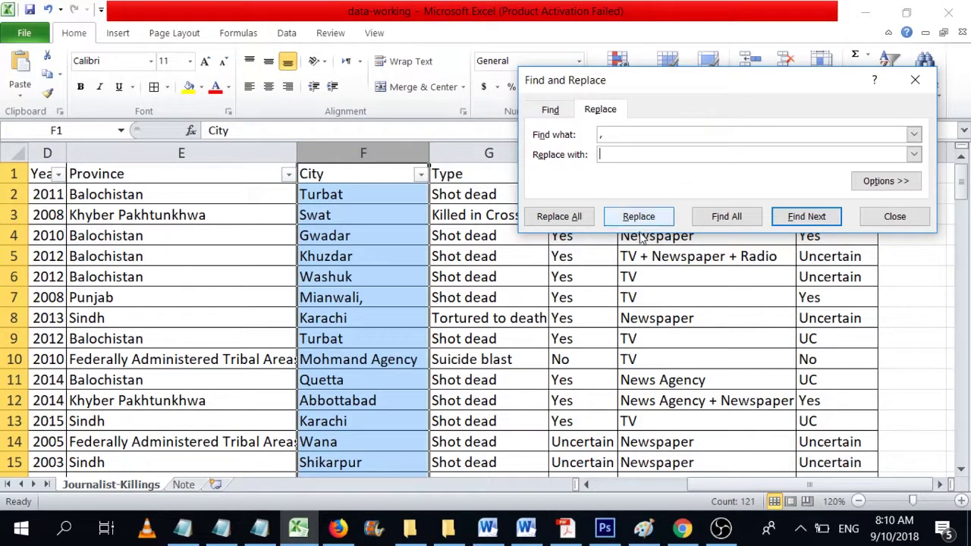
pyautogui.click(560, 217)
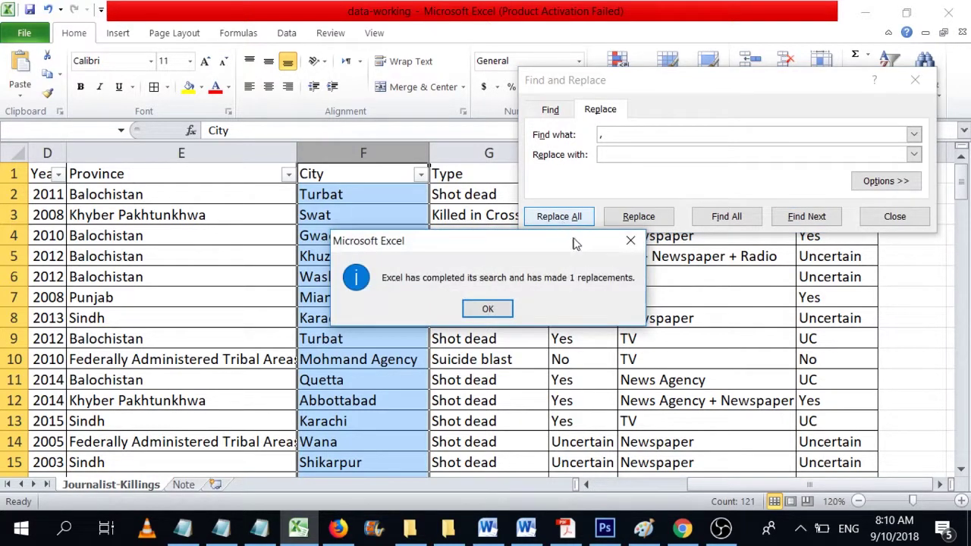
pyautogui.click(493, 309)
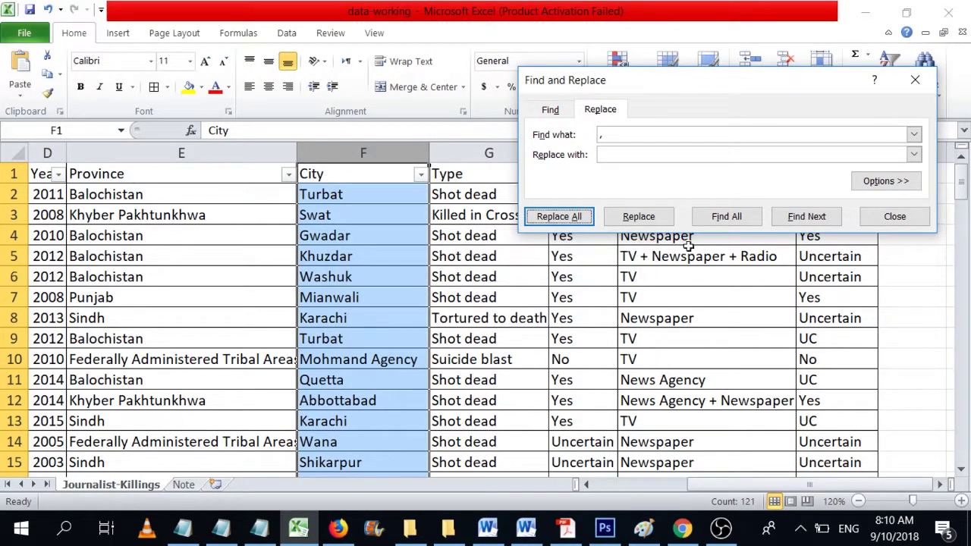
pyautogui.click(895, 226)
pyautogui.click(362, 201)
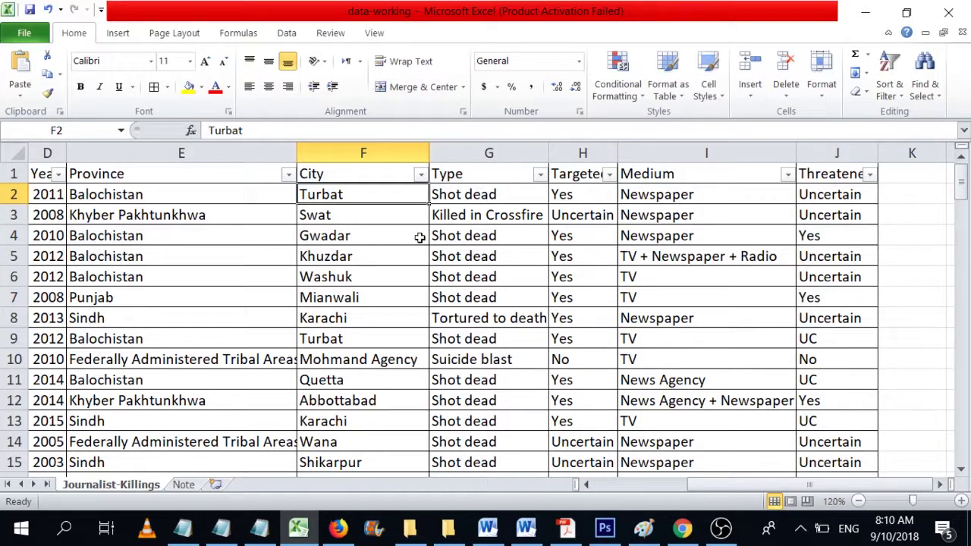
# - Review the City column's list of distinct values for duplicate or inconsistently spelled city names
pyautogui.click(420, 176)
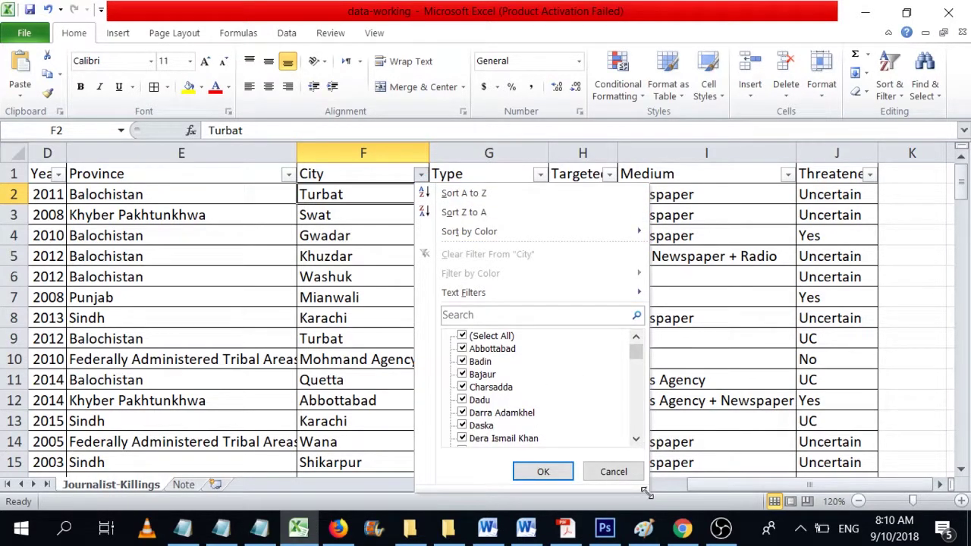
pyautogui.moveTo(646, 494); pyautogui.dragTo(709, 509)
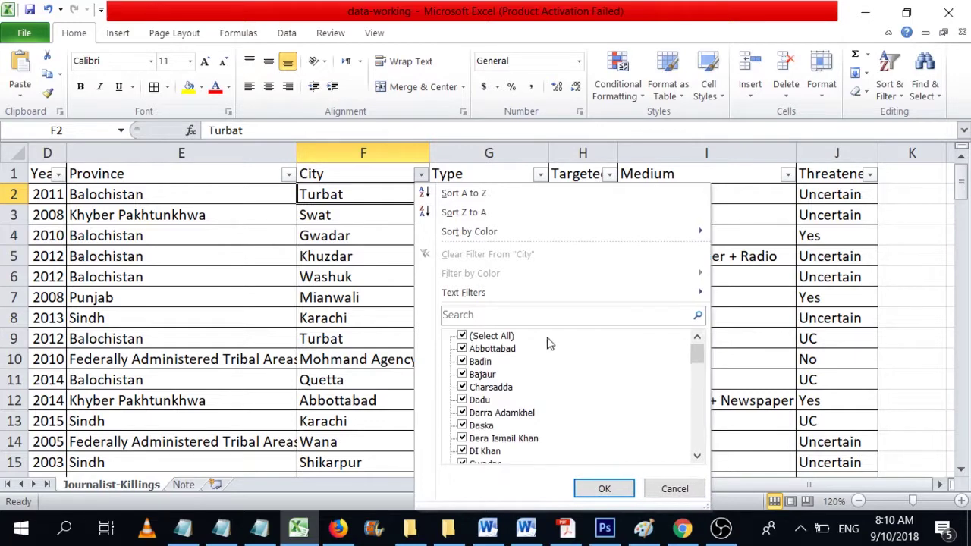
pyautogui.click(698, 458)
pyautogui.click(697, 459)
pyautogui.click(698, 458)
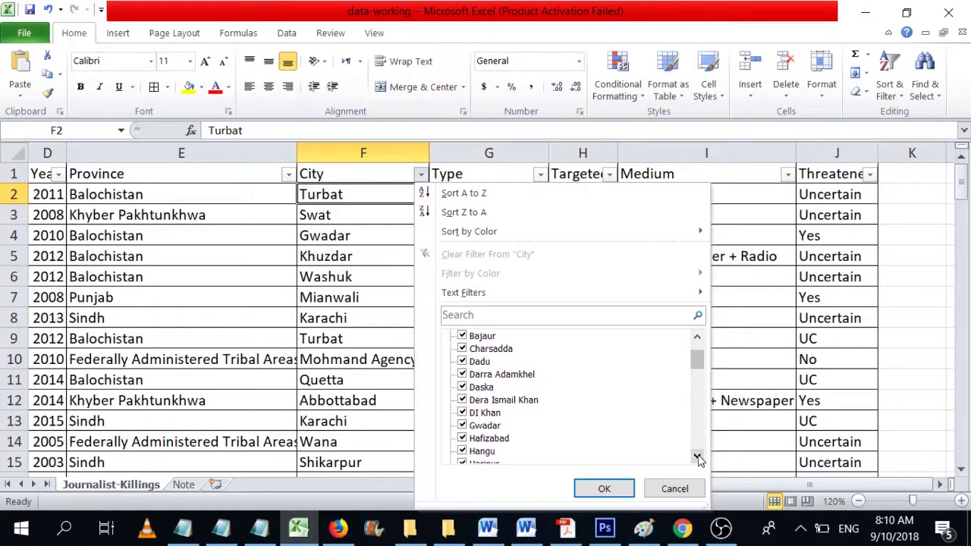
pyautogui.click(697, 458)
pyautogui.click(698, 458)
pyautogui.click(698, 458)
pyautogui.click(697, 458)
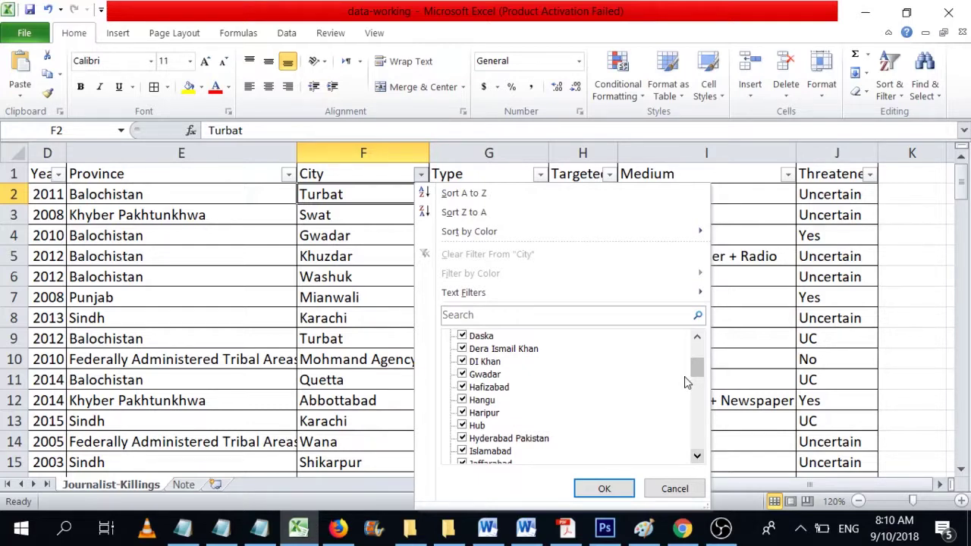
pyautogui.moveTo(702, 371); pyautogui.dragTo(702, 332)
# - Filter the City column to show only the Dera Ismail Khan and DI Khan entries
pyautogui.click(467, 340)
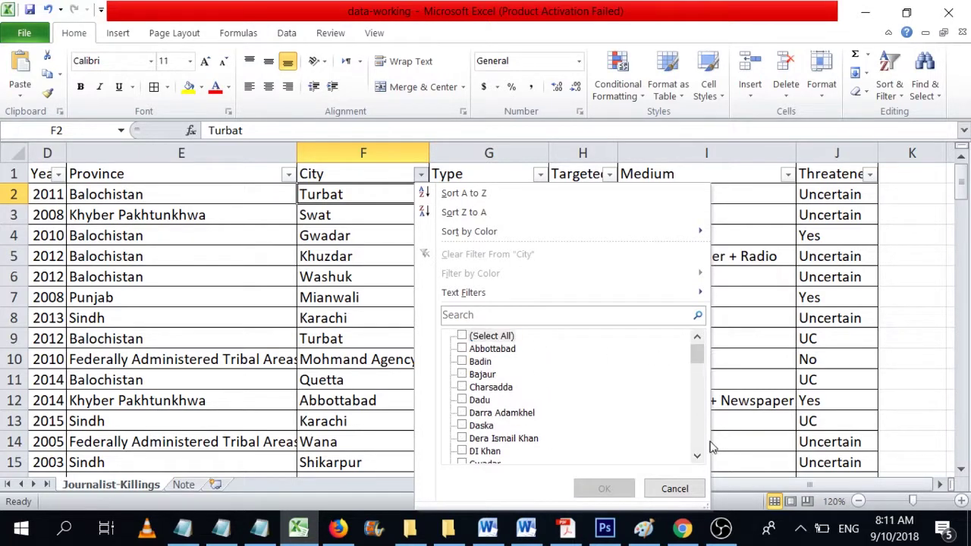
pyautogui.click(697, 455)
pyautogui.click(697, 455)
pyautogui.click(697, 455)
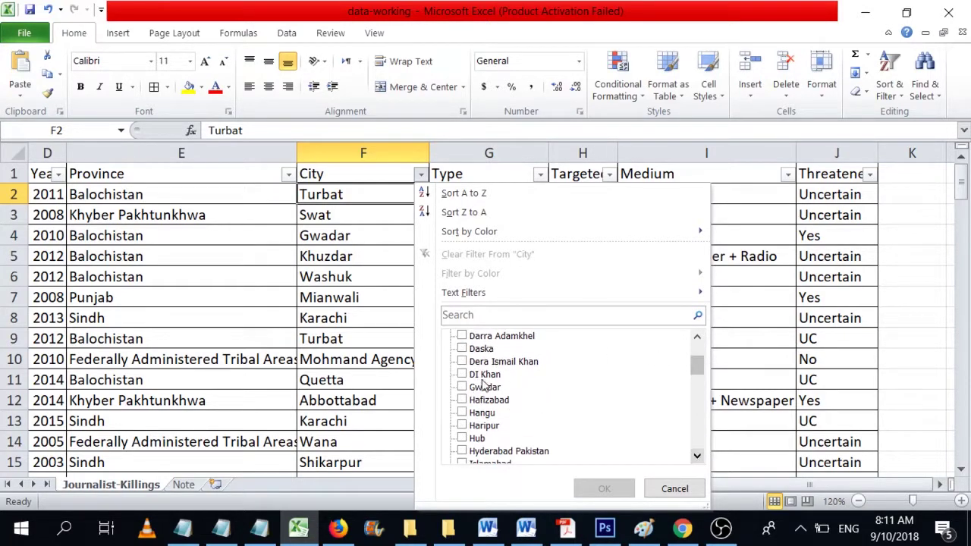
pyautogui.click(482, 362)
pyautogui.click(483, 375)
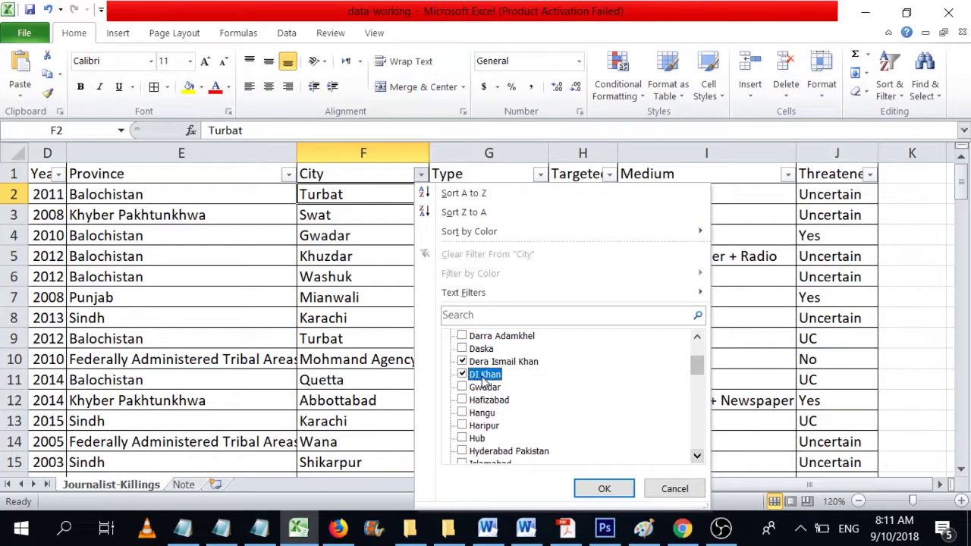
pyautogui.click(602, 489)
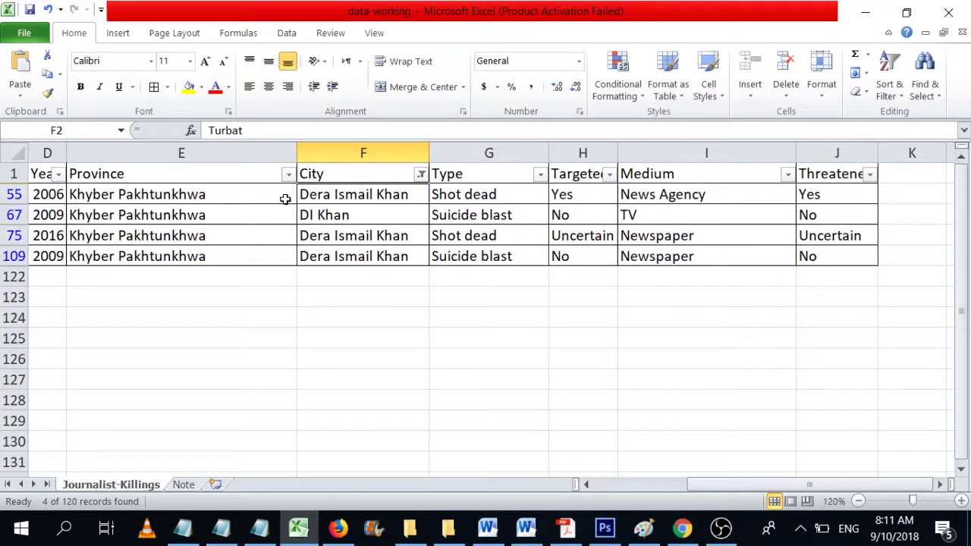
# - Change the City entry in F67 to Dera Ismail Khan
pyautogui.click(368, 220)
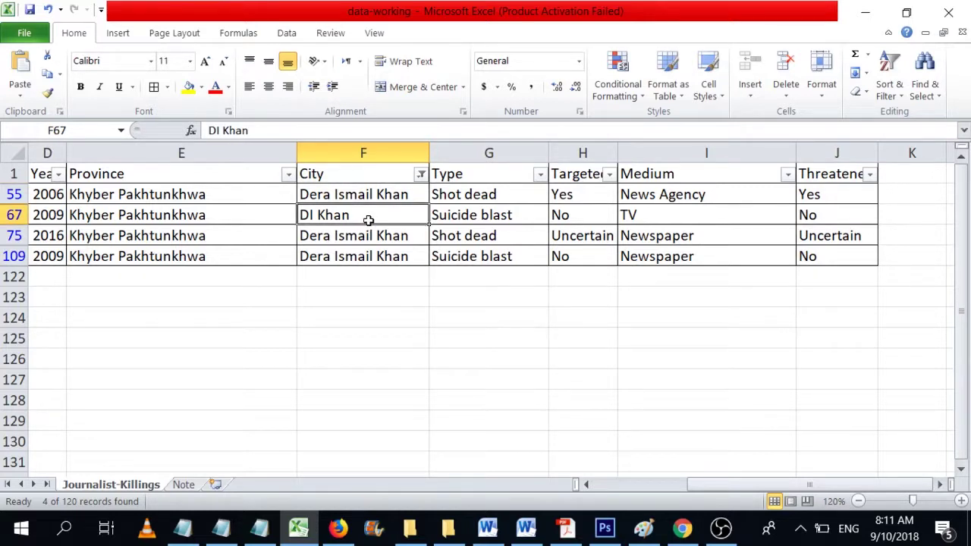
pyautogui.write('Dera Ismail')
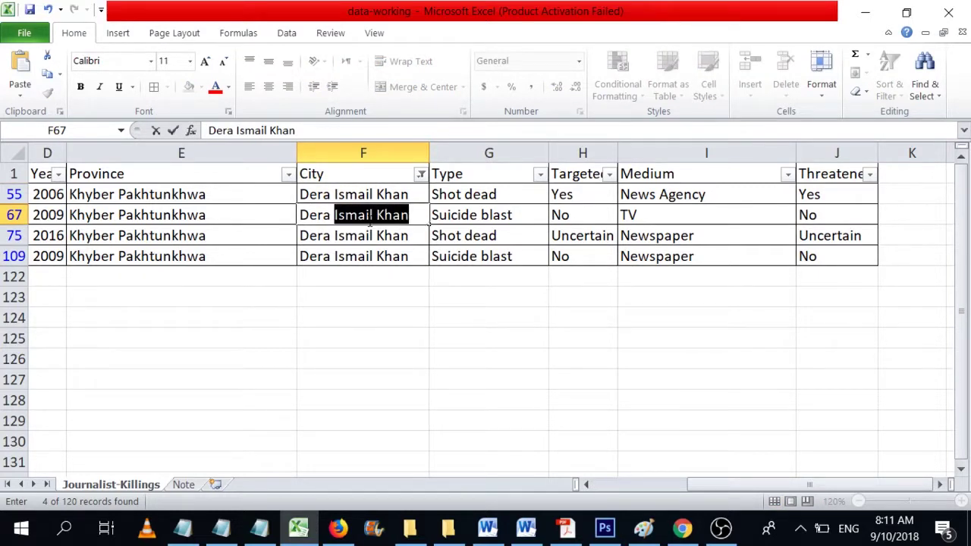
pyautogui.press('Tab')
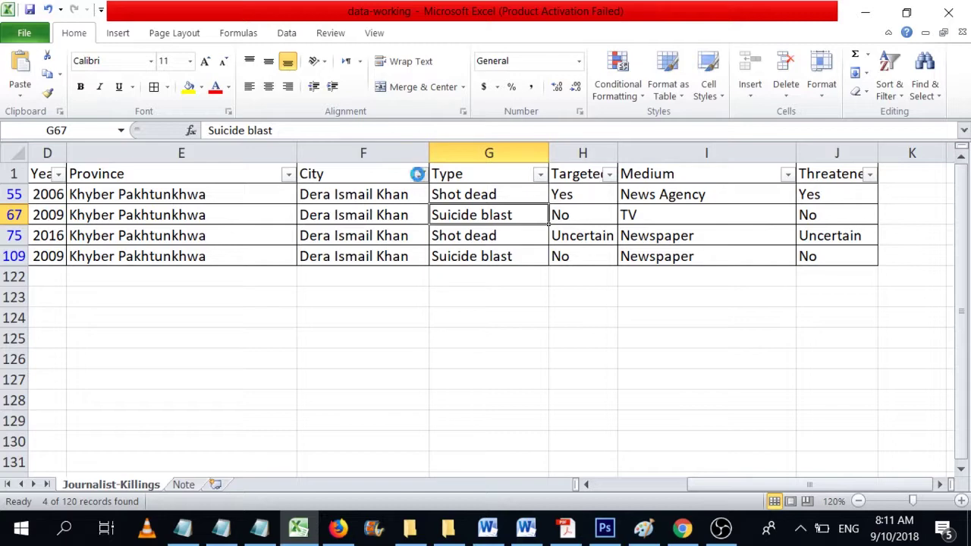
# - Clear the existing City filter, and filter the City column to show only the Hyderabad Pakistan entry
pyautogui.click(420, 175)
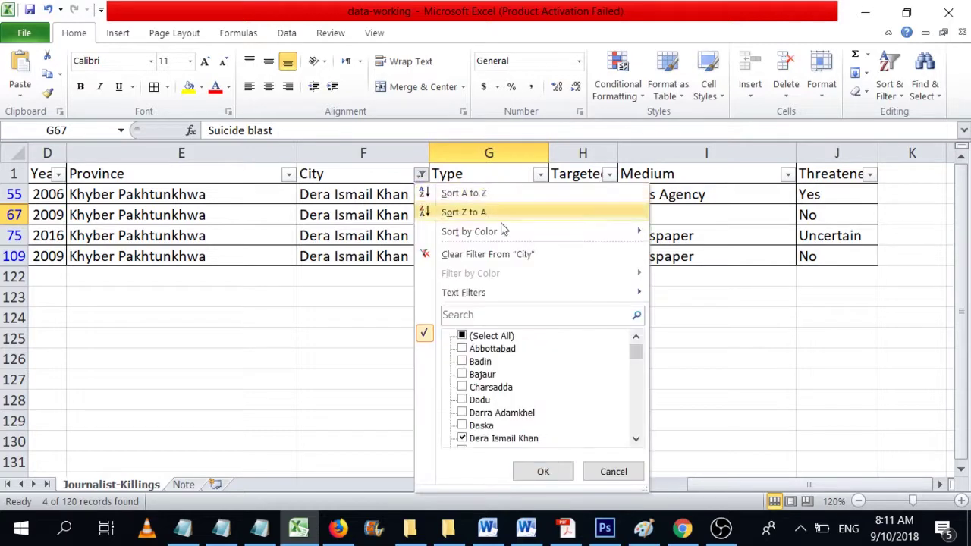
pyautogui.click(568, 262)
pyautogui.click(420, 174)
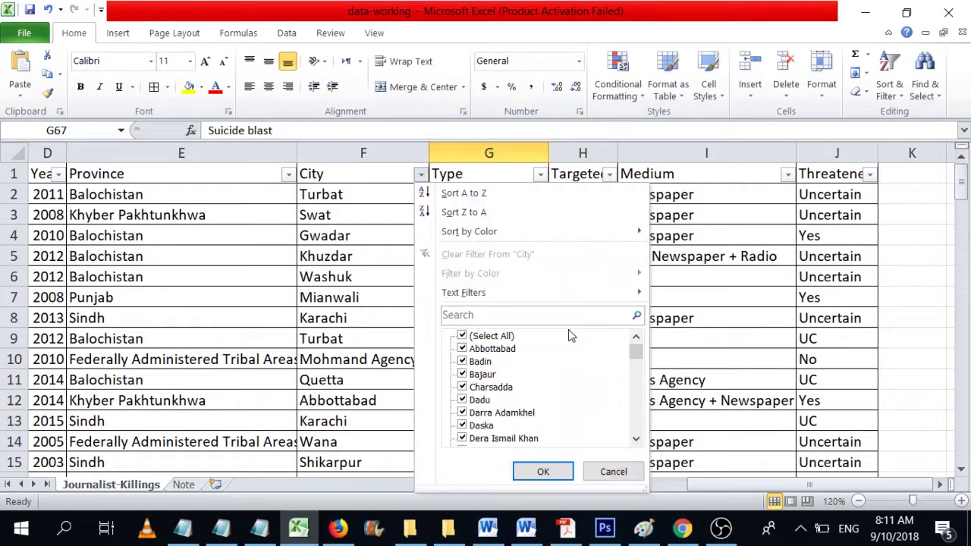
pyautogui.click(636, 439)
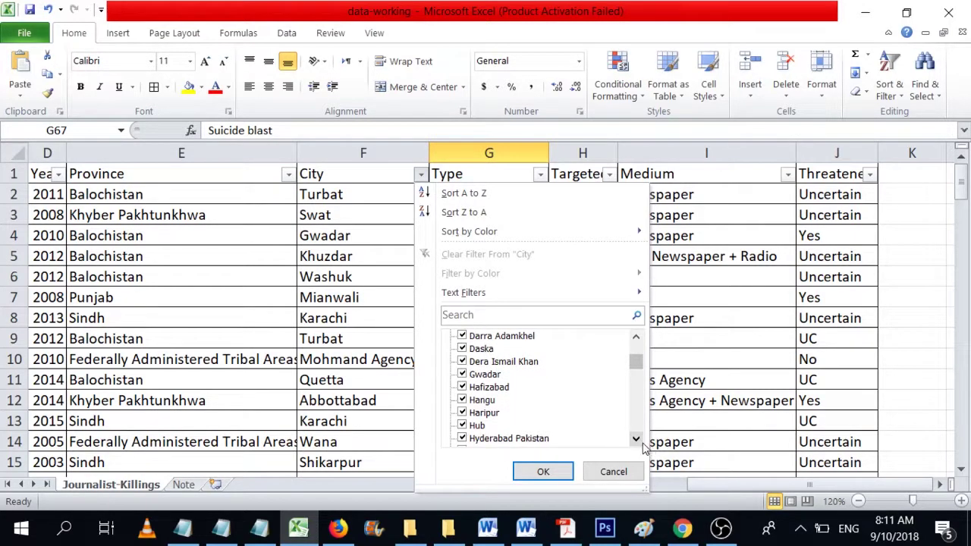
pyautogui.click(636, 439)
pyautogui.click(636, 440)
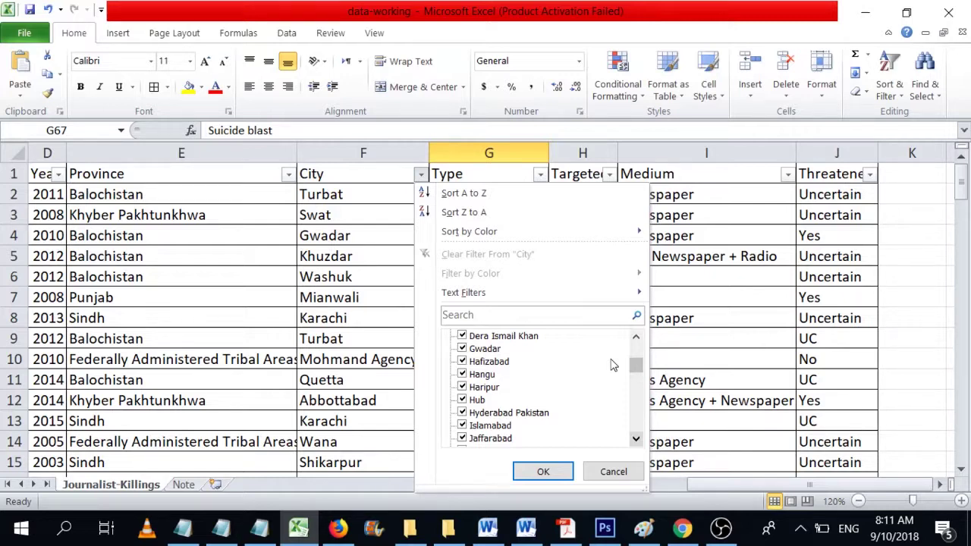
pyautogui.moveTo(628, 364); pyautogui.dragTo(633, 348)
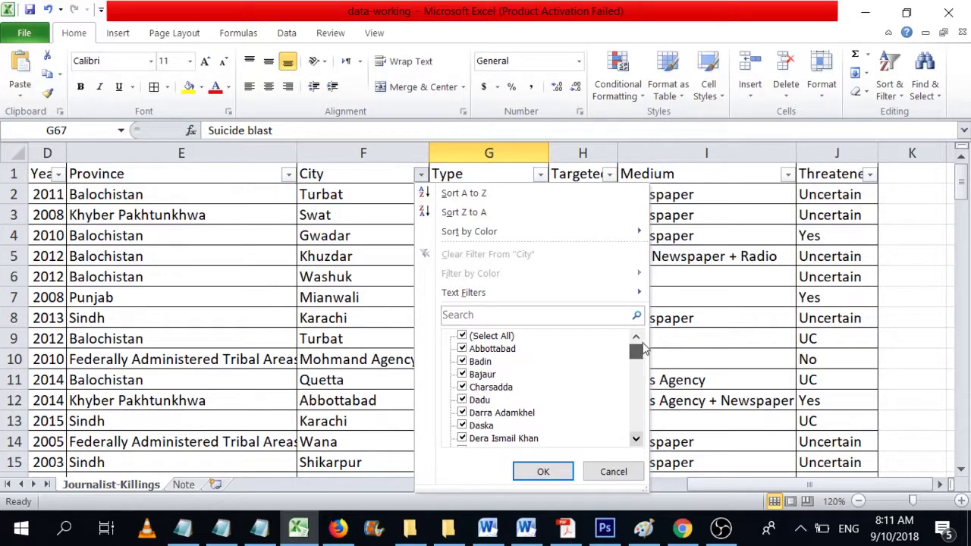
pyautogui.click(462, 336)
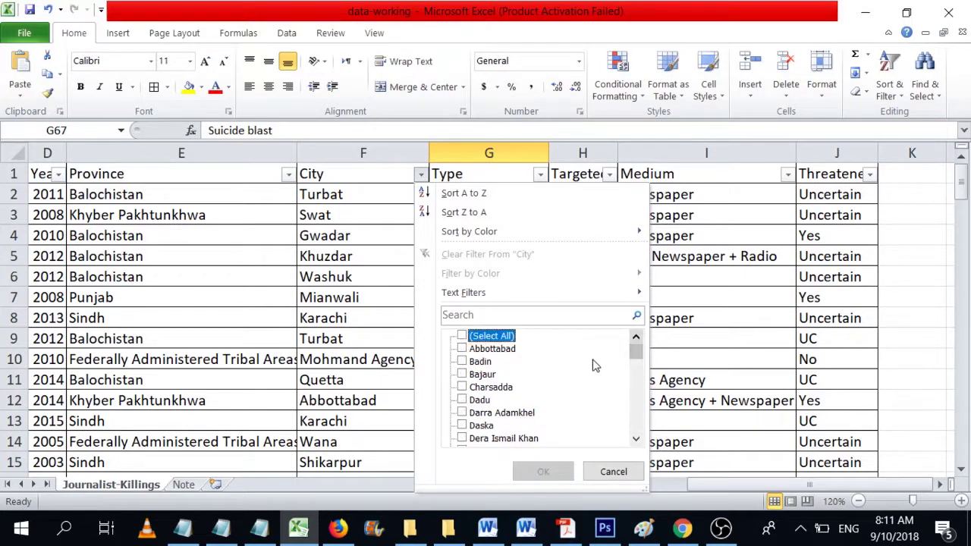
pyautogui.moveTo(634, 357); pyautogui.dragTo(634, 382)
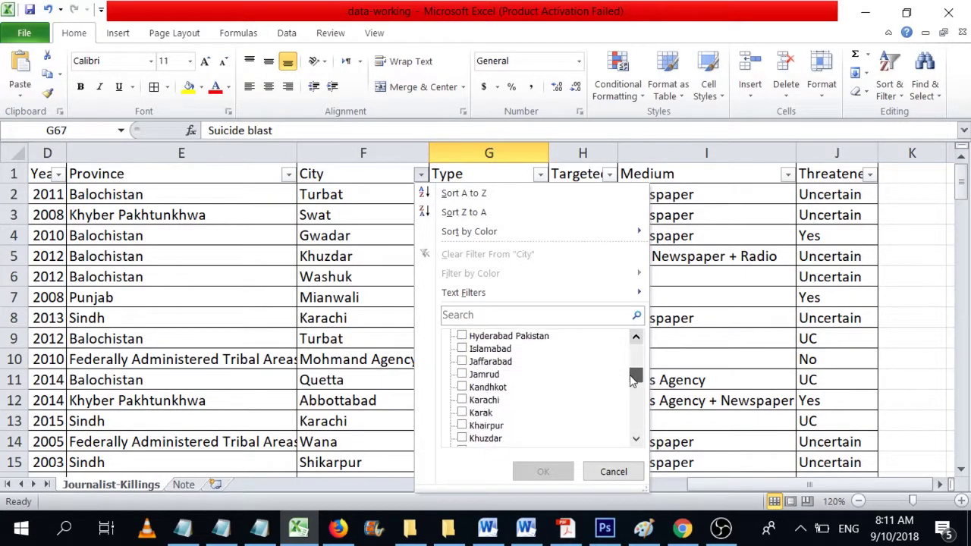
pyautogui.click(527, 338)
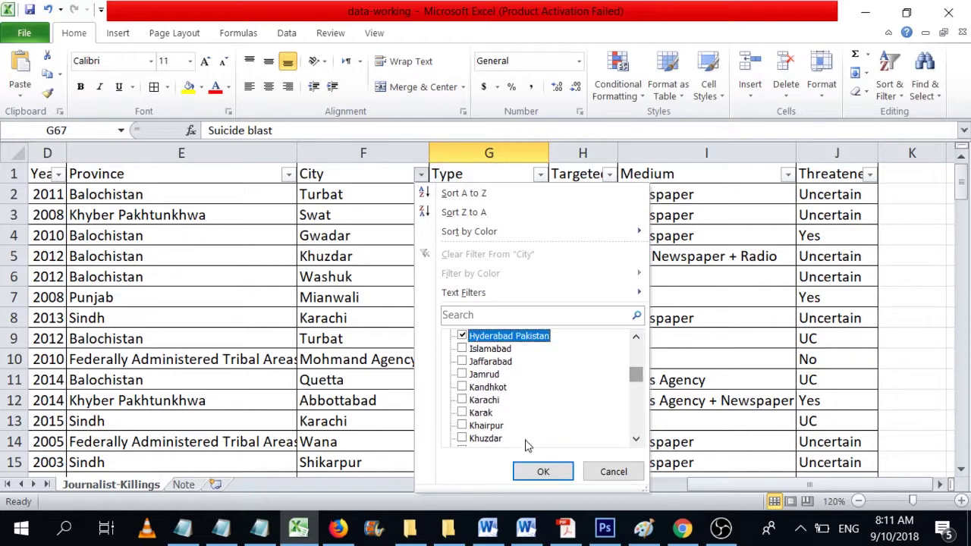
pyautogui.click(531, 471)
# - Change the City entry in F91 to Hyderabad and clear the City column's filter
pyautogui.doubleClick(381, 195)
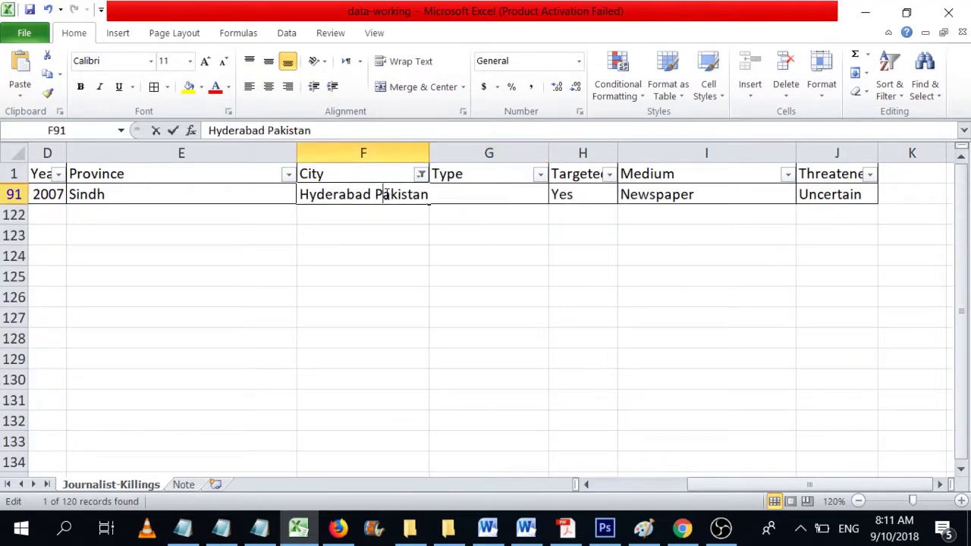
pyautogui.moveTo(374, 195); pyautogui.dragTo(433, 203)
pyautogui.press('BackSpace')
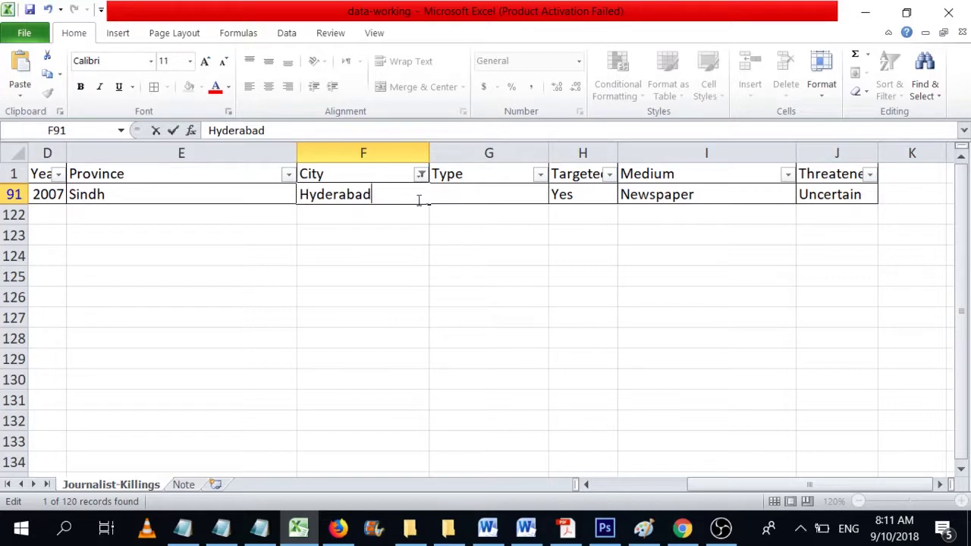
pyautogui.press('Return')
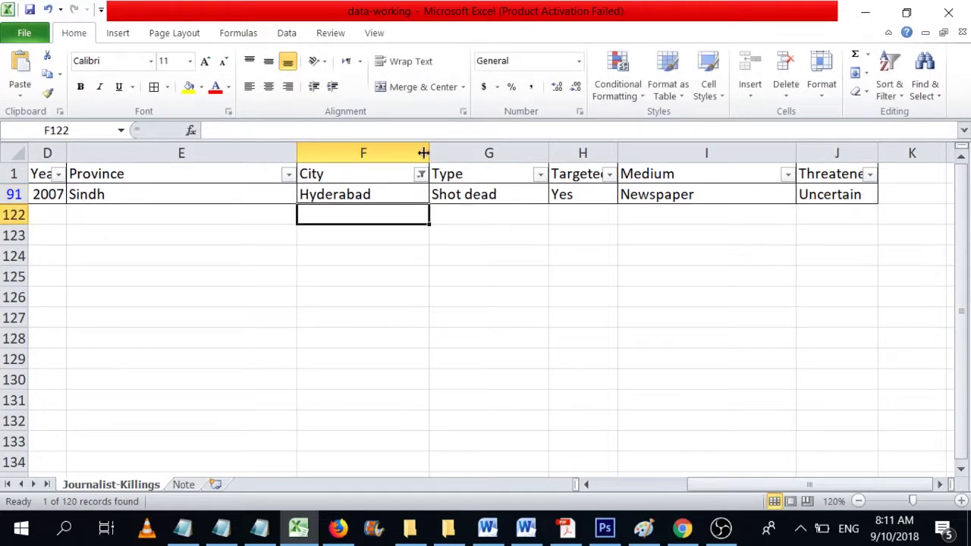
pyautogui.click(418, 189)
pyautogui.click(420, 174)
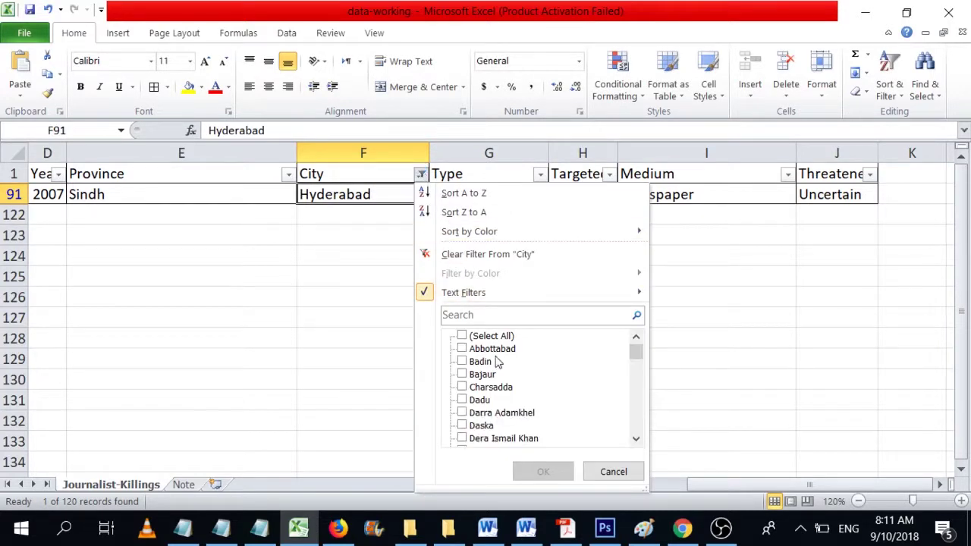
pyautogui.click(485, 260)
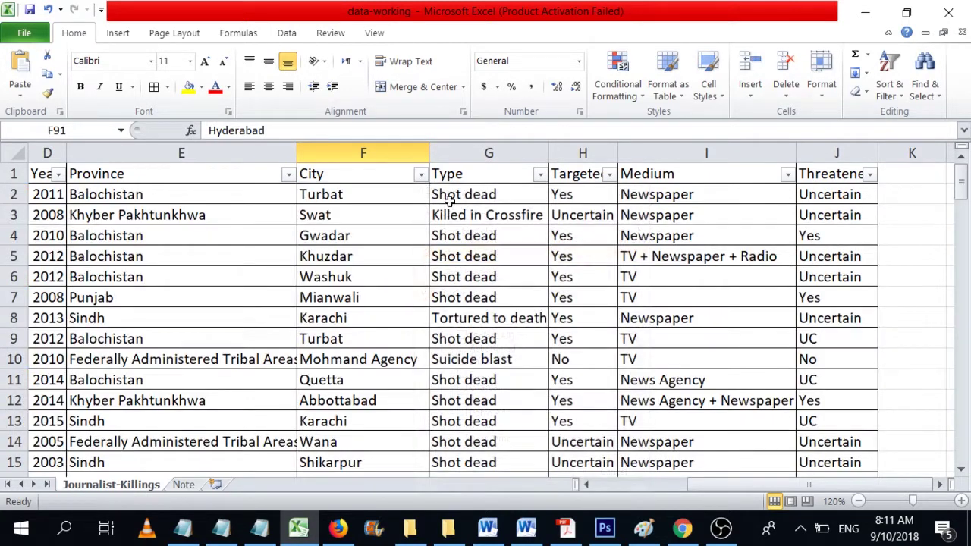
# - Review the City column's full list of distinct values for remaining duplicate or misspelled city names, leaving the column unfiltered
pyautogui.click(420, 174)
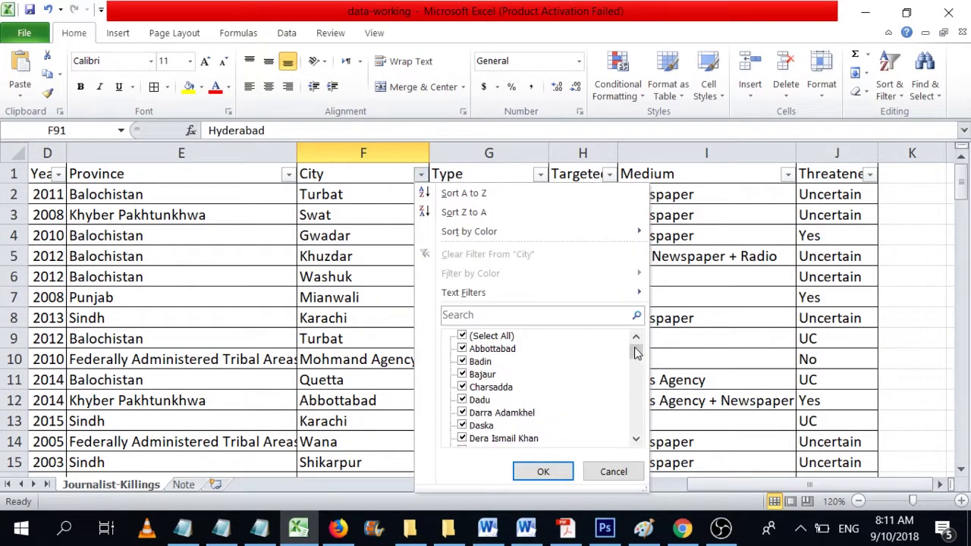
pyautogui.scroll(-2, 637, 353)
pyautogui.click(637, 440)
pyautogui.click(637, 439)
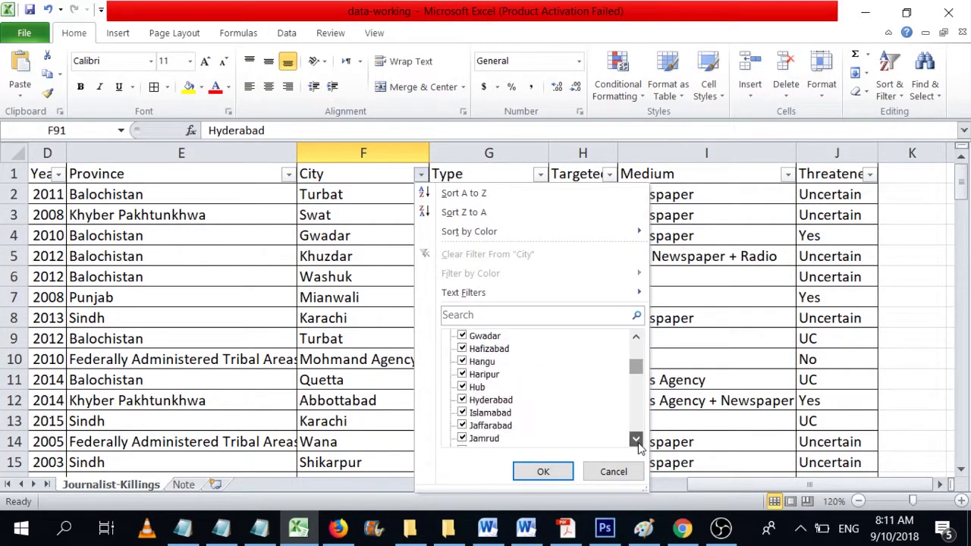
pyautogui.click(636, 440)
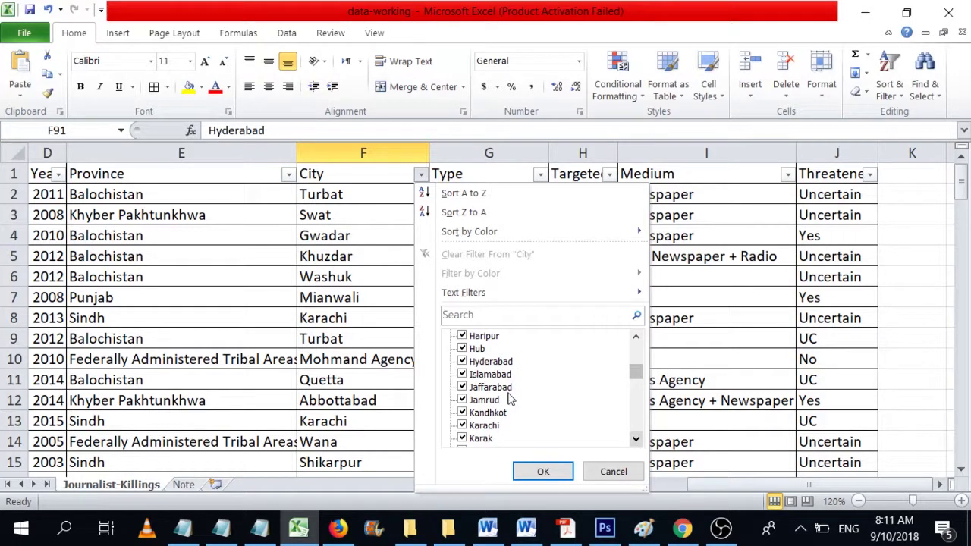
pyautogui.click(637, 440)
pyautogui.click(637, 440)
pyautogui.click(637, 439)
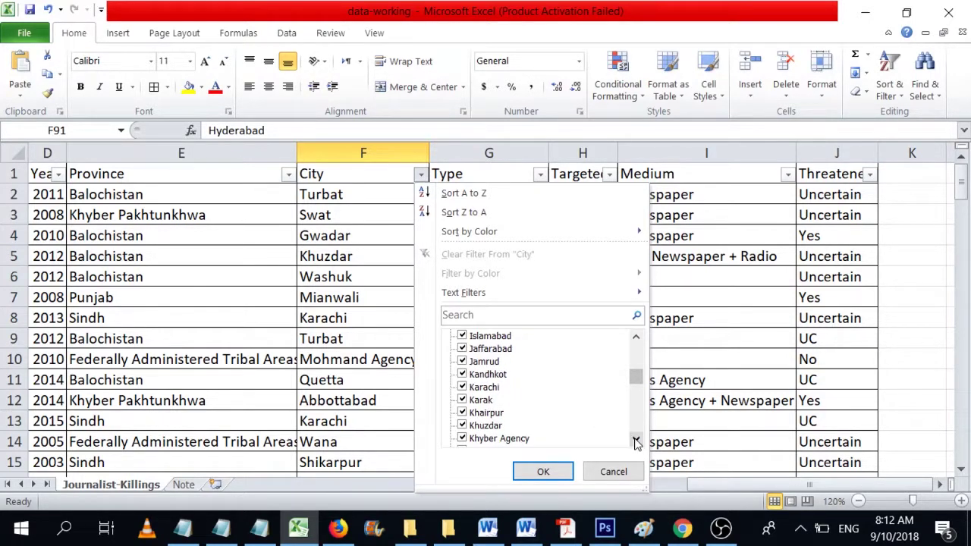
pyautogui.click(636, 441)
pyautogui.click(636, 440)
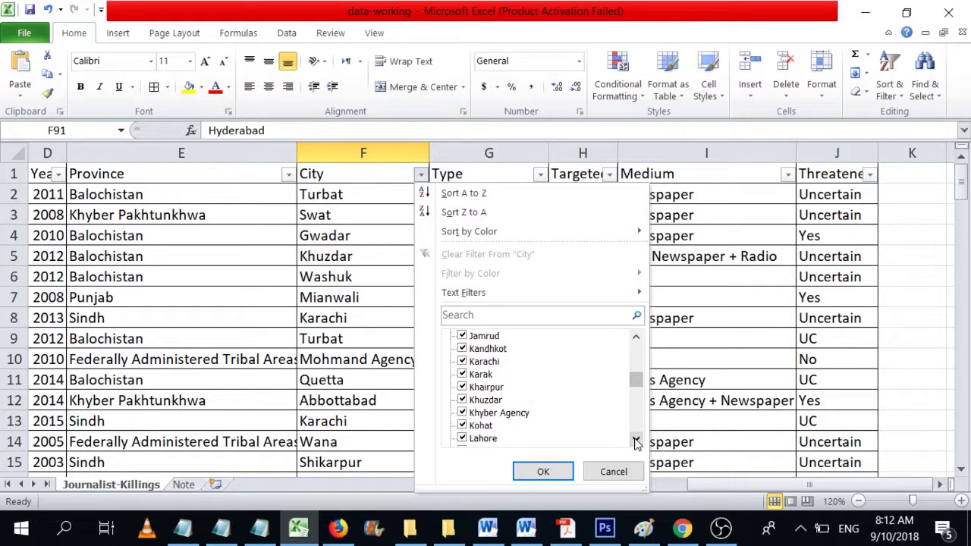
pyautogui.click(637, 441)
pyautogui.click(636, 440)
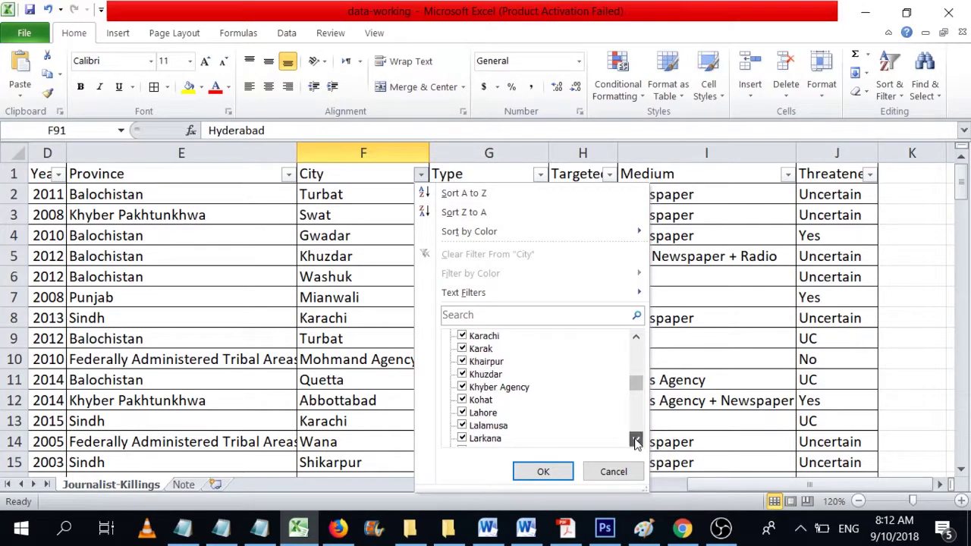
pyautogui.click(637, 440)
pyautogui.click(637, 440)
pyautogui.click(636, 440)
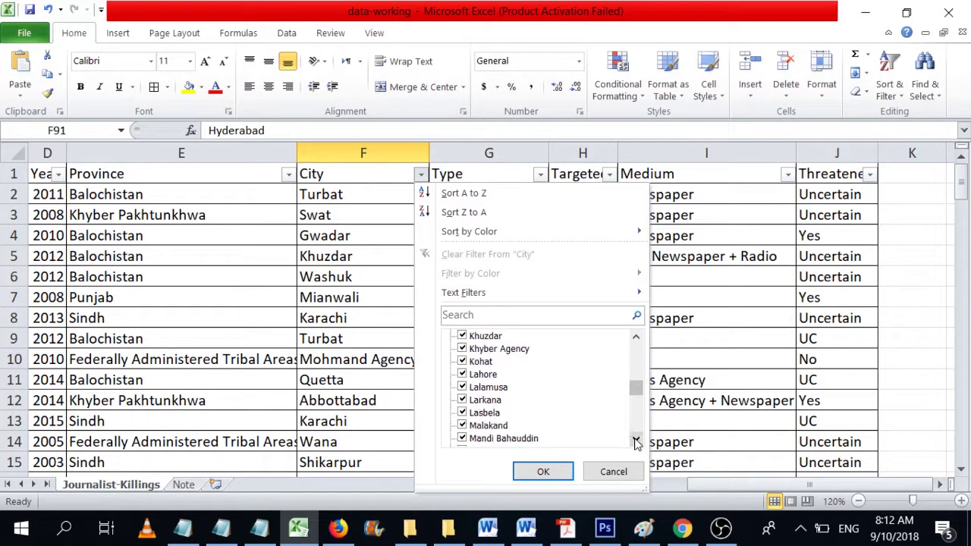
pyautogui.click(637, 440)
pyautogui.click(637, 440)
pyautogui.click(637, 440)
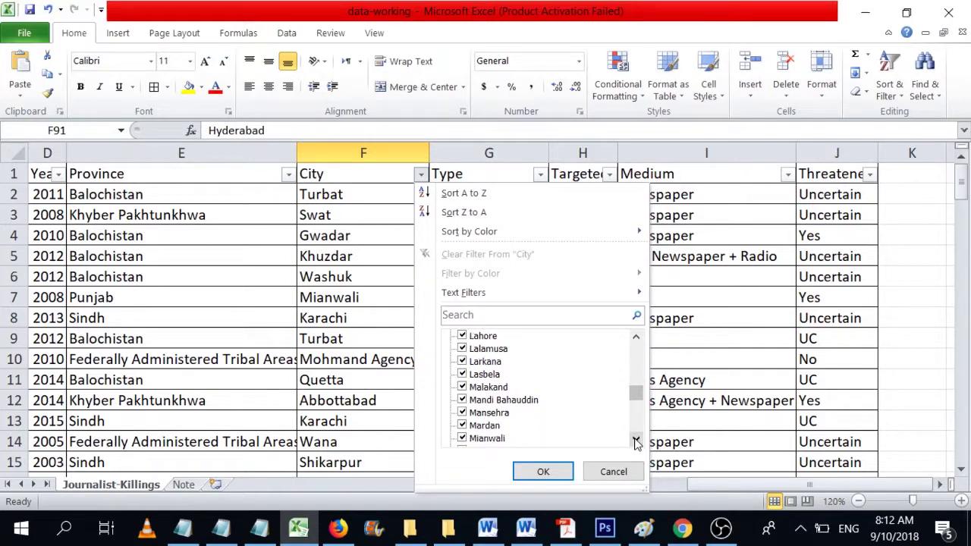
pyautogui.click(637, 440)
pyautogui.click(637, 440)
pyautogui.click(636, 440)
pyautogui.click(637, 440)
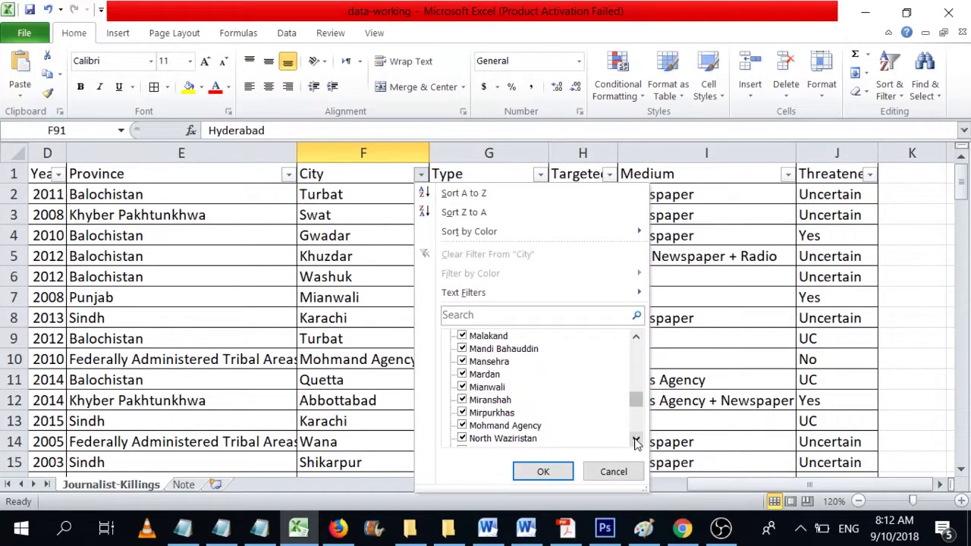
pyautogui.click(637, 440)
pyautogui.click(637, 440)
pyautogui.click(636, 440)
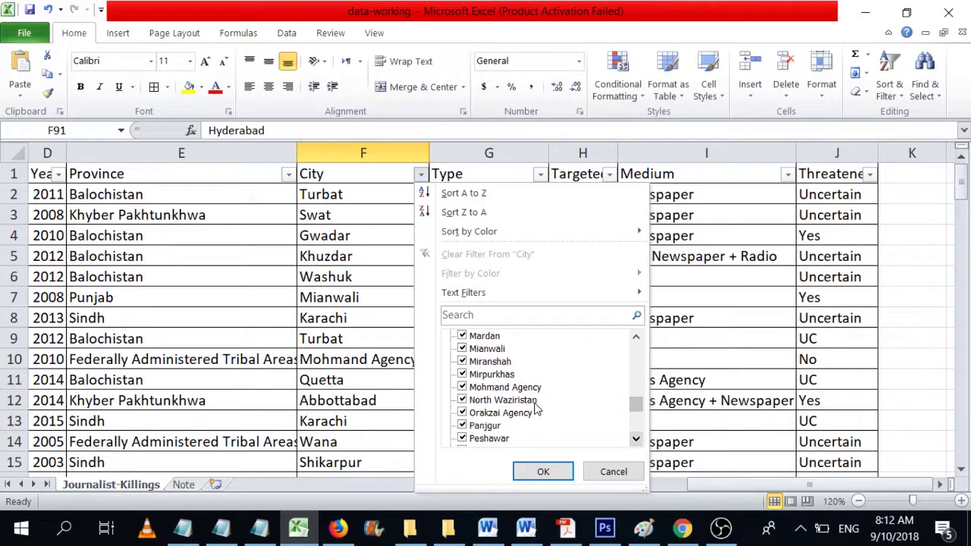
pyautogui.click(637, 440)
pyautogui.click(636, 440)
pyautogui.click(636, 440)
pyautogui.click(637, 440)
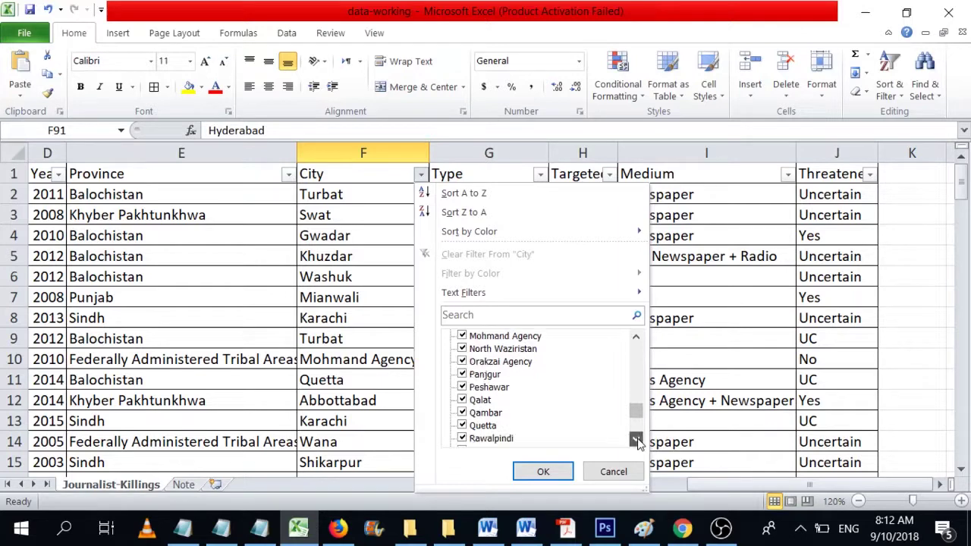
pyautogui.click(636, 440)
pyautogui.click(637, 440)
pyautogui.click(637, 440)
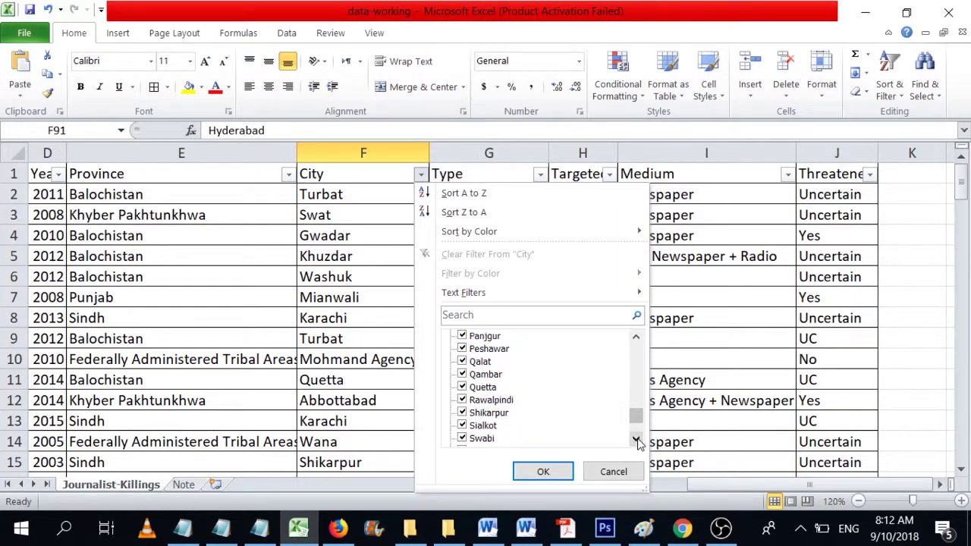
pyautogui.click(636, 440)
pyautogui.click(637, 440)
pyautogui.click(637, 440)
pyautogui.click(636, 440)
pyautogui.click(637, 440)
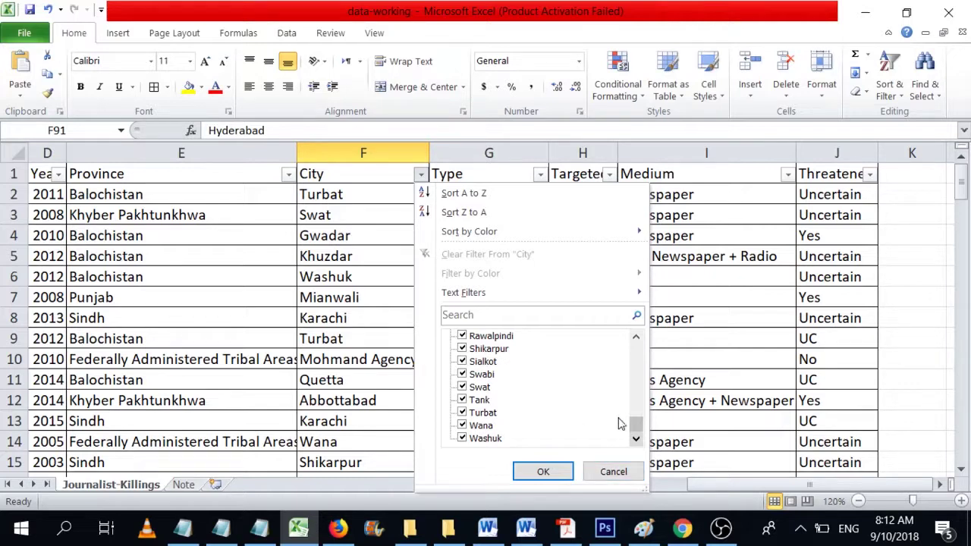
pyautogui.moveTo(636, 427); pyautogui.dragTo(638, 347)
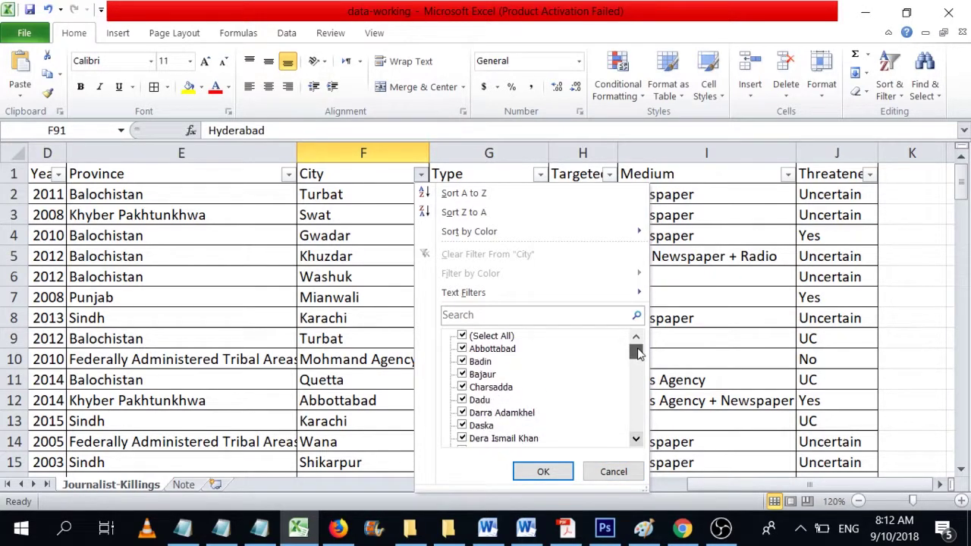
pyautogui.click(613, 471)
# - Look over the City column's rows from the first record to the end of the dataset
pyautogui.click(412, 323)
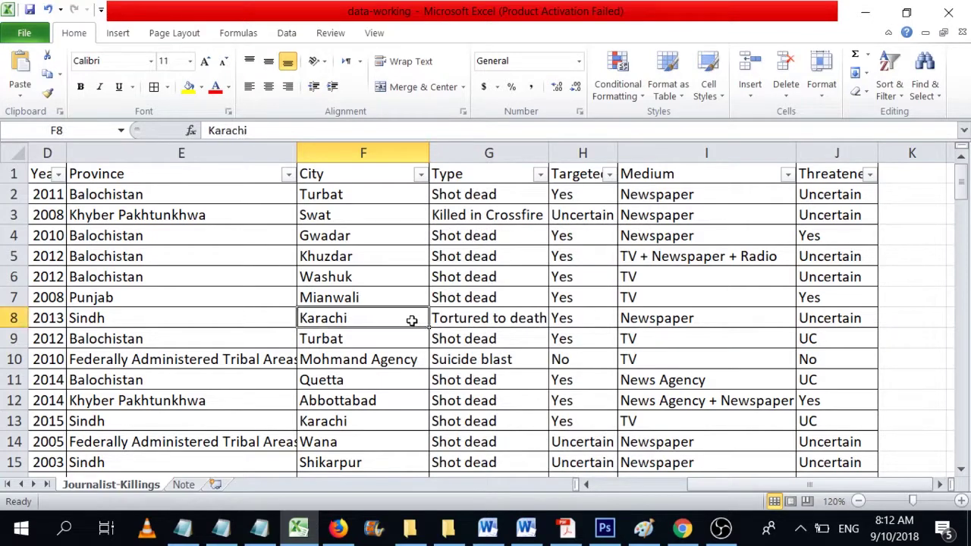
pyautogui.scroll(-15, 406, 326)
pyautogui.scroll(-20, 403, 329)
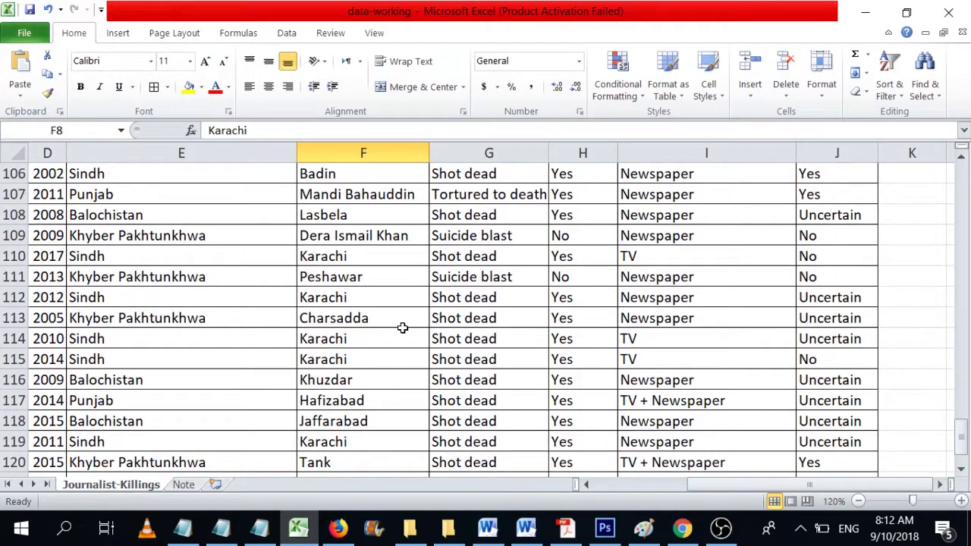
pyautogui.scroll(-5, 402, 328)
pyautogui.scroll(20, 402, 328)
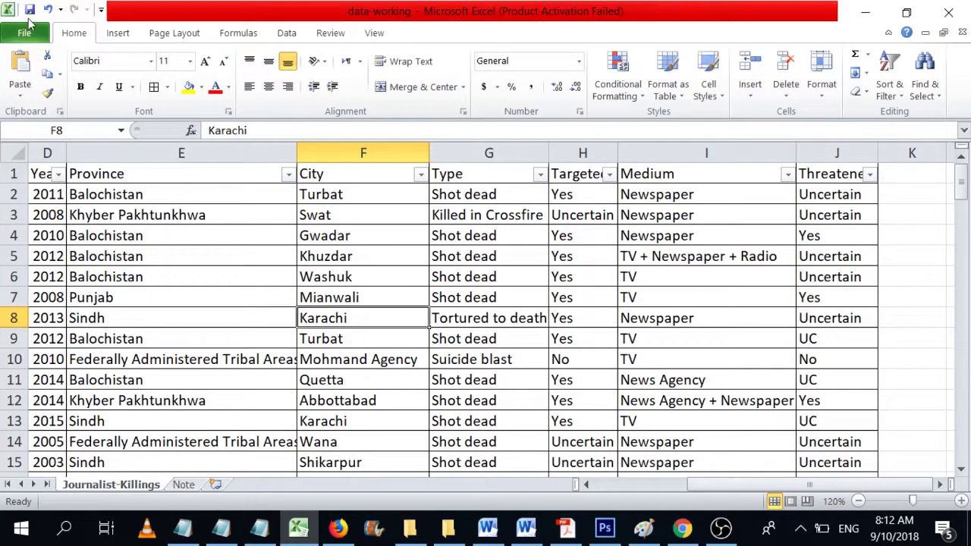
# - Review the distinct values of the Type, Targeted and Medium columns for inconsistent entries, leaving all three columns unfiltered
pyautogui.click(516, 195)
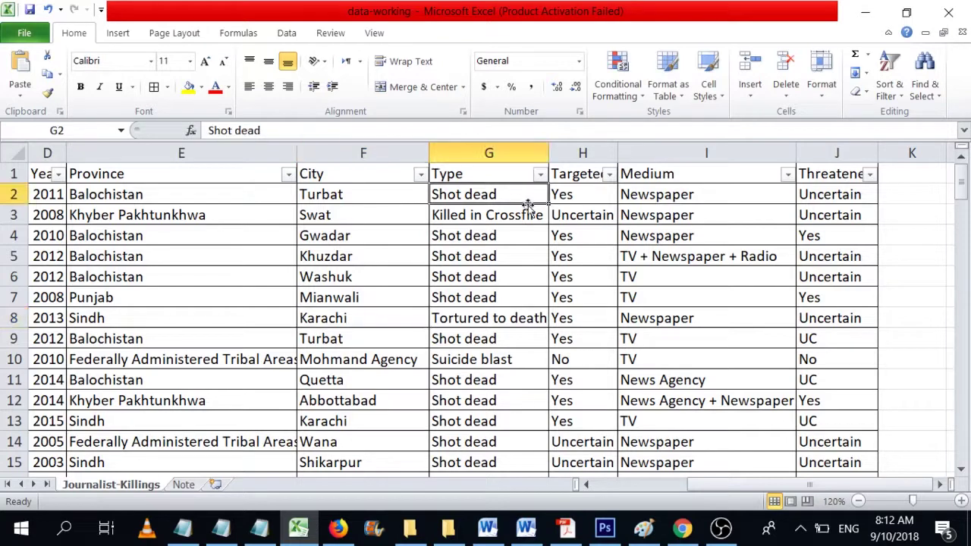
pyautogui.click(539, 174)
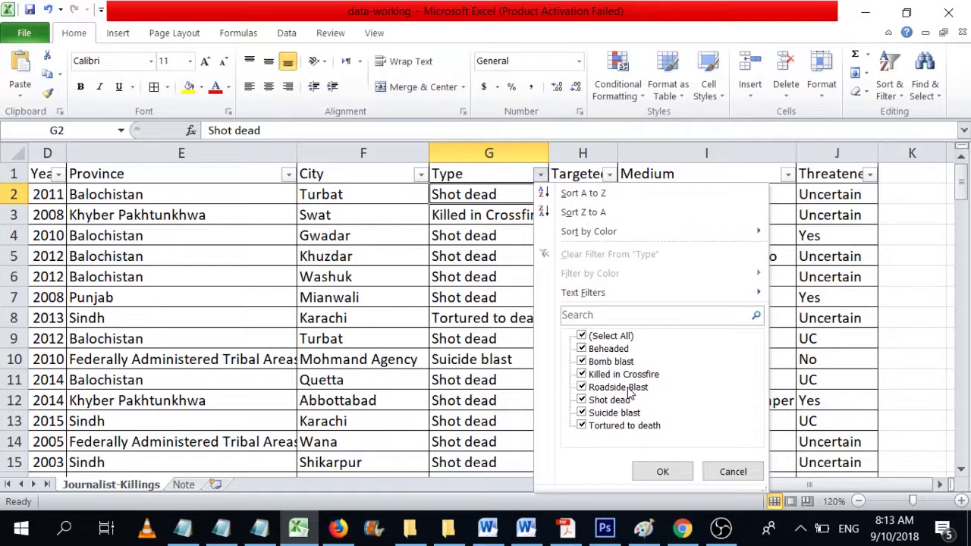
pyautogui.click(540, 176)
pyautogui.click(610, 175)
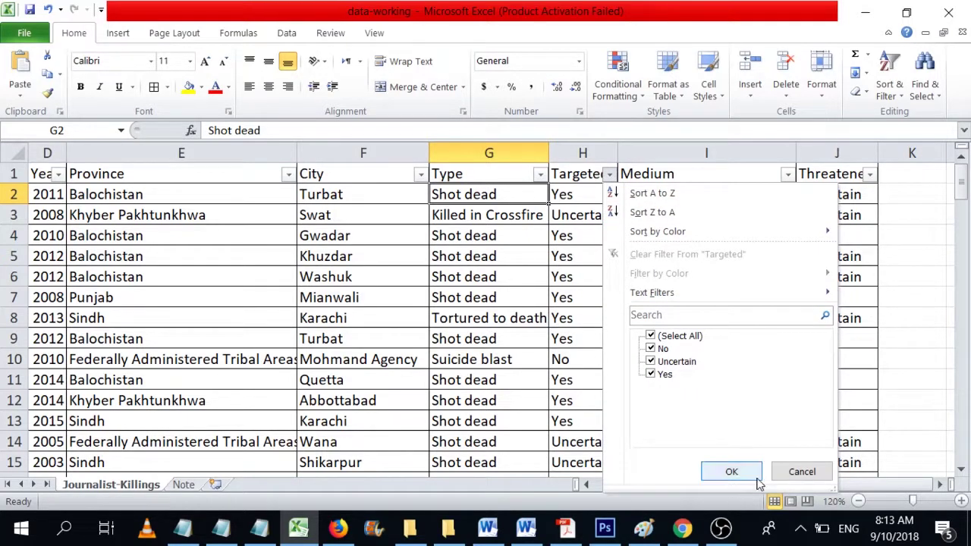
pyautogui.click(789, 475)
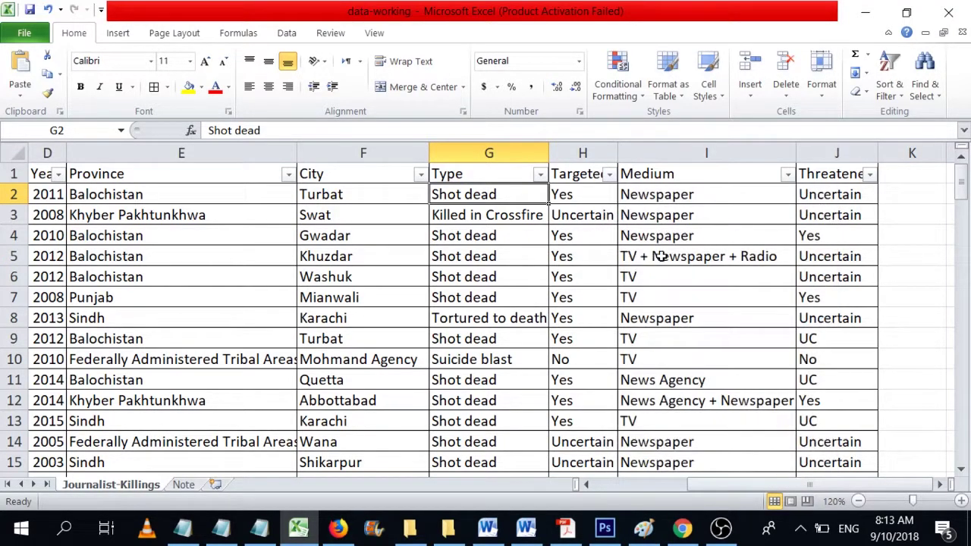
pyautogui.click(788, 174)
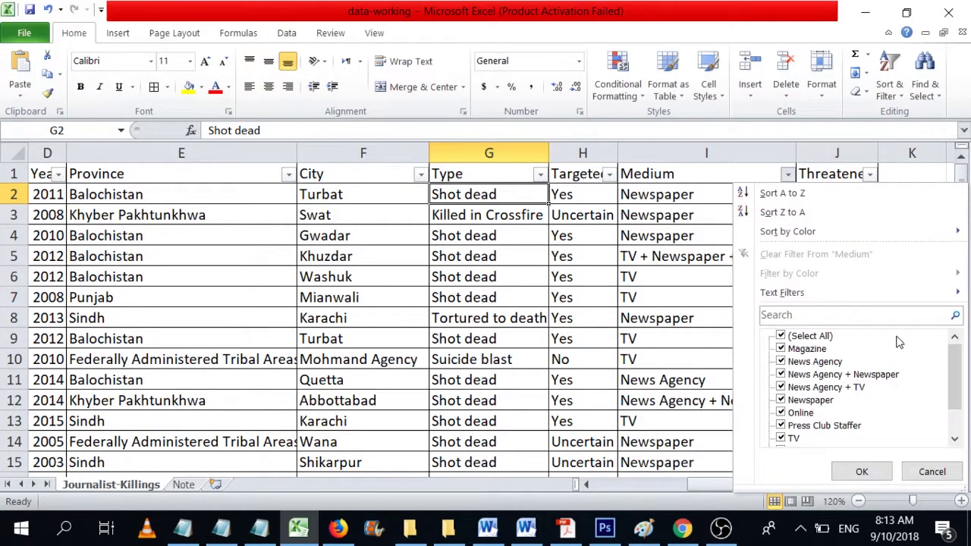
pyautogui.moveTo(956, 365); pyautogui.dragTo(956, 400)
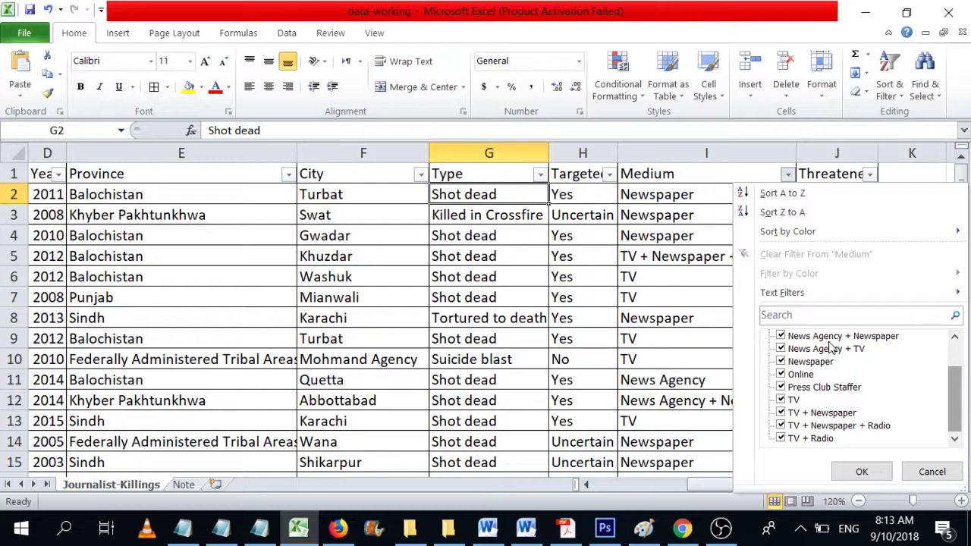
pyautogui.scroll(1, 952, 415)
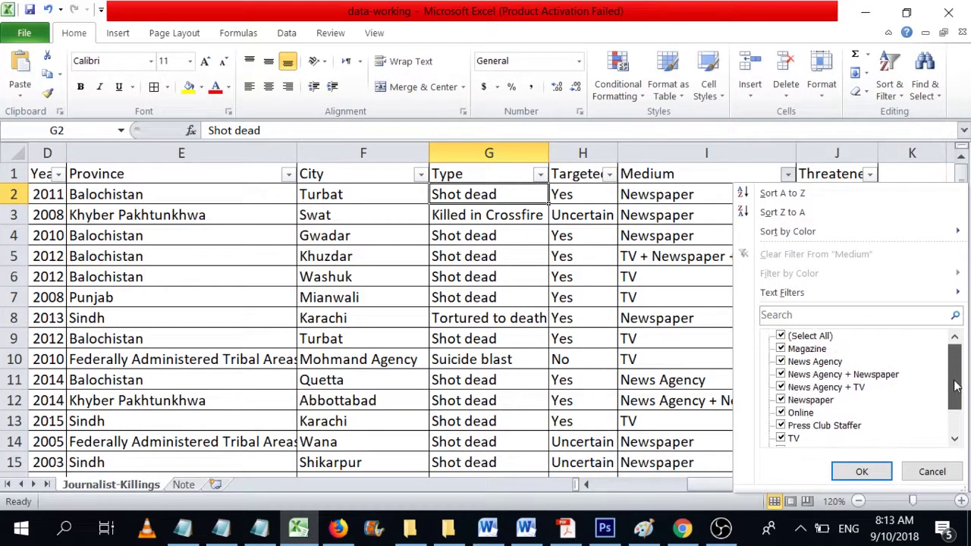
pyautogui.click(788, 174)
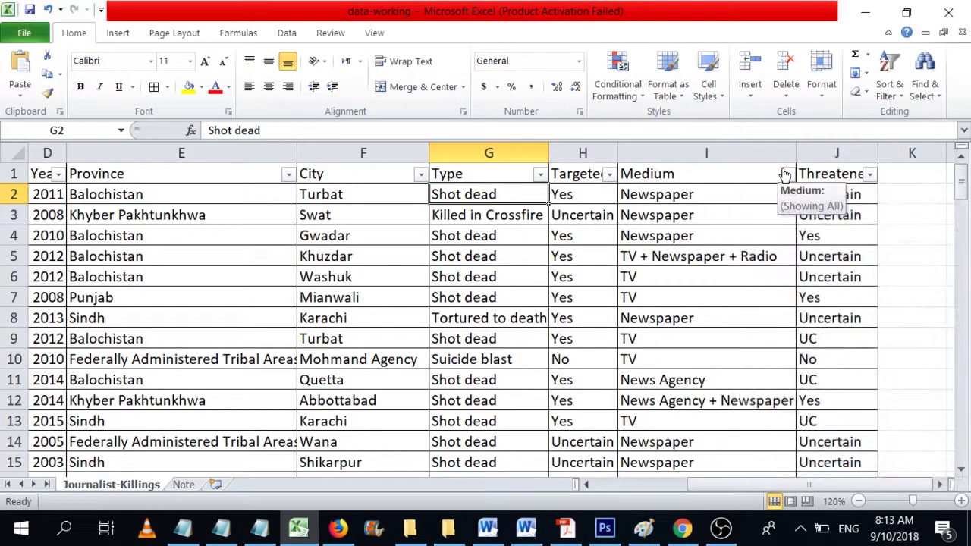
# - Filter the Threatened column to show only the UC and Y entries
pyautogui.click(870, 175)
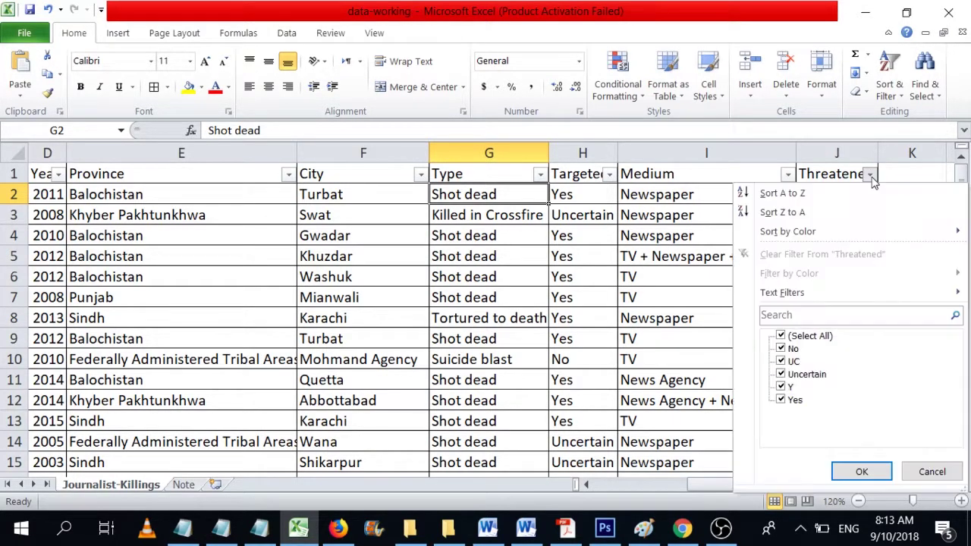
pyautogui.click(781, 336)
pyautogui.click(781, 362)
pyautogui.click(781, 387)
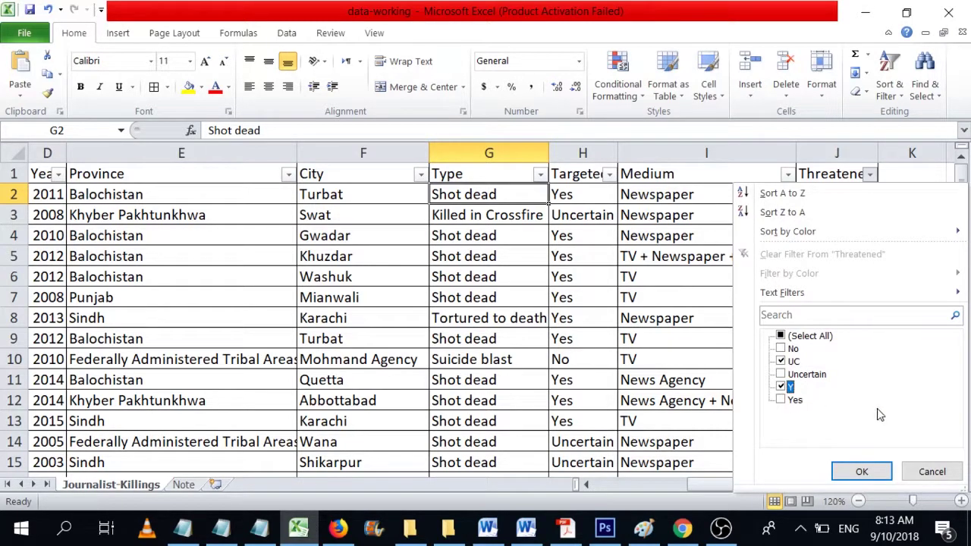
pyautogui.click(862, 472)
# - Change the three UC entries in the Threatened column, J9, J11 and J13, to Uncertain
pyautogui.click(808, 195)
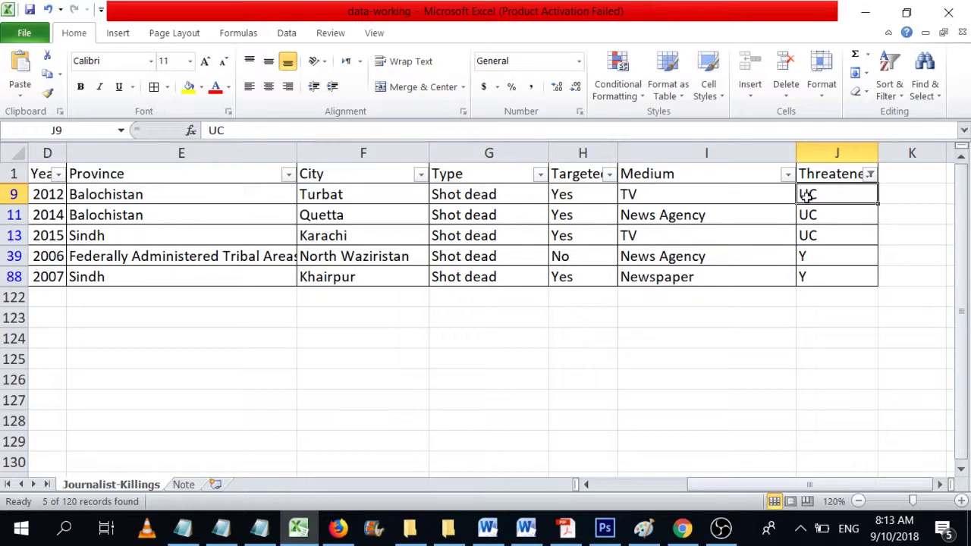
pyautogui.write('Uncertain')
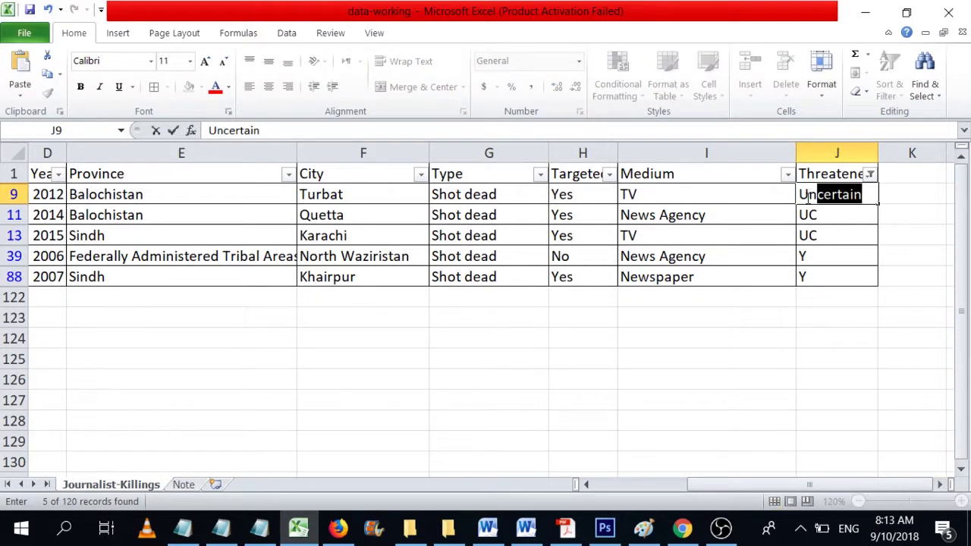
pyautogui.press('Return')
pyautogui.write('U')
pyautogui.press('Return')
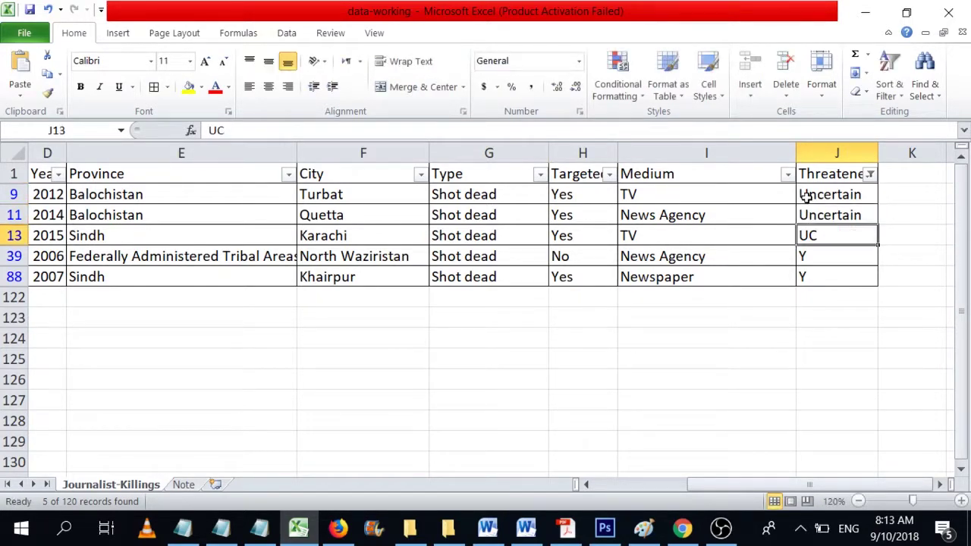
pyautogui.write('U')
pyautogui.press('Tab')
# - Change the Y entries in J39 and J88 to Yes and clear the Threatened column's filter
pyautogui.press('Down')
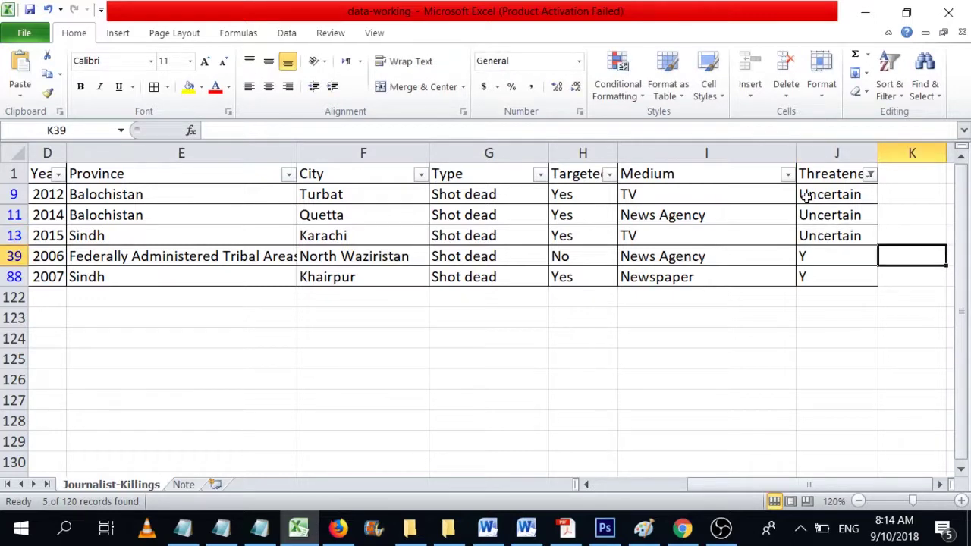
pyautogui.press('Left')
pyautogui.write('Yes')
pyautogui.press('Return')
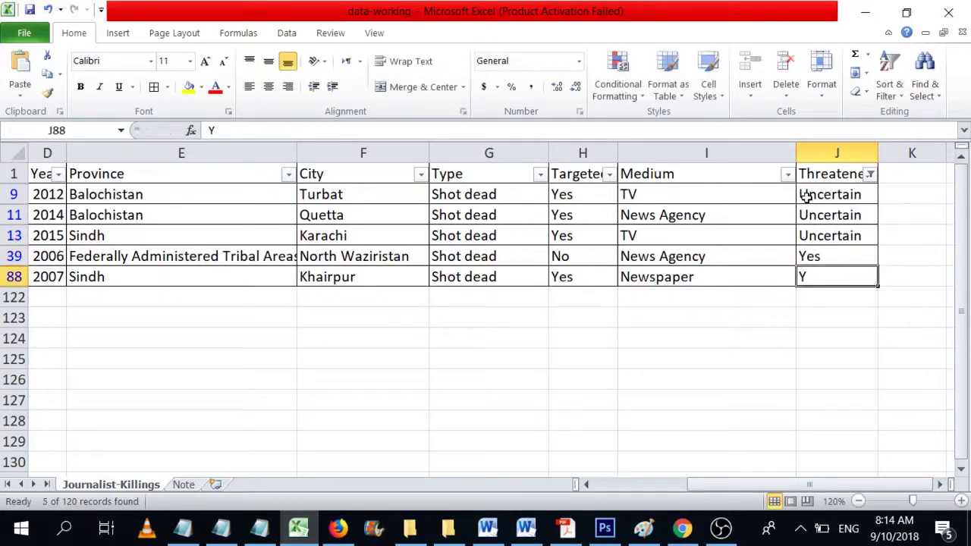
pyautogui.write('Yes')
pyautogui.press('Up')
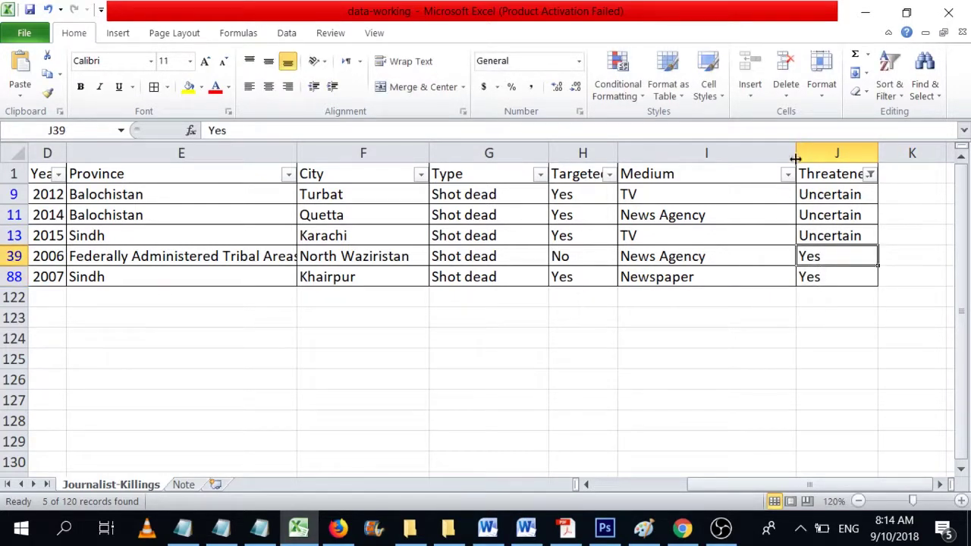
pyautogui.click(870, 174)
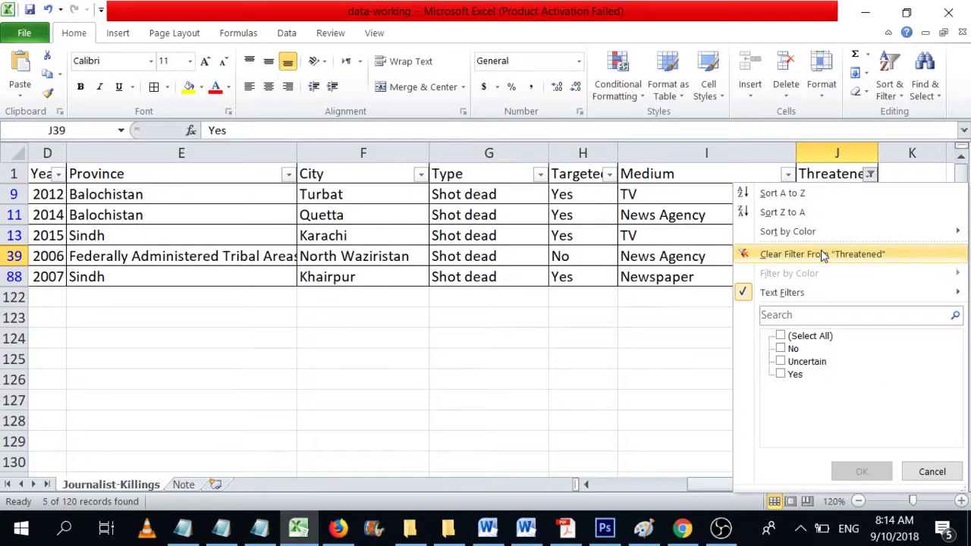
pyautogui.click(824, 255)
# - Go back to the first columns and review the distinct values of Name and Designation, leaving both columns unfiltered
pyautogui.click(651, 195)
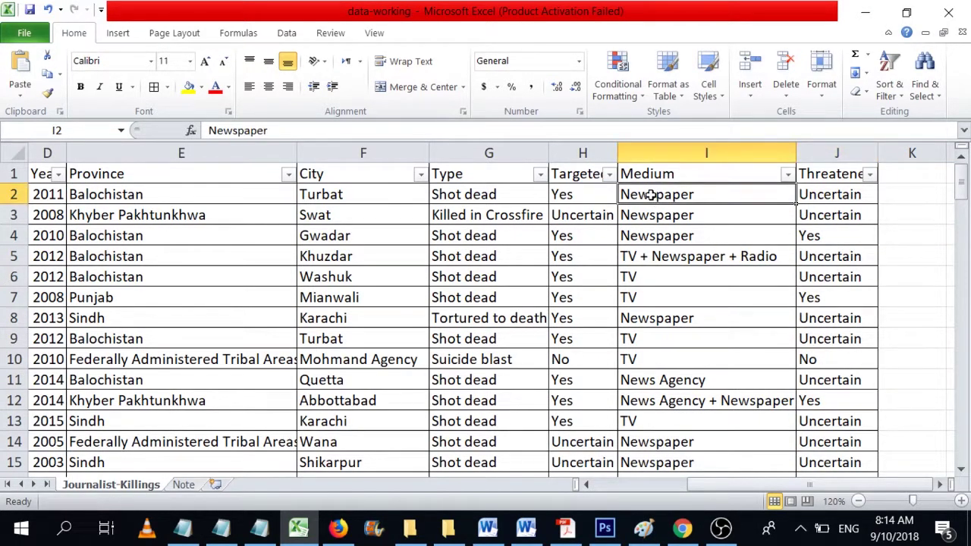
pyautogui.press('Down')
pyautogui.press('Left')
pyautogui.press('Home')
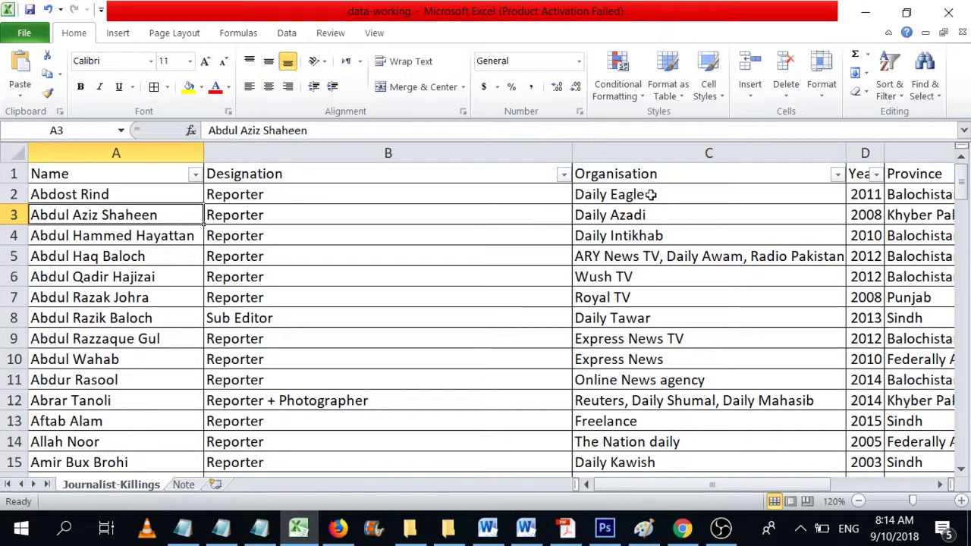
pyautogui.click(195, 174)
pyautogui.moveTo(411, 353); pyautogui.dragTo(413, 427)
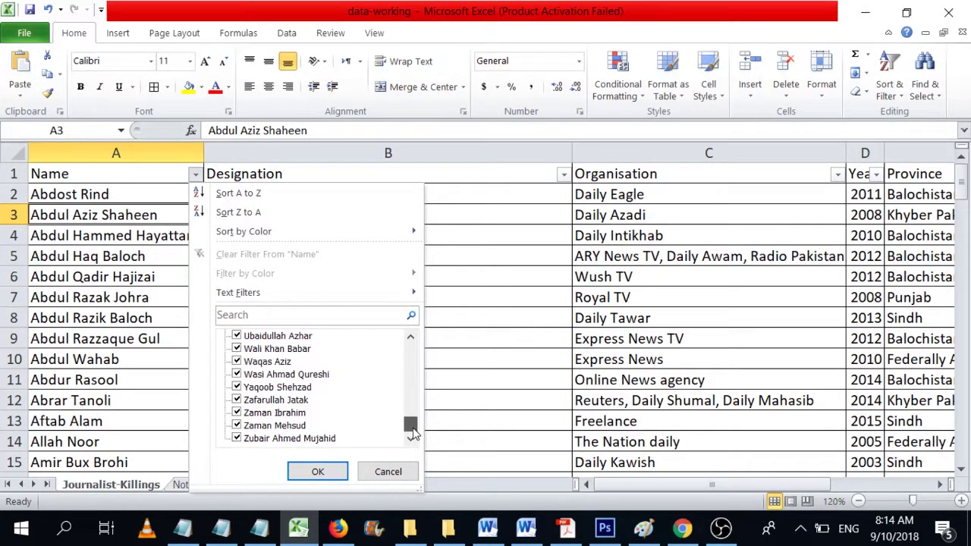
pyautogui.click(595, 230)
pyautogui.click(564, 175)
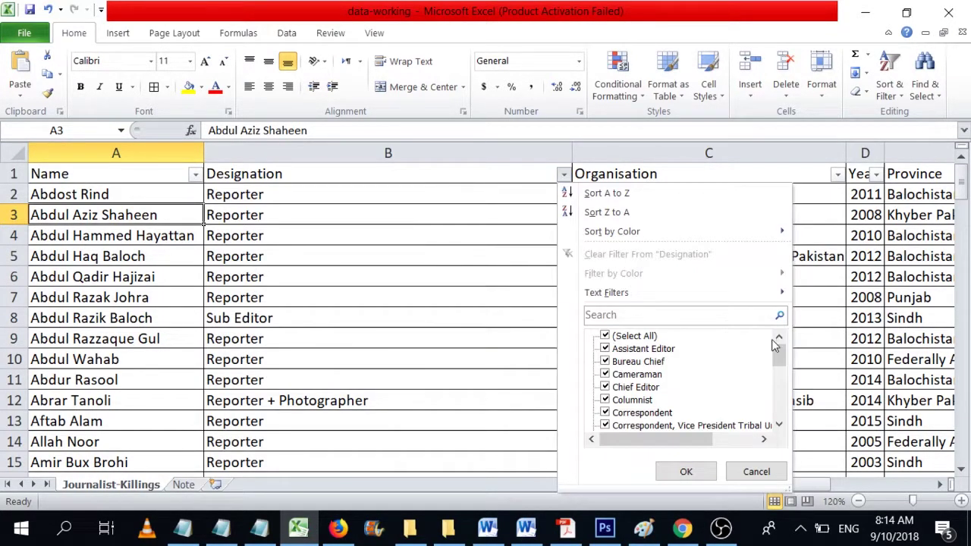
pyautogui.moveTo(774, 345); pyautogui.dragTo(776, 406)
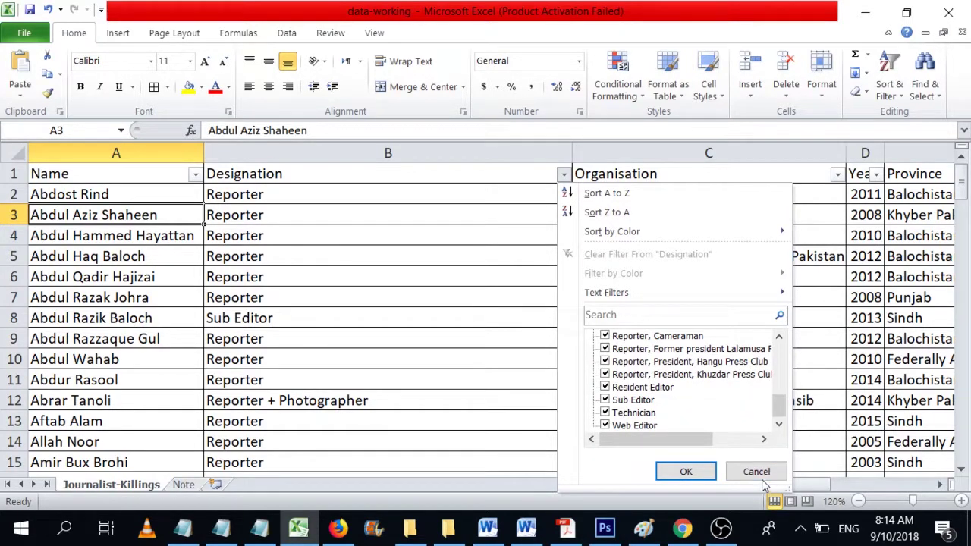
pyautogui.click(762, 476)
# - Review the distinct values of the Organisation and Province columns for leftover inconsistencies, leaving both columns unfiltered
pyautogui.click(838, 174)
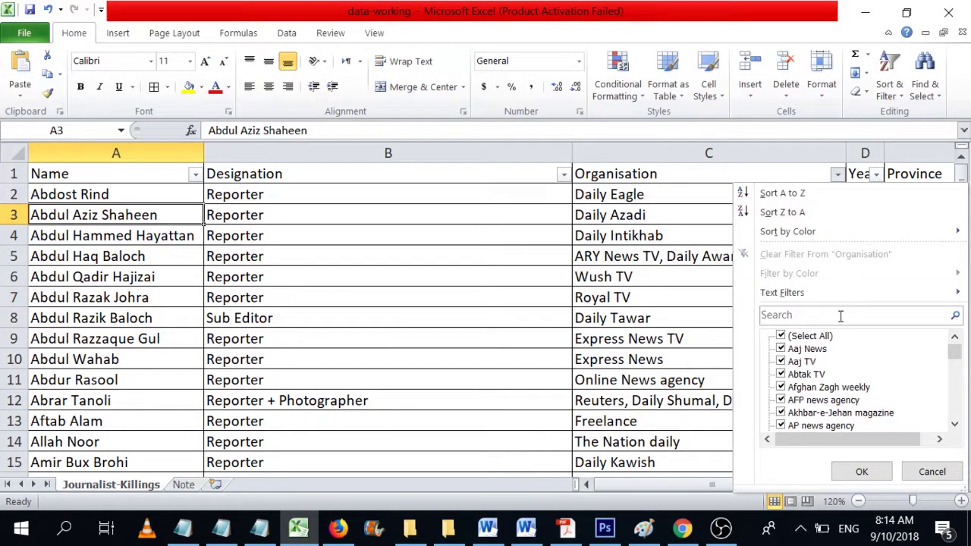
pyautogui.moveTo(955, 353); pyautogui.dragTo(956, 416)
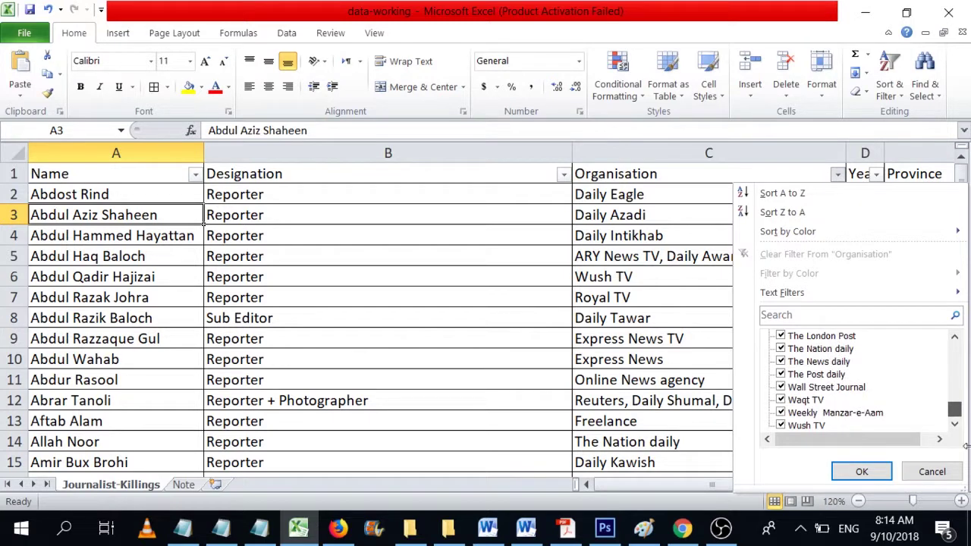
pyautogui.click(932, 472)
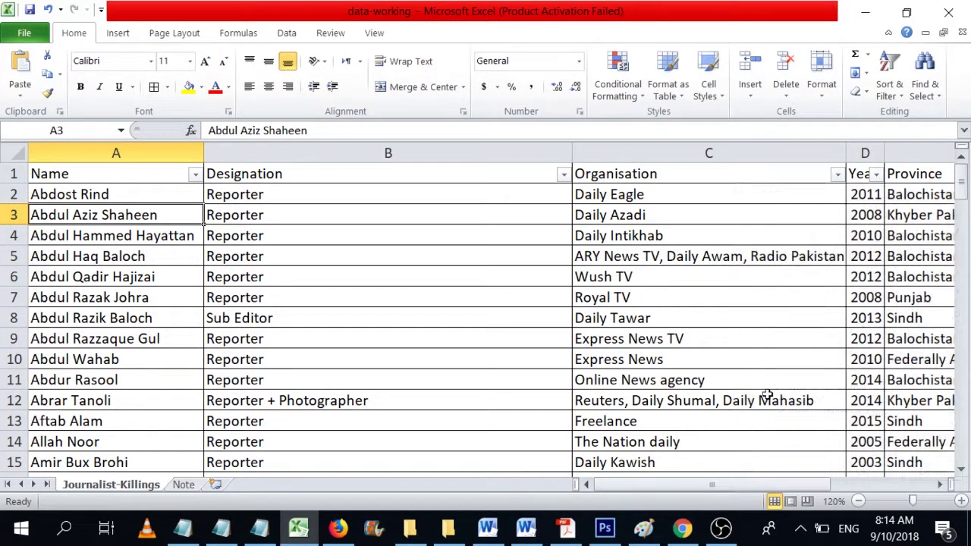
pyautogui.moveTo(668, 486); pyautogui.dragTo(701, 486)
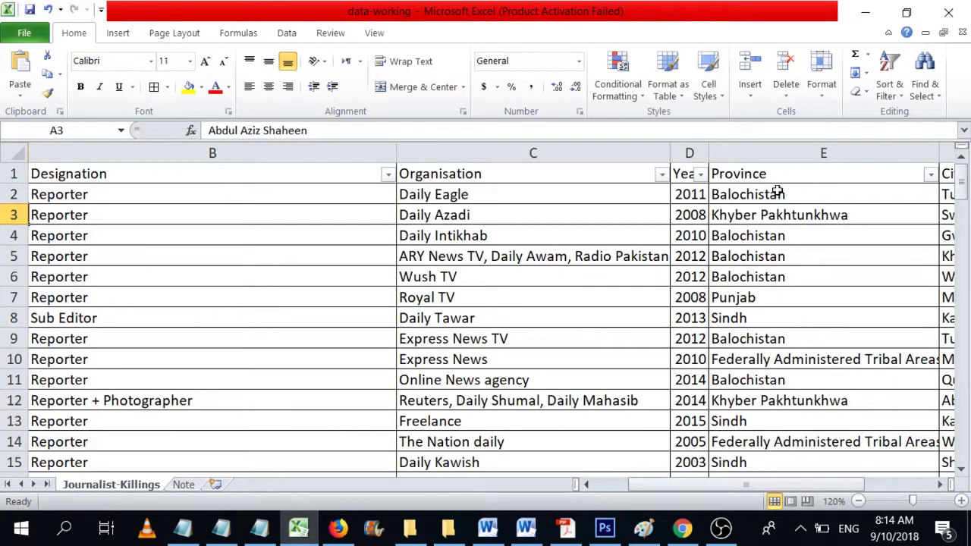
pyautogui.click(930, 174)
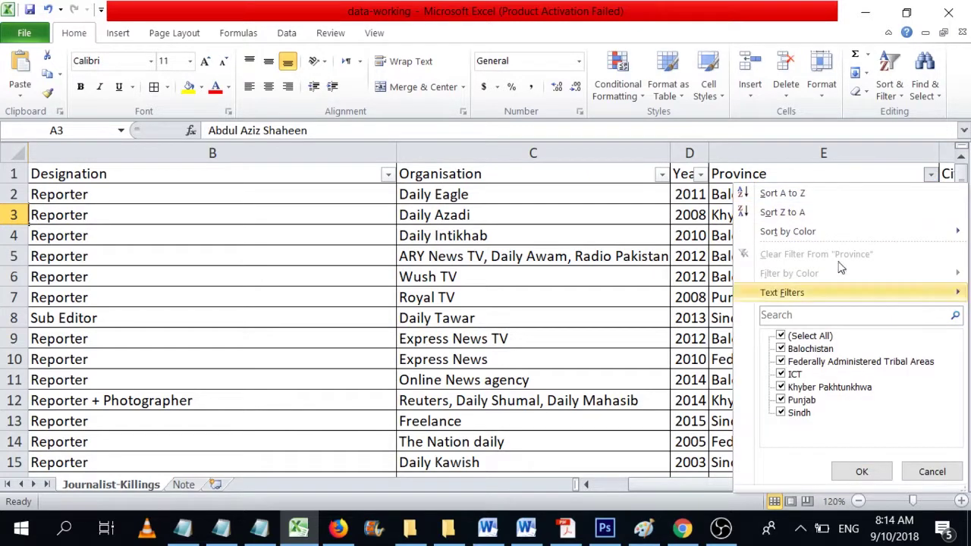
pyautogui.click(510, 176)
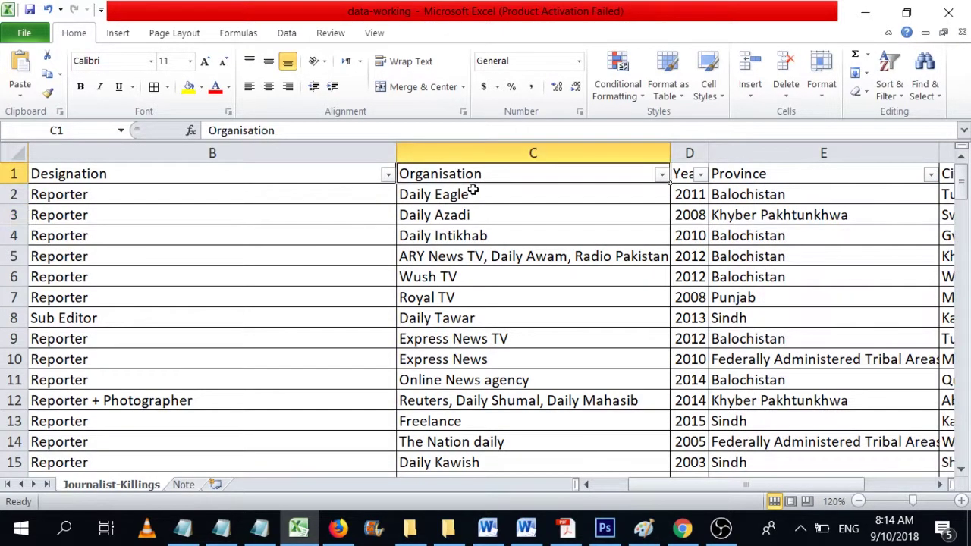
# - Return to cell A1 and save the data-working workbook
pyautogui.hotkey('ctrl', 'Home')
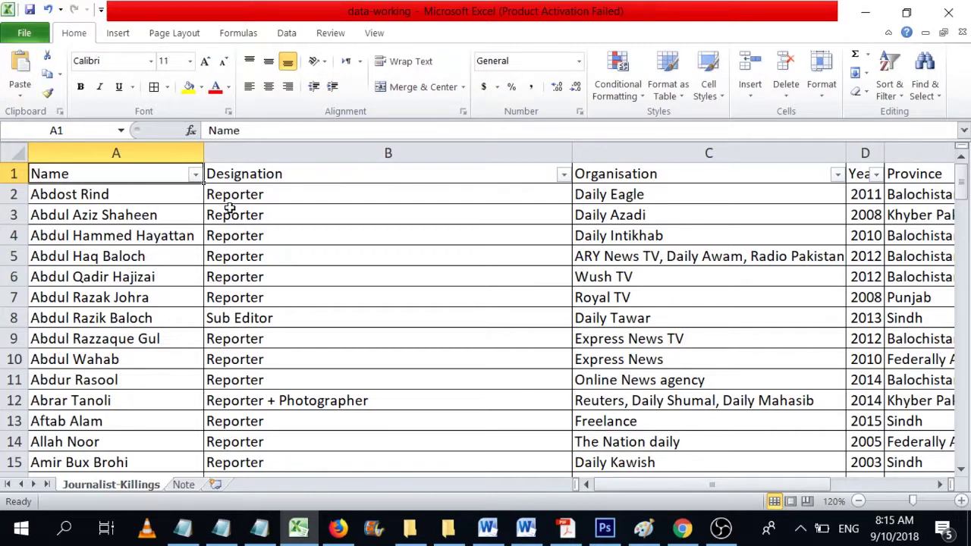
pyautogui.click(30, 12)
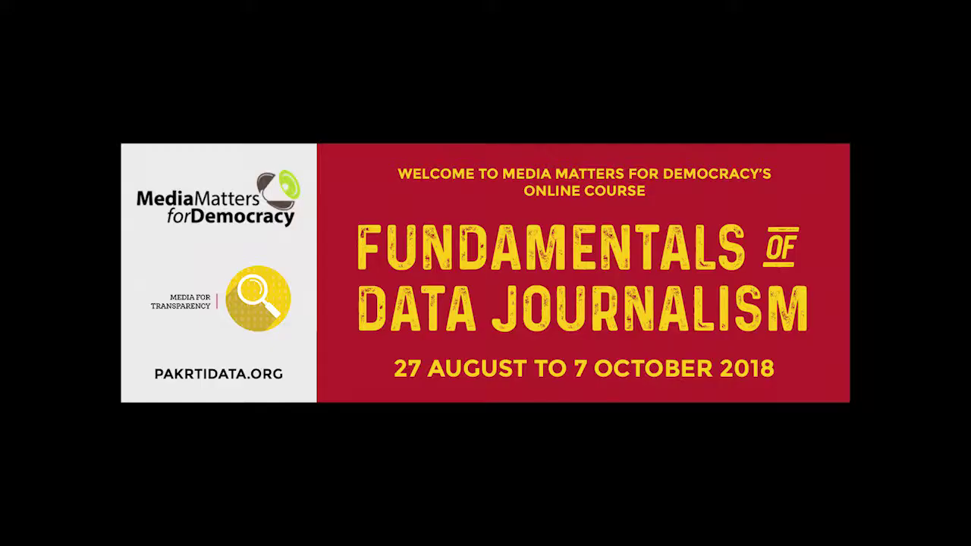